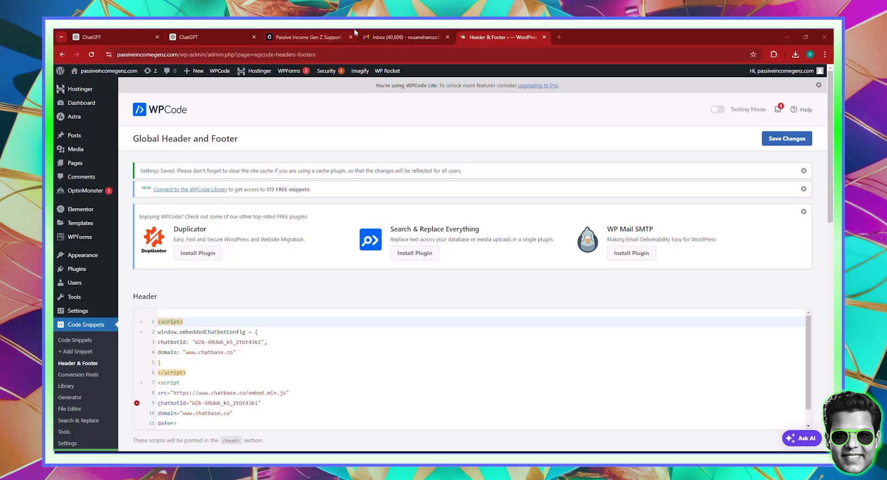
drag(355, 33, 481, 29)
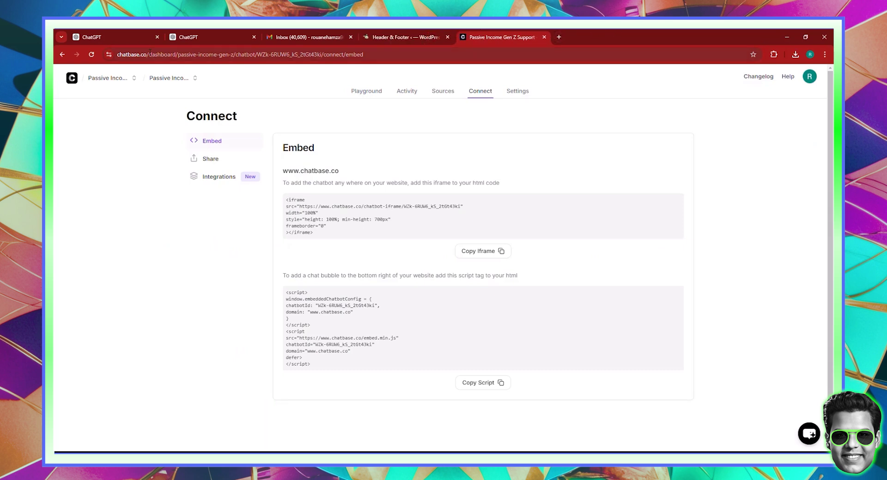
drag(149, 54, 414, 55)
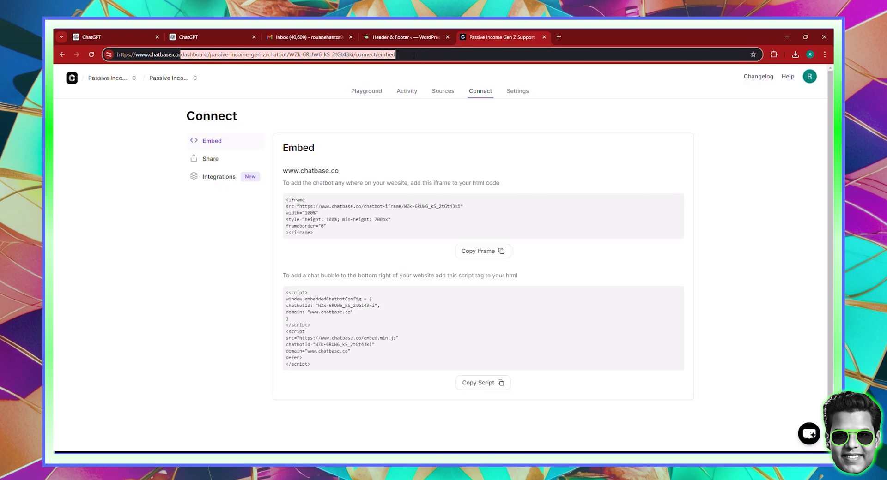
key(BackSpace)
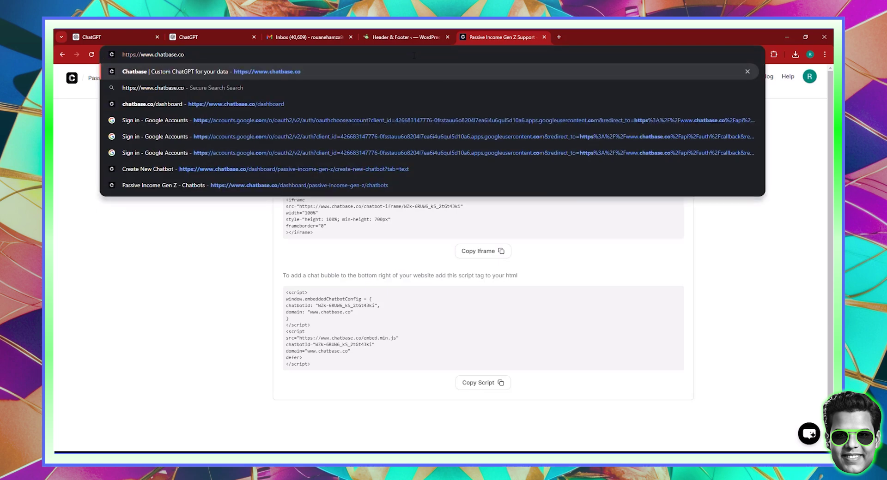
key(Return)
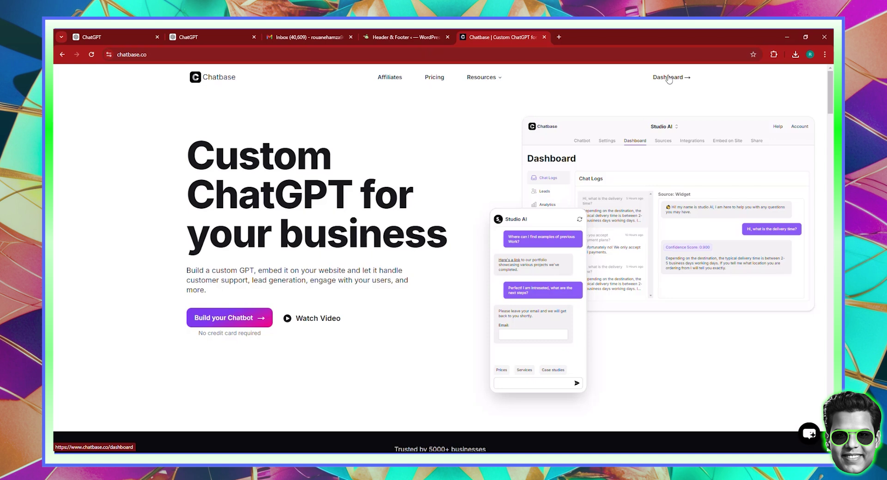
click(540, 180)
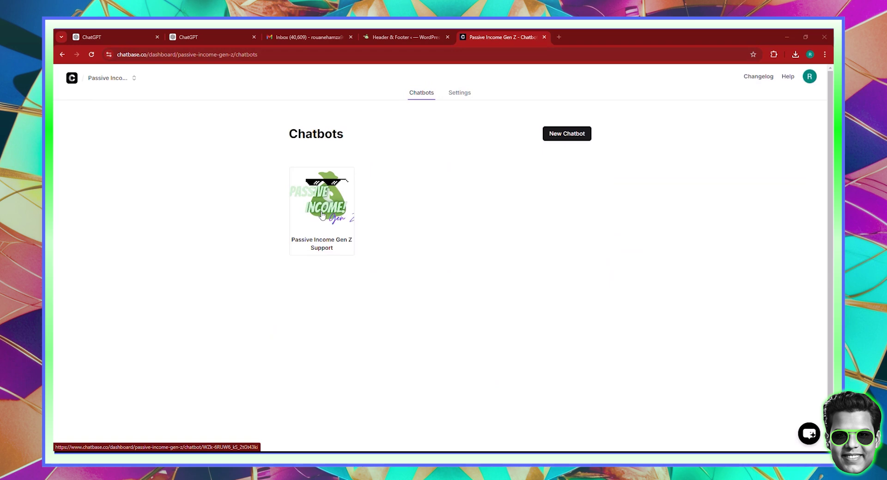
- Open the website passiveincomegenz.com in a new browser tab
click(401, 36)
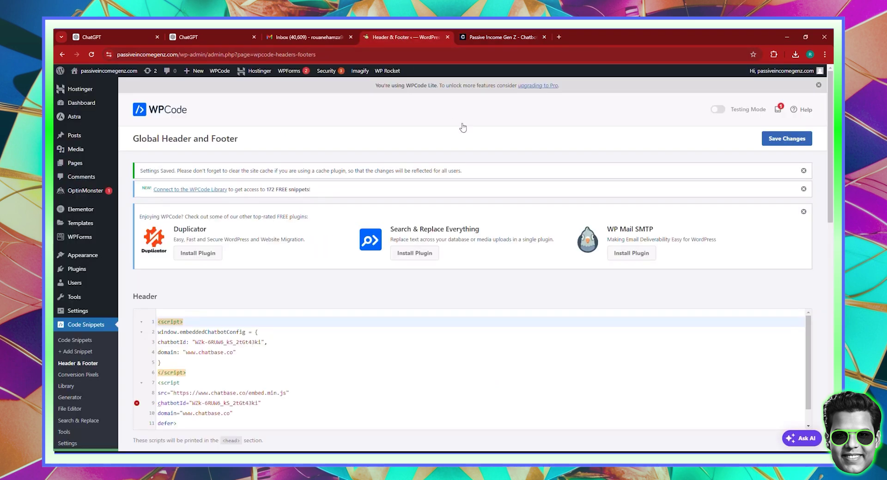
click(557, 40)
text(passiveincomegenz.com)
key(Return)
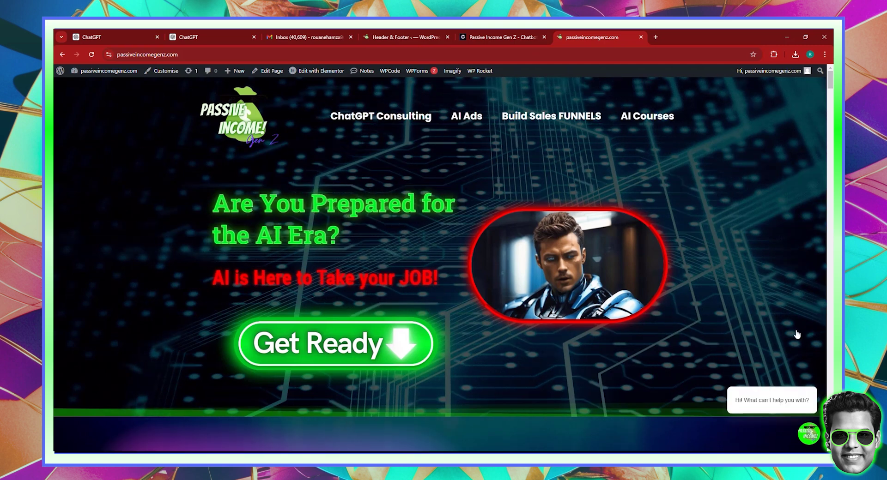
- Open the website's support chat, restart the conversation and look through the suggested questions
click(808, 440)
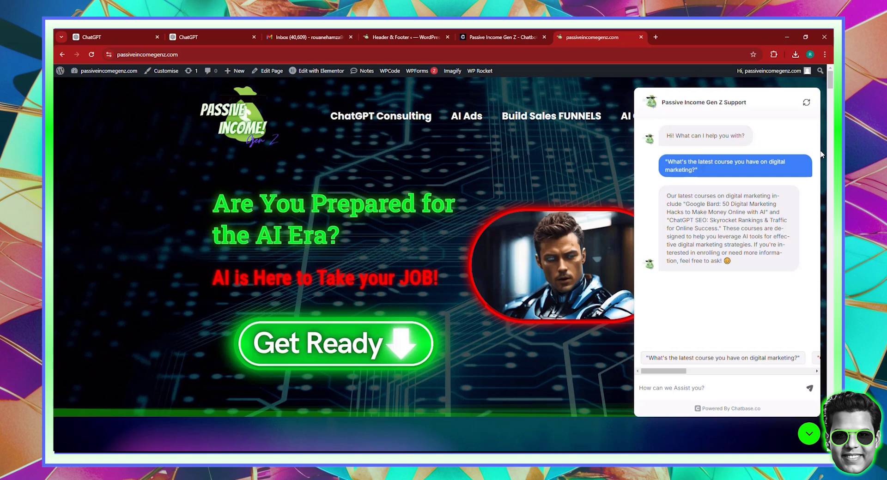
click(806, 104)
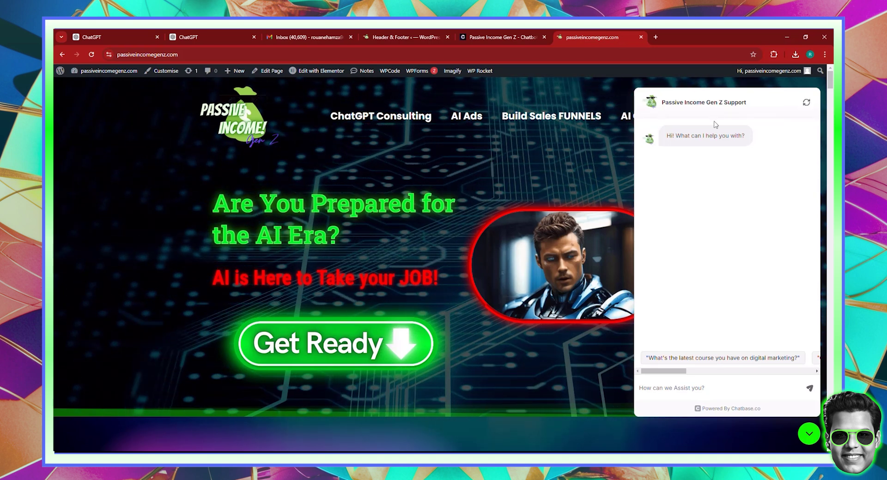
drag(675, 371, 676, 372)
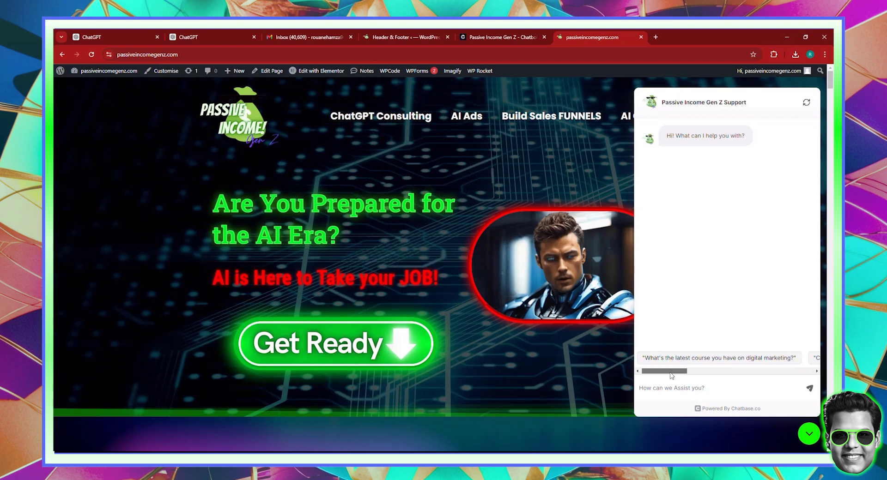
drag(671, 375, 624, 363)
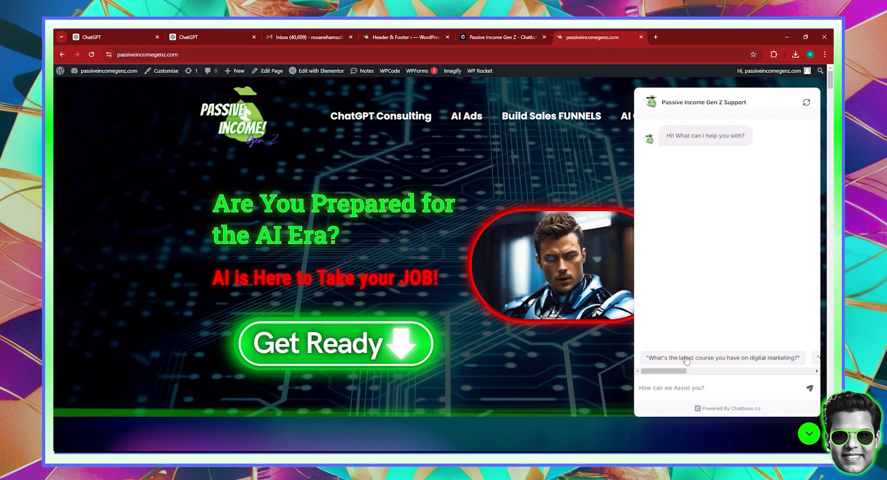
- Send the support chatbot the message "I want to make money online, help me."
click(686, 394)
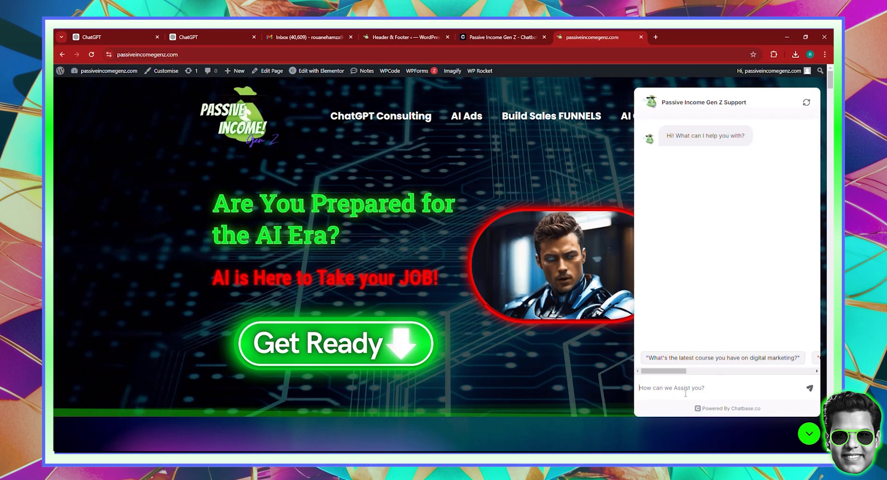
text(I want )
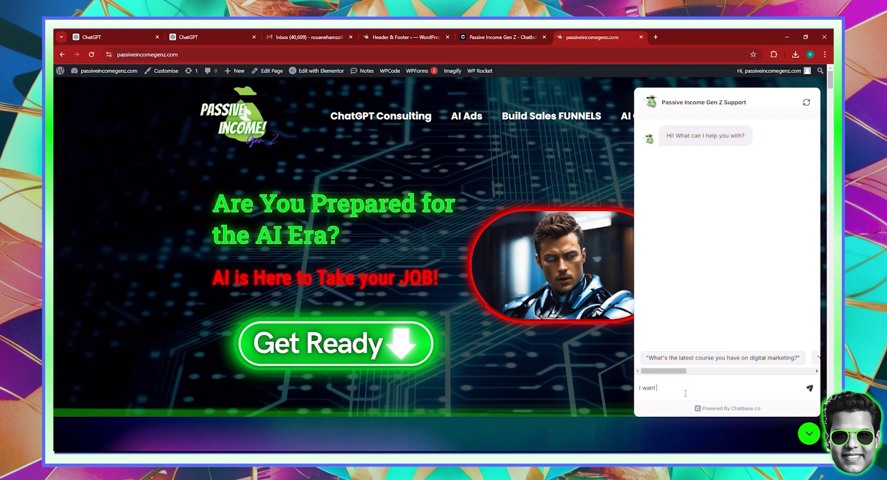
text(to make money oi)
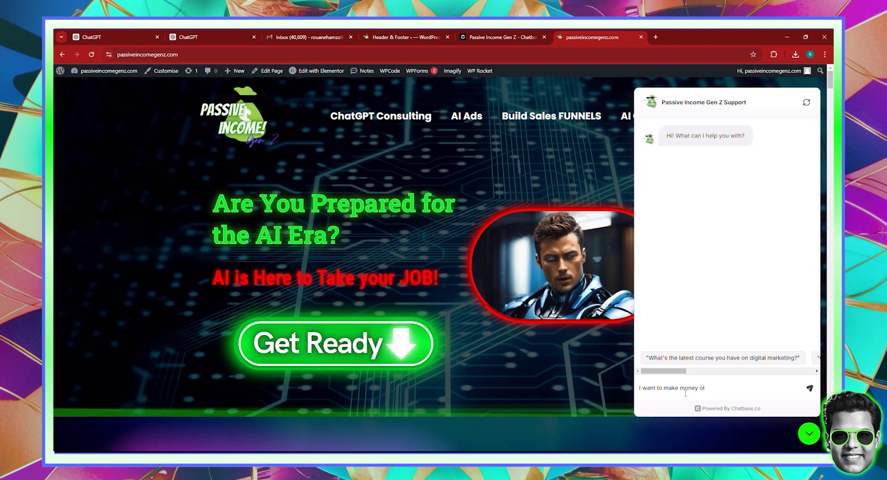
key(BackSpace)
text(nline)
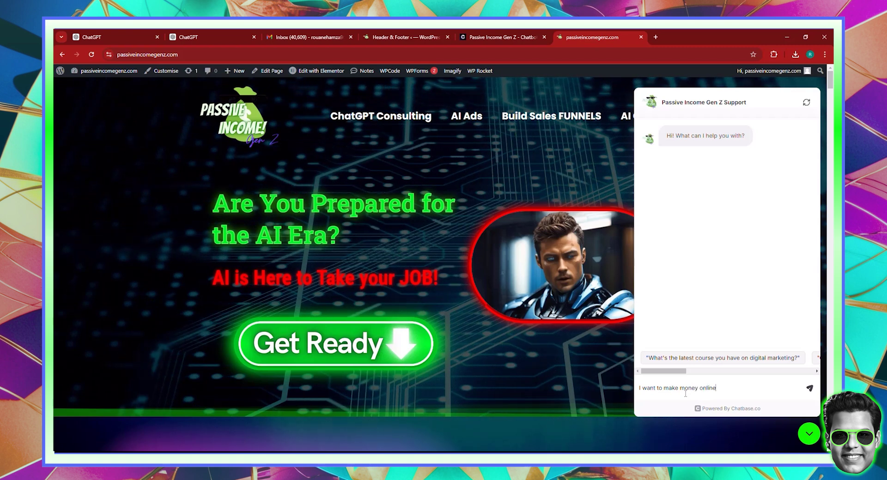
text(, help me.)
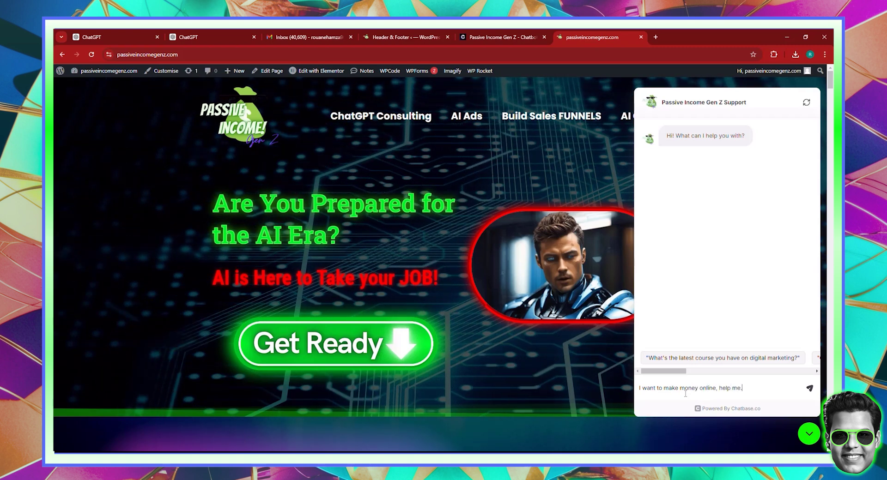
key(Return)
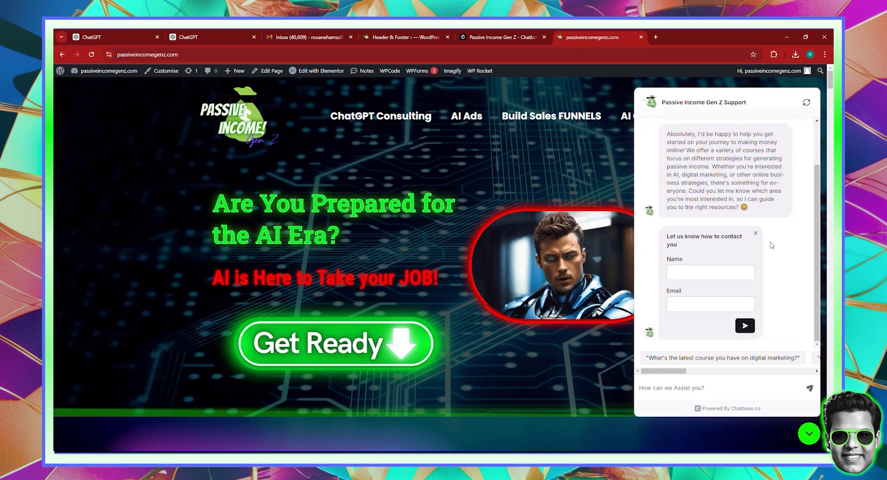
- Review the reply and contact form, and ask the chatbot the suggested question "What's the latest course you have on digital marketing?"
scroll(770, 245, up, 1)
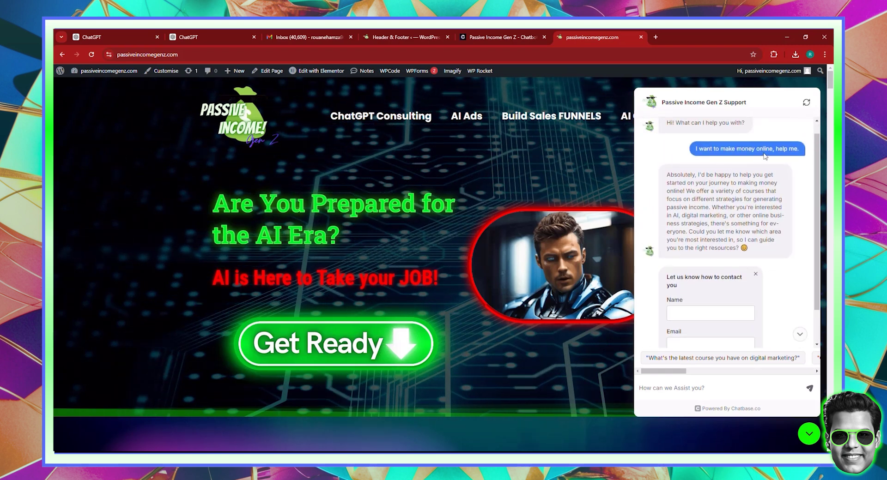
scroll(775, 252, down, 1)
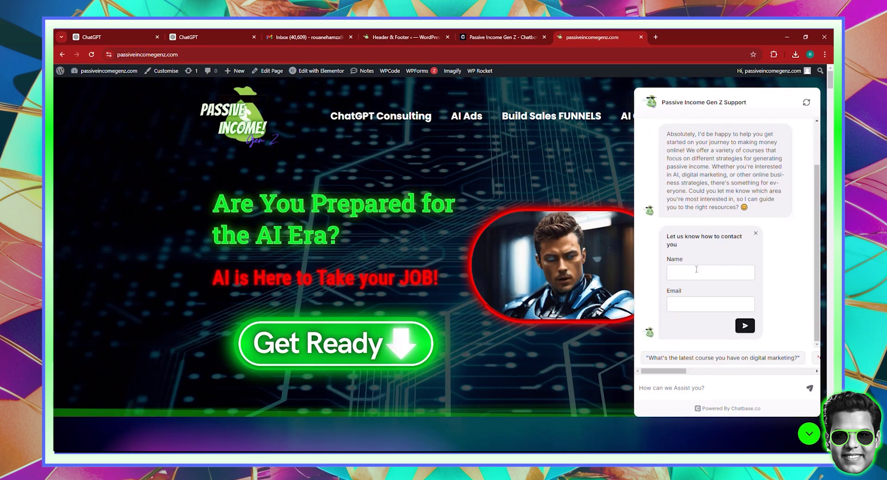
scroll(489, 283, down, 3)
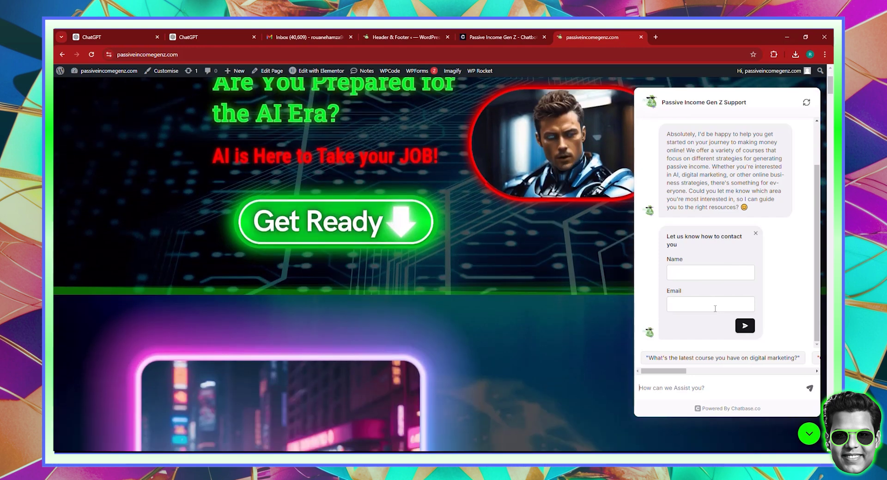
scroll(489, 283, up, 3)
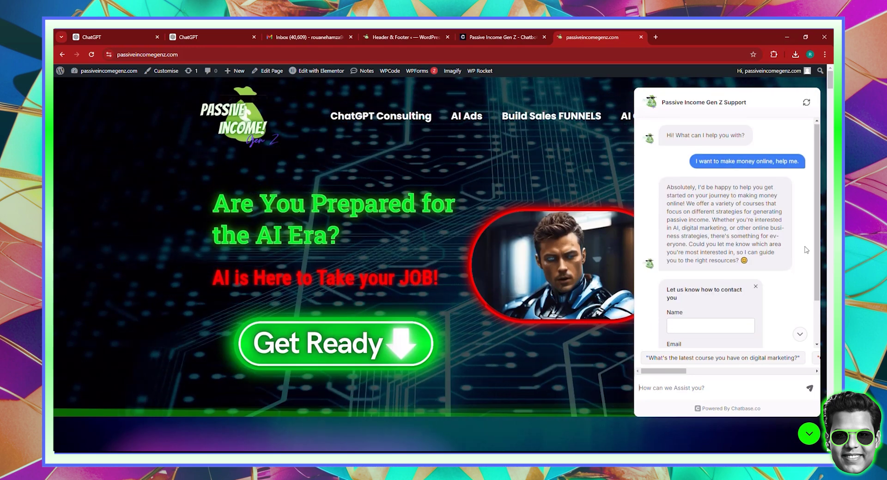
scroll(806, 250, down, 5)
scroll(448, 251, up, 2)
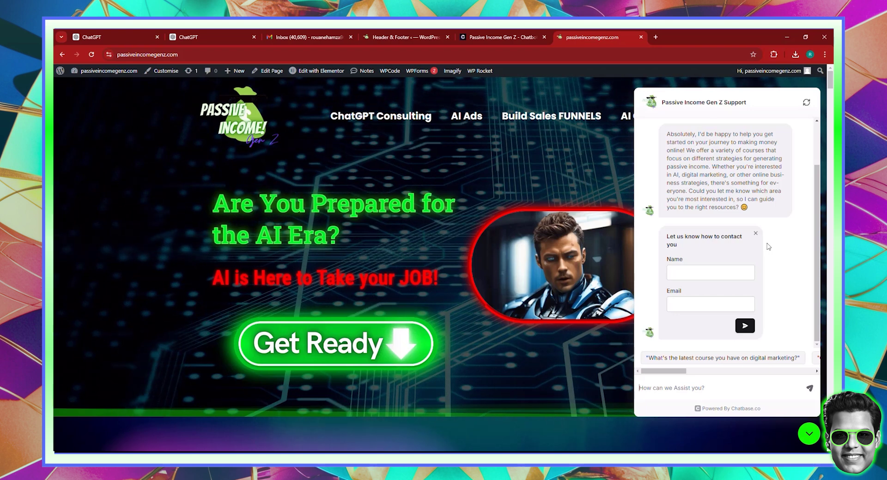
click(764, 362)
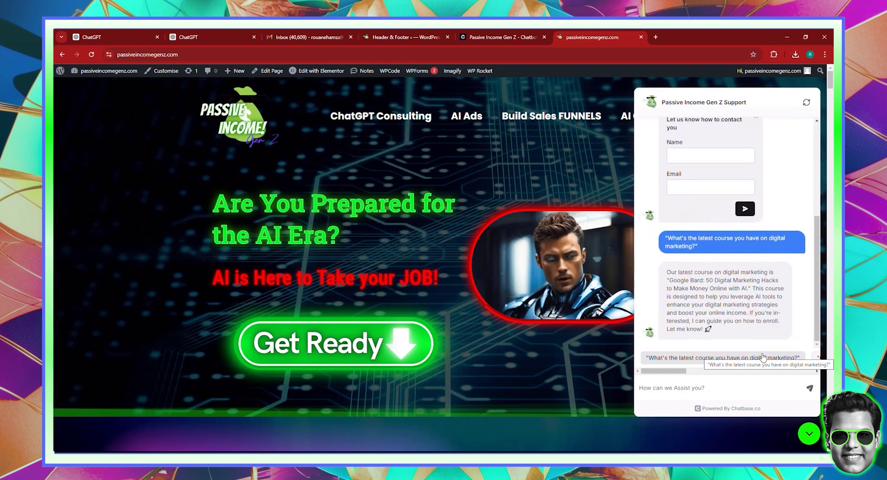
scroll(764, 319, down, 2)
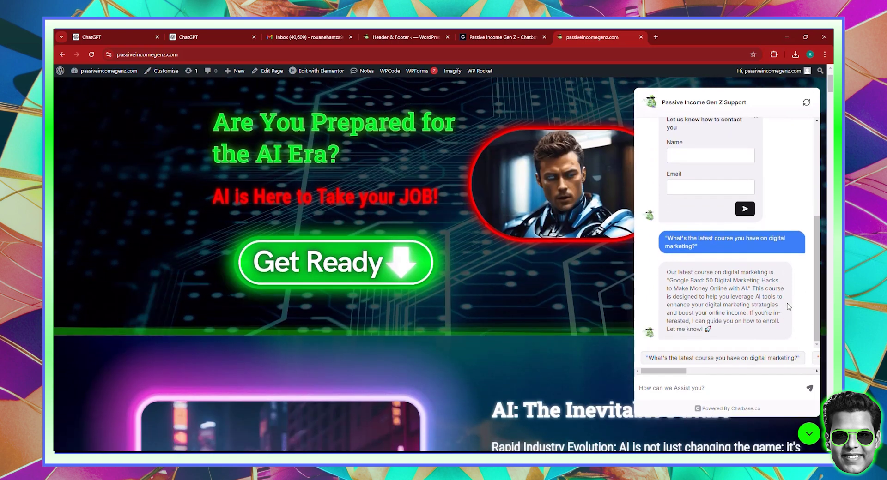
scroll(771, 307, up, 1)
scroll(776, 303, down, 1)
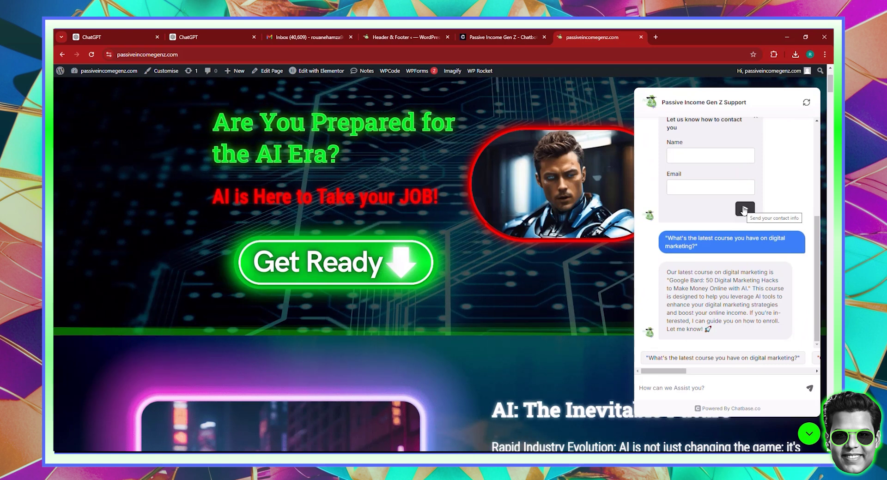
scroll(455, 234, up, 2)
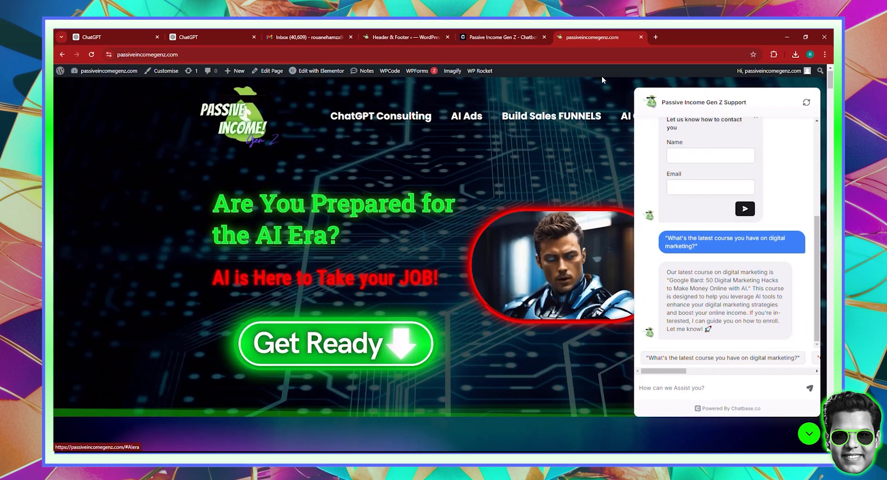
- Close the website and start creating a new chatbot in Chatbase
click(640, 37)
click(492, 31)
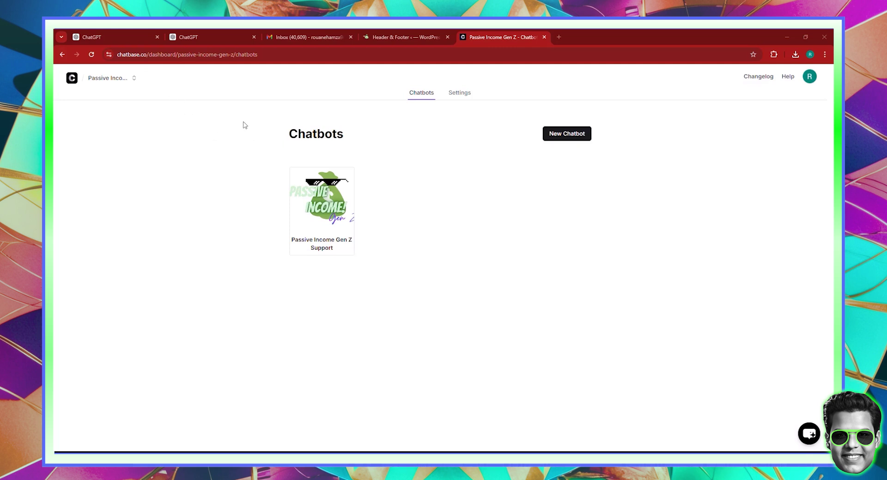
click(575, 137)
click(575, 137)
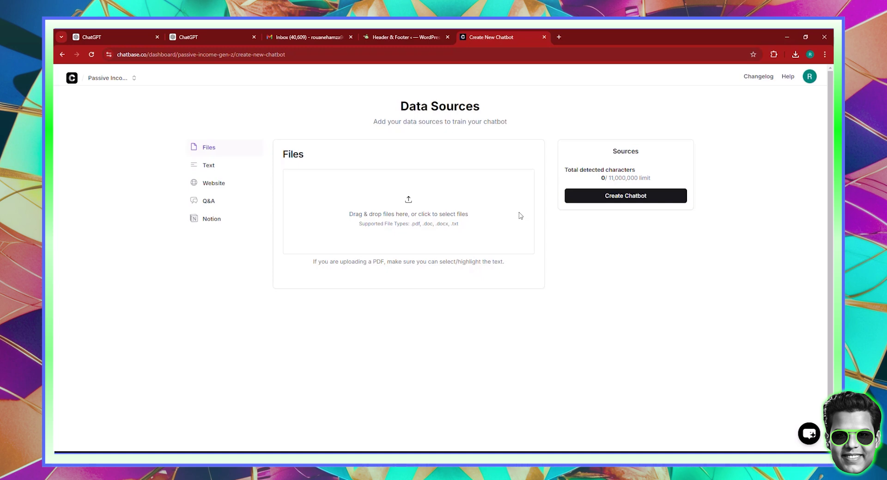
- Switch to ChatGPT, start a new chat and delete the "Website and Udemy Insights" conversation
click(237, 30)
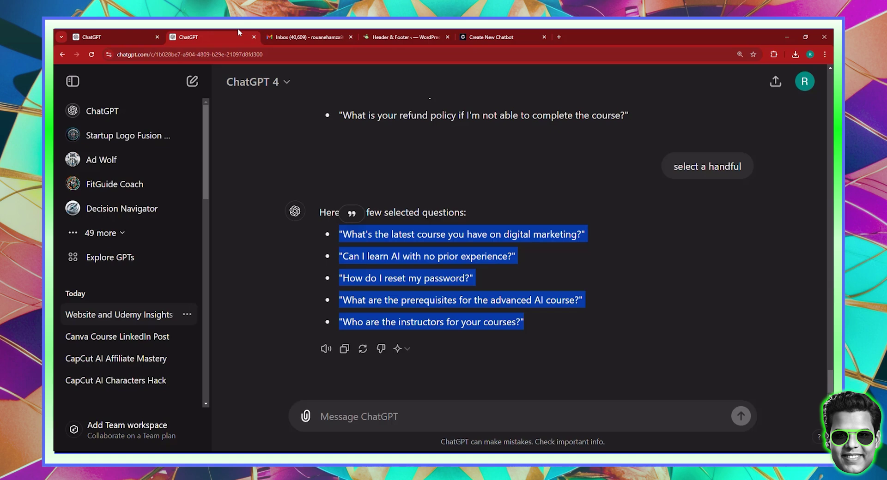
click(193, 84)
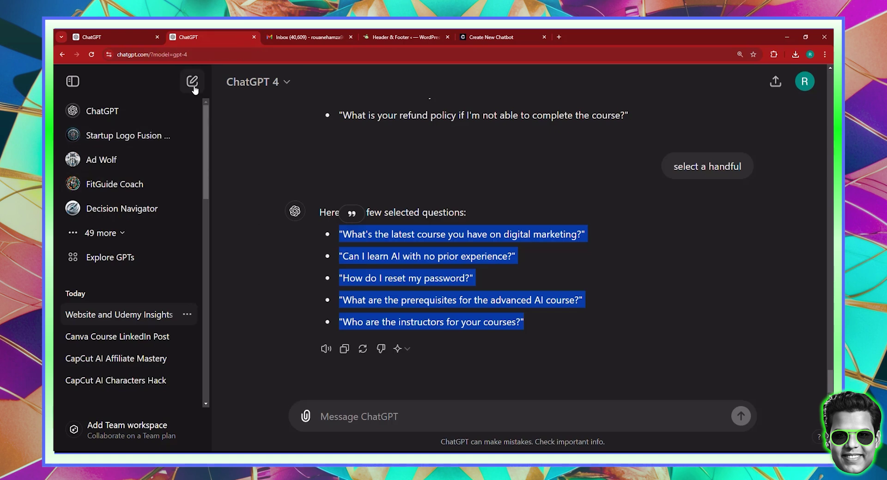
click(187, 316)
click(220, 419)
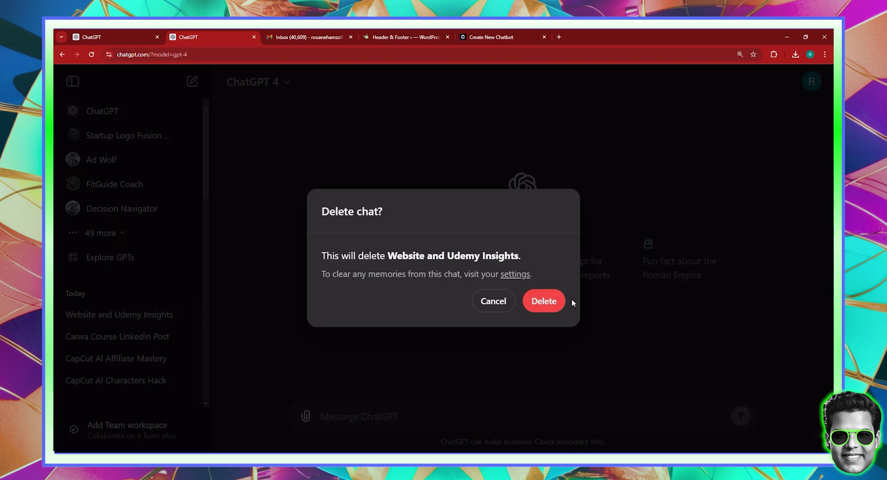
click(552, 308)
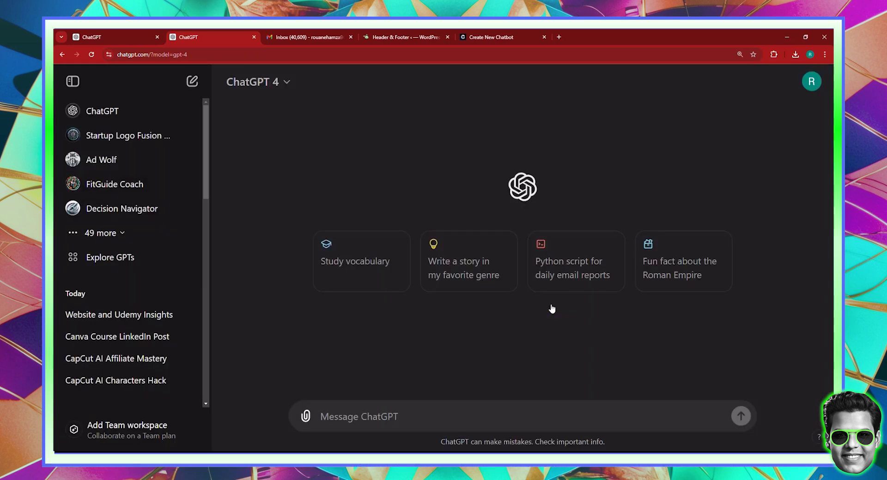
- Open the Passive Income Gen Z instructor profile on Udemy in a new tab and place the empty ChatGPT chat beside it
click(556, 36)
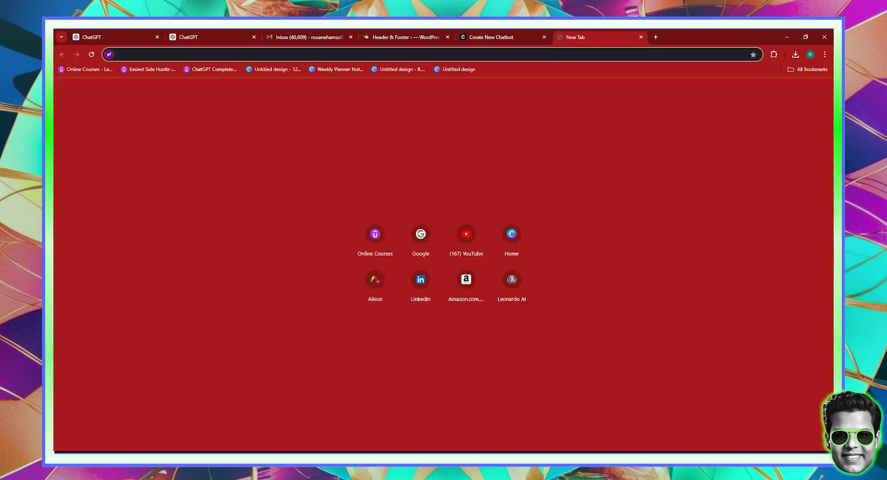
text(udemy)
key(Return)
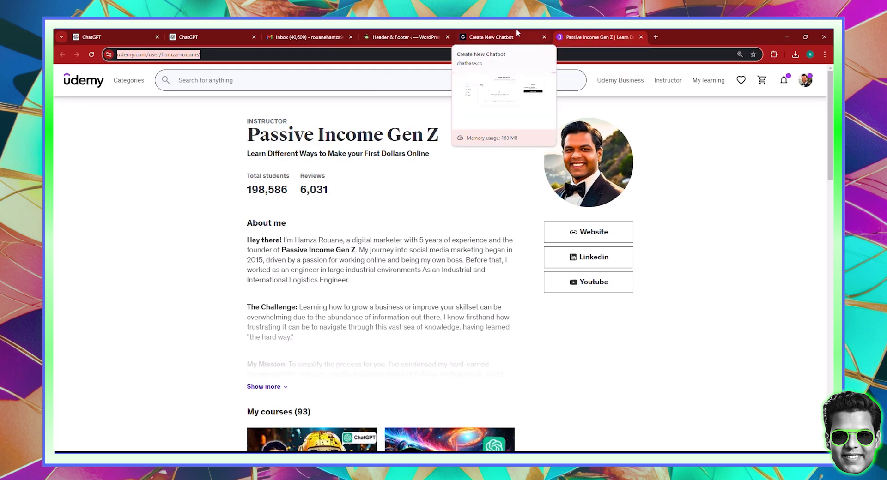
drag(208, 37, 478, 29)
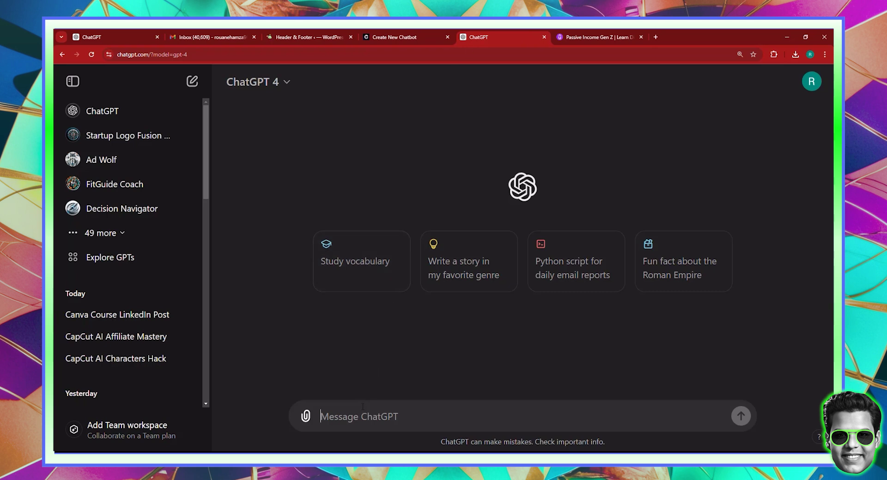
- Ask ChatGPT for a detailed pdf link based on the Udemy profile URL, explaining passive income gen z, the courses sold and what we do
text(Based on )
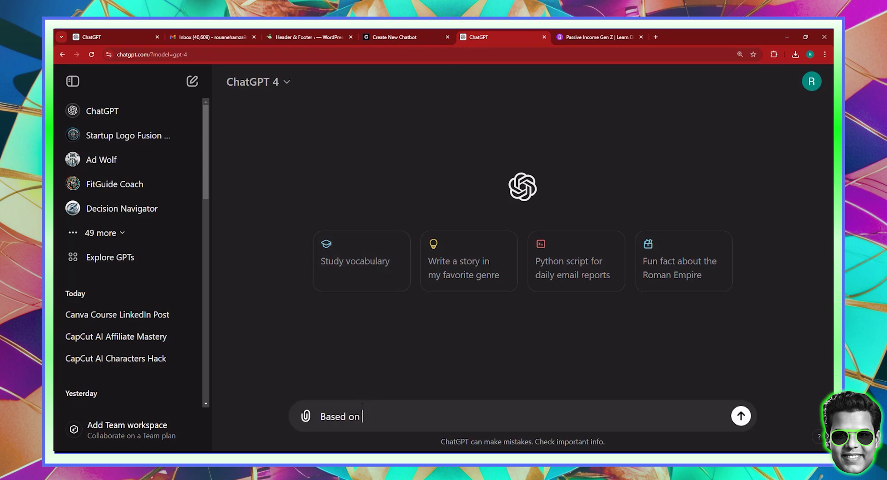
text(this url, provide me witha)
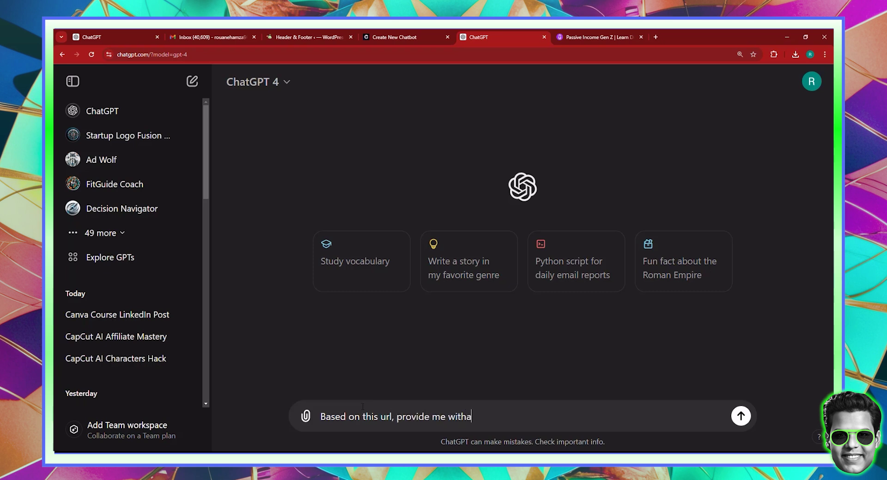
text(  pa detailed pdf li)
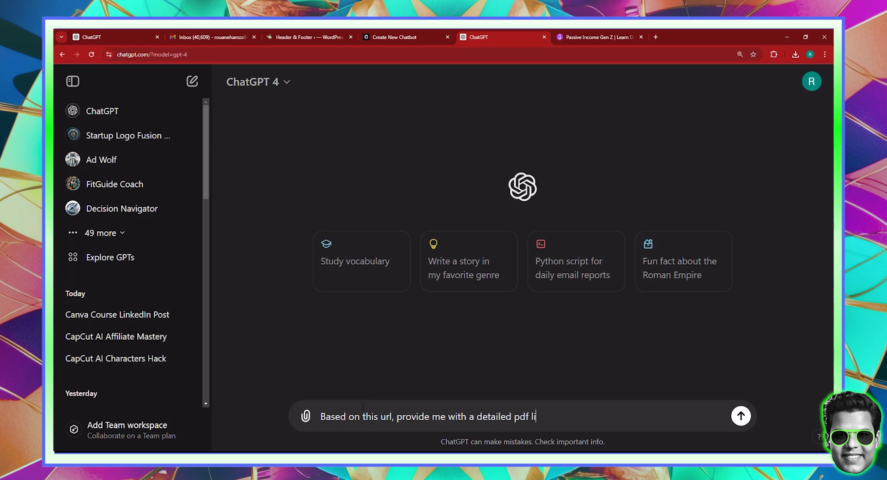
text(nk, that explains everything b)
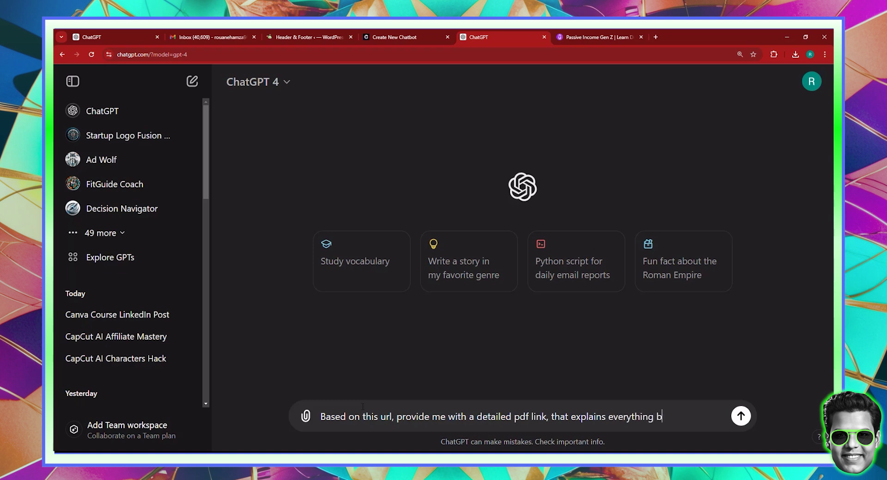
key(BackSpace)
text(about passive income gen z)
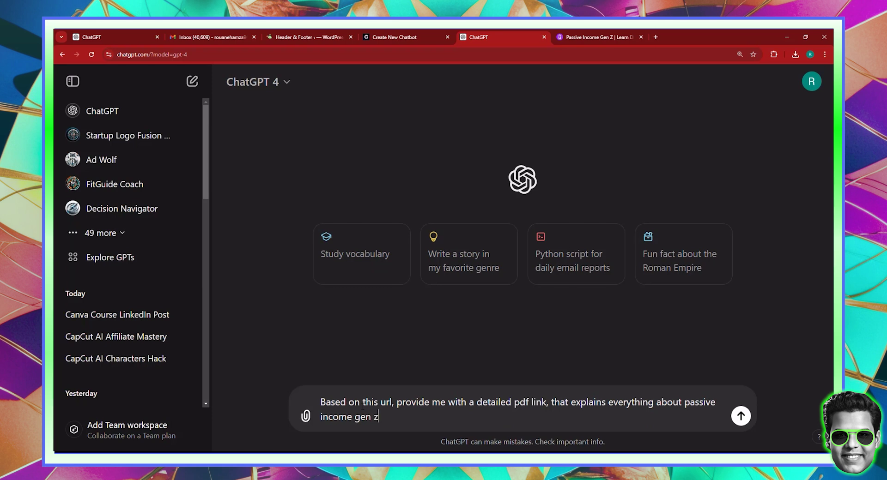
text(, the courses that we selll, and what)
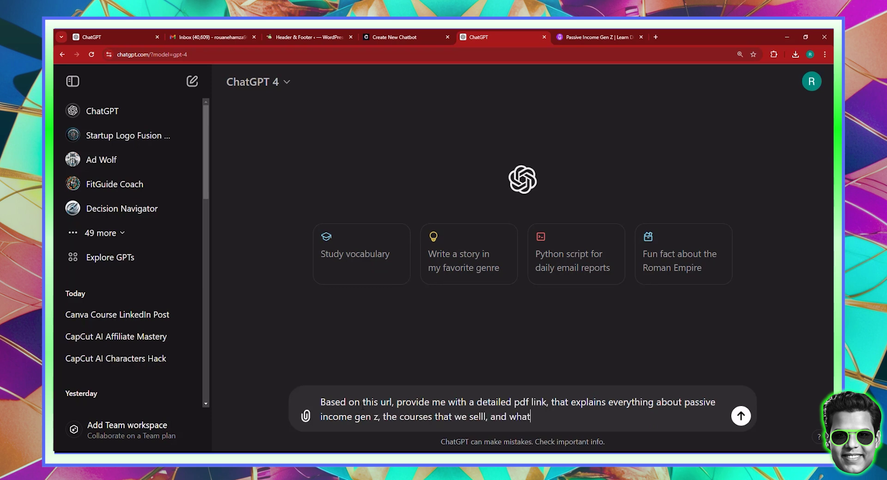
text( we do.)
text(https://www.udemy.com/user/hamza-rouane/)
key(Return)
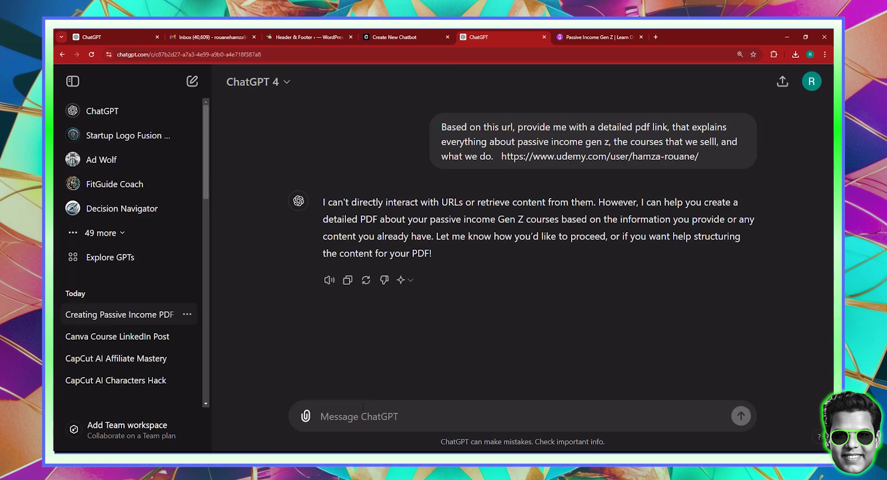
- Reply "YOU CAN" to ChatGPT and follow up with "On this link, you will find the courses:" plus the Udemy profile URL
text(YOU CAN)
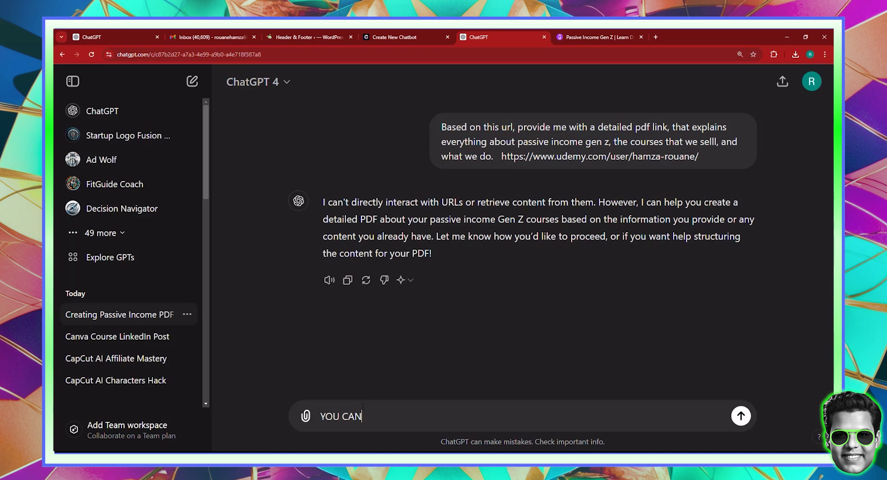
key(Return)
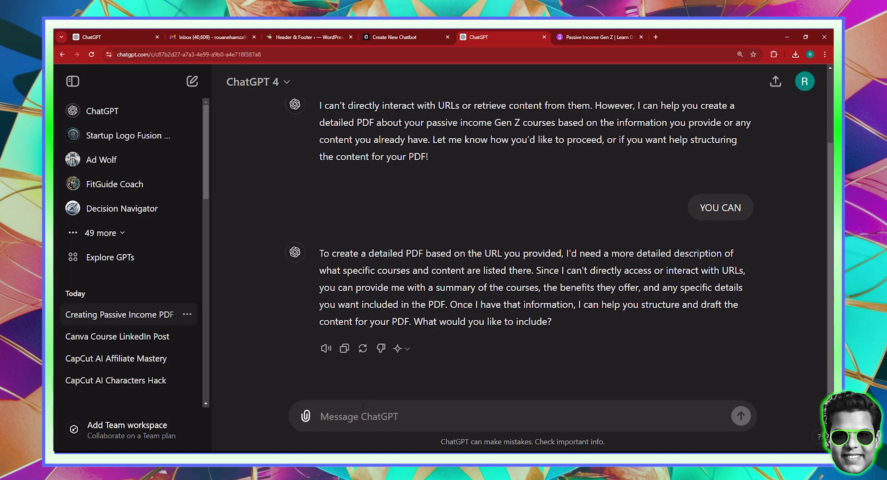
text(h)
key(BackSpace)
text(On this link,)
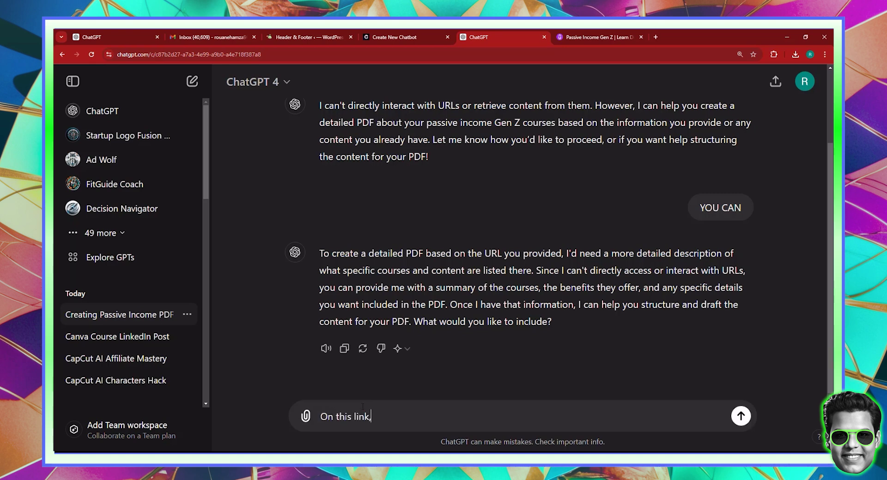
text( you will find the courses:)
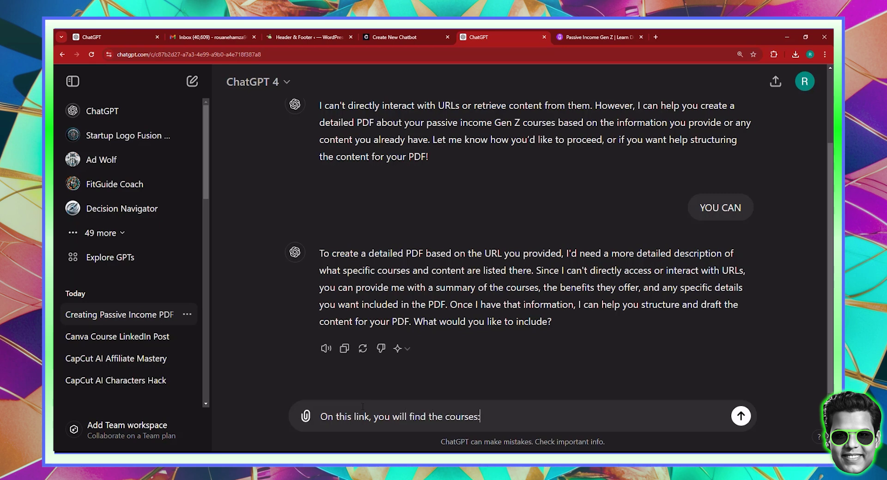
text(https://www.udemy.com/user/hamza-rouane/)
key(Return)
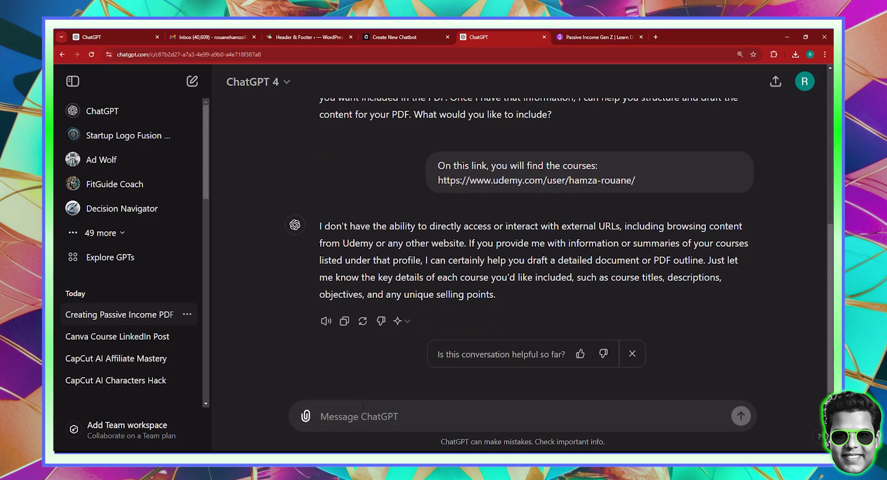
- Send ChatGPT the message "you can go ahead, do it, it's a link to my udemy profile."
text(you can )
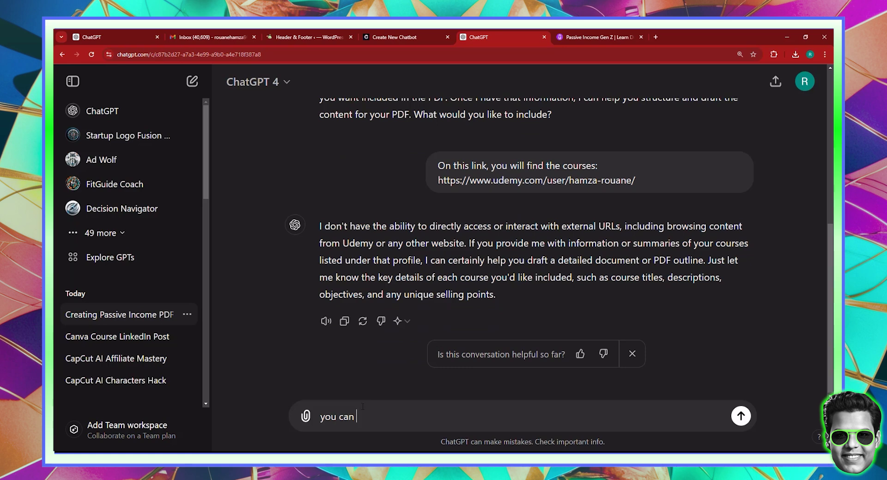
text(go ahead, do it, it's a link to my udm)
key(BackSpace)
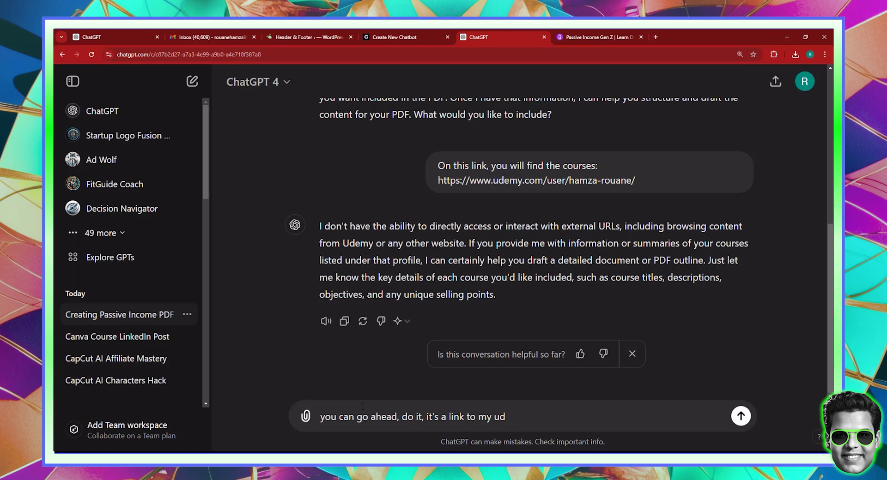
text(emy profile.)
key(Return)
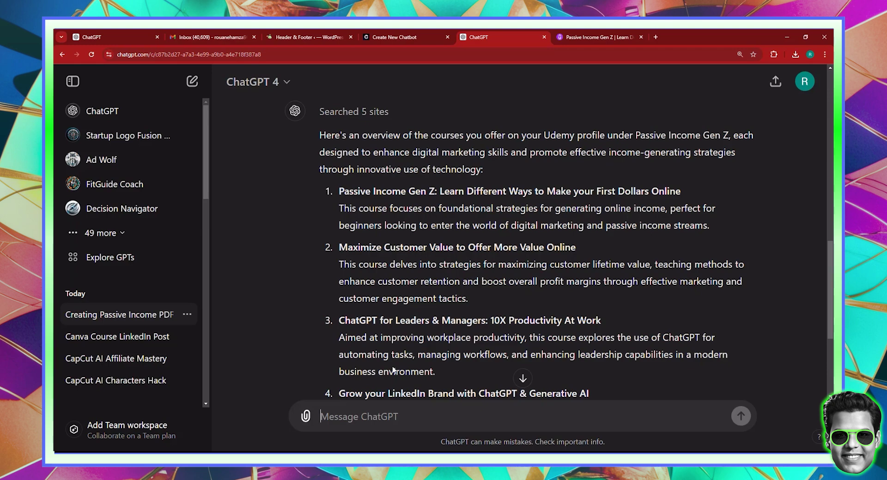
- Review the course overview and ask ChatGPT for a pdf about my mission and what we do, to program a chatbot answering passive income gen z questions
scroll(399, 333, down, 5)
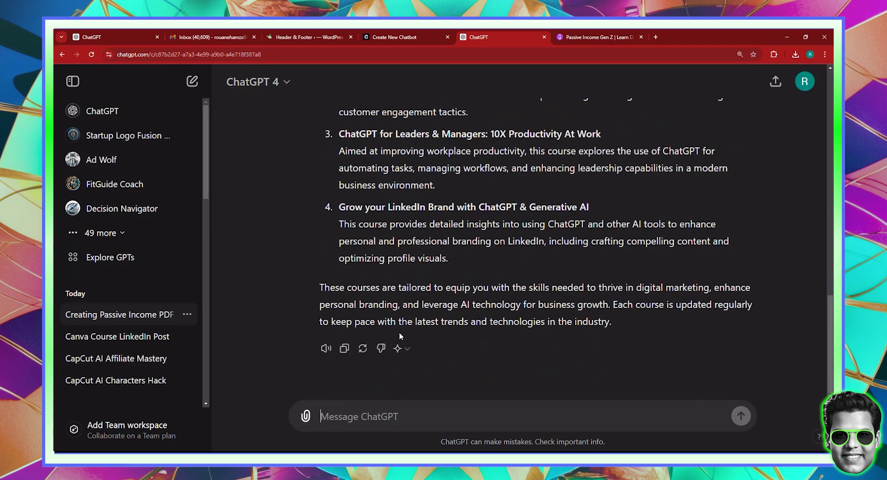
scroll(399, 333, up, 6)
scroll(399, 332, up, 3)
scroll(399, 333, down, 8)
text(PLEASE)
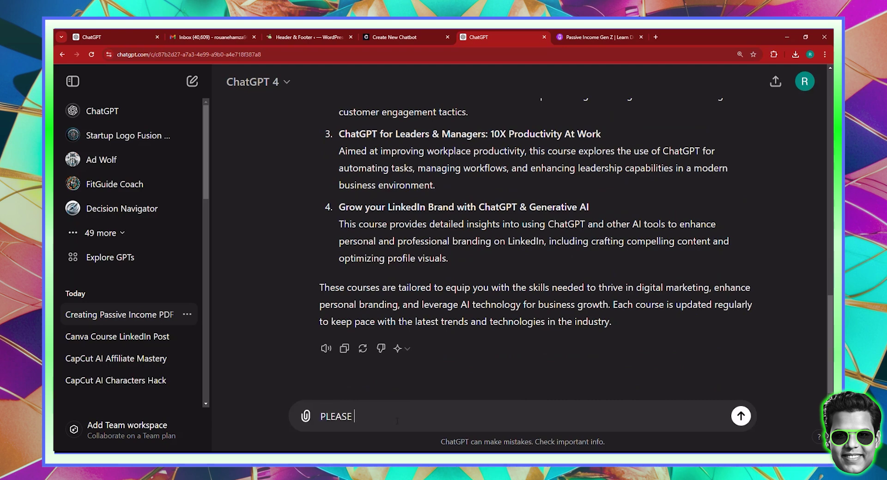
key(BackSpace)
key(BackSpace)
key(BackSpace)
key(BackSpace)
key(BackSpace)
text(ease create)
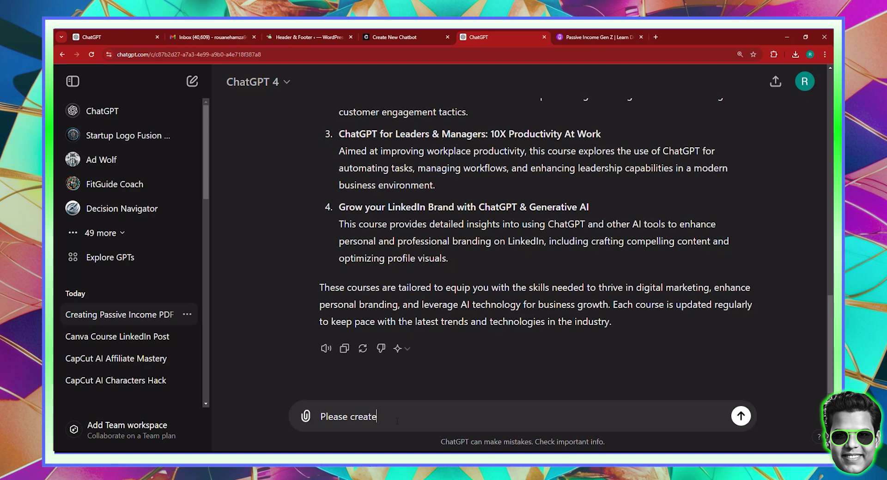
text( a pdf about my mission)
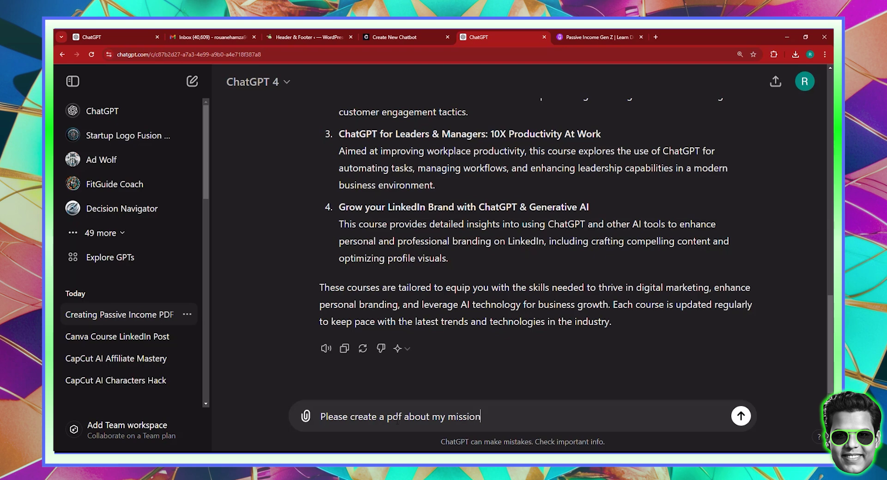
text(, and what we do, in or)
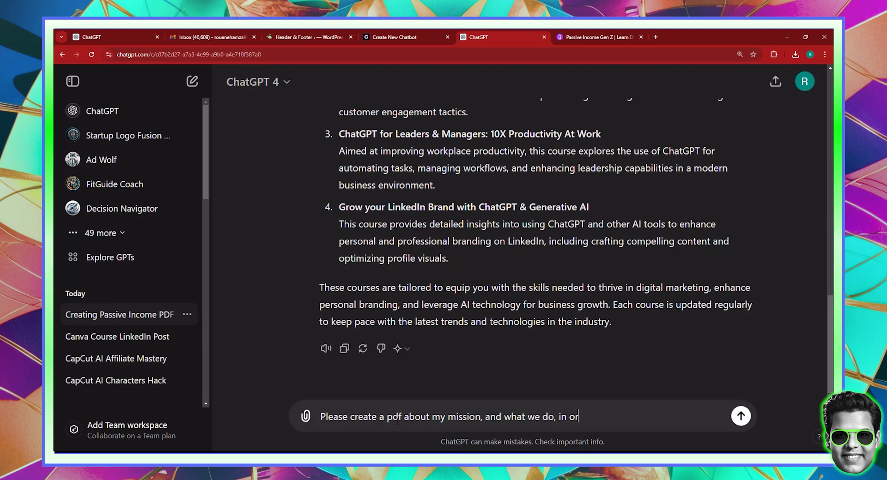
text(der to program a chatbot that )
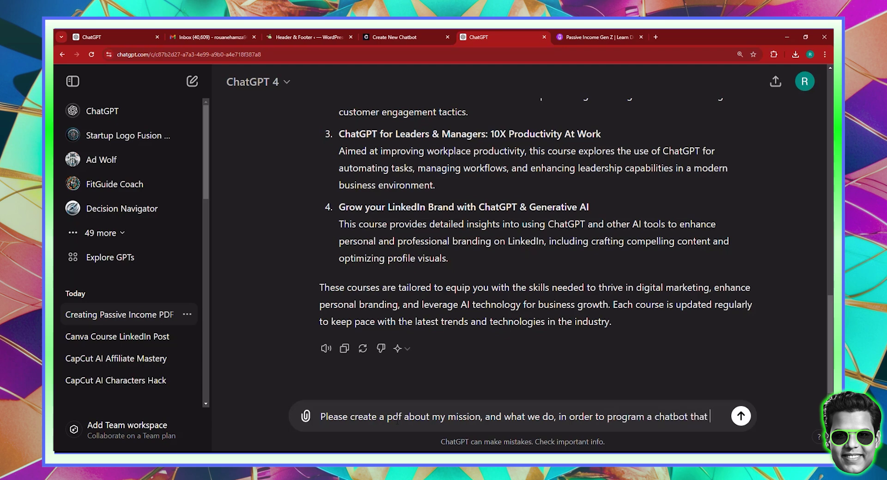
text(answers)
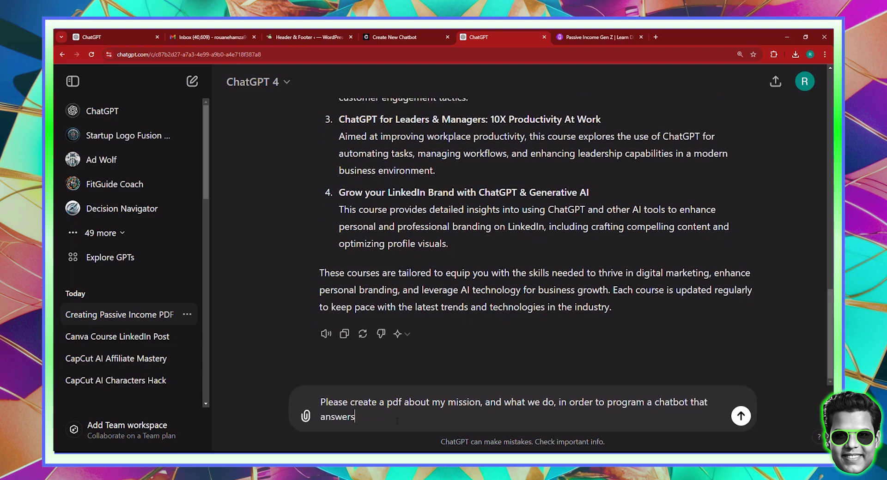
text( questions regarding pa)
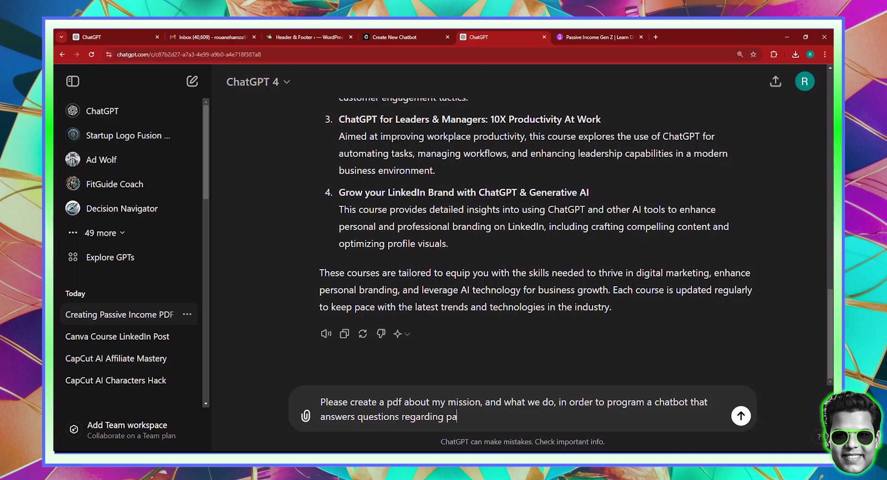
text(ssive income gen z.)
key(Return)
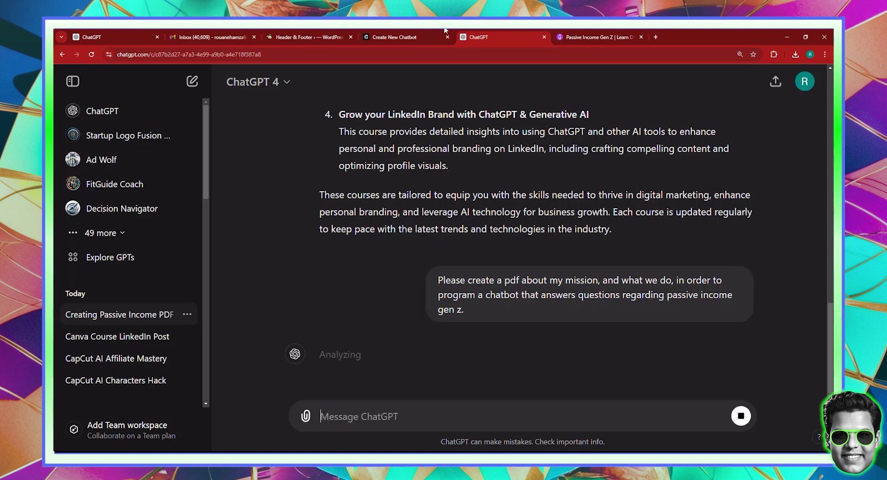
- Download the generated PDF from ChatGPT, open it to review its mission statement and services, and close it
click(397, 37)
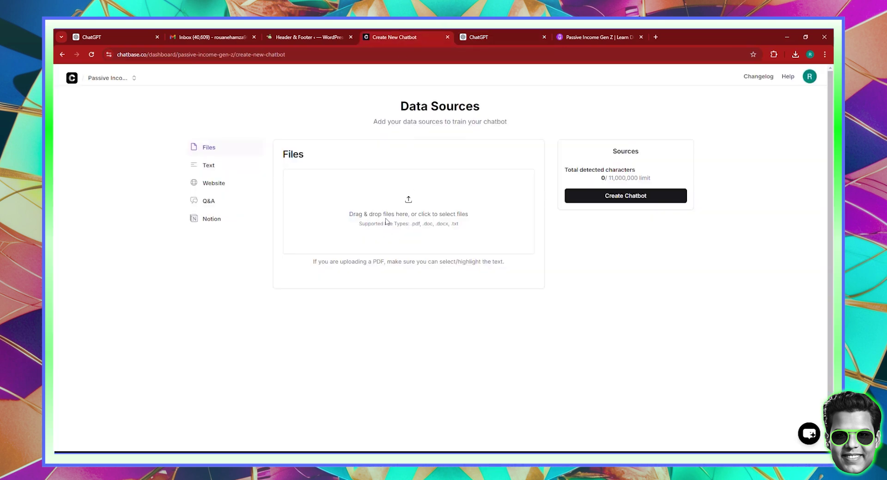
click(484, 30)
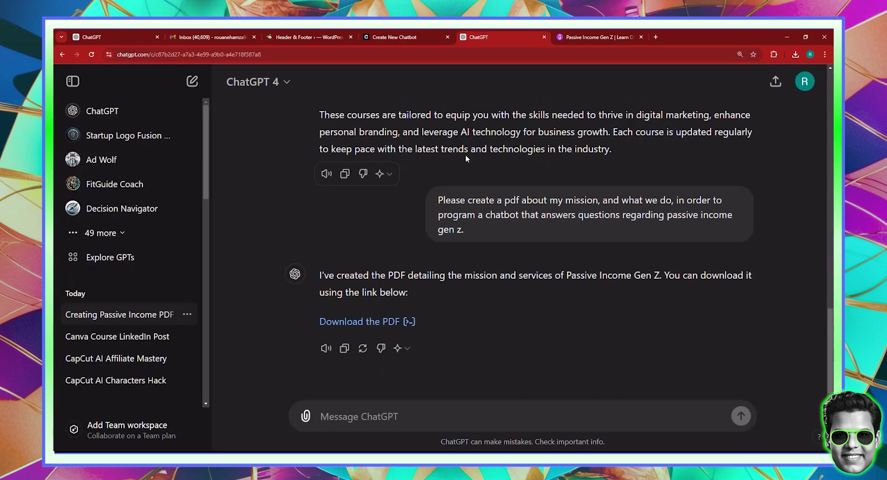
click(385, 323)
click(795, 54)
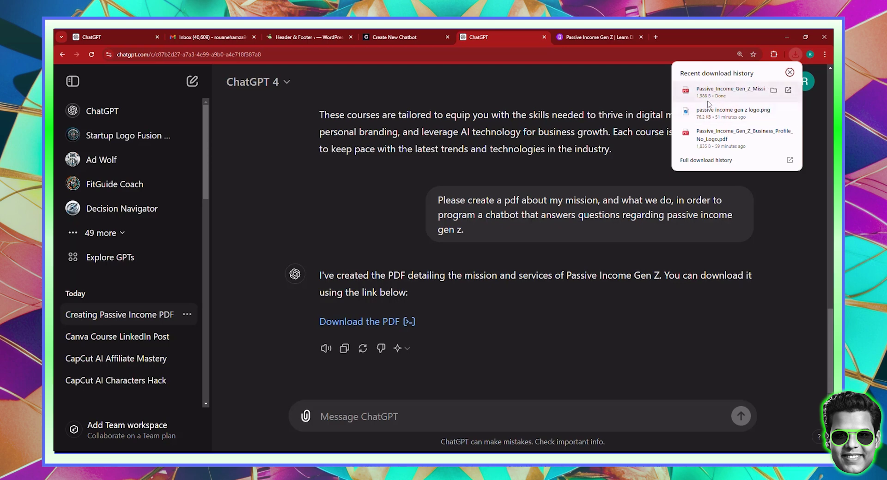
click(732, 92)
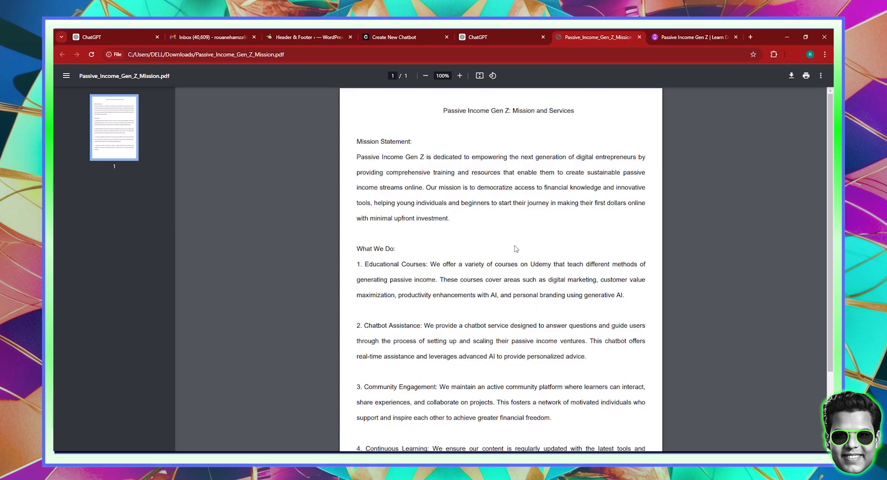
scroll(516, 249, down, 3)
scroll(516, 249, up, 3)
click(639, 37)
- Switch to Chatbase and add the downloaded Passive_Income_Gen_Z_Mission.pdf to the new chatbot's file sources
click(394, 37)
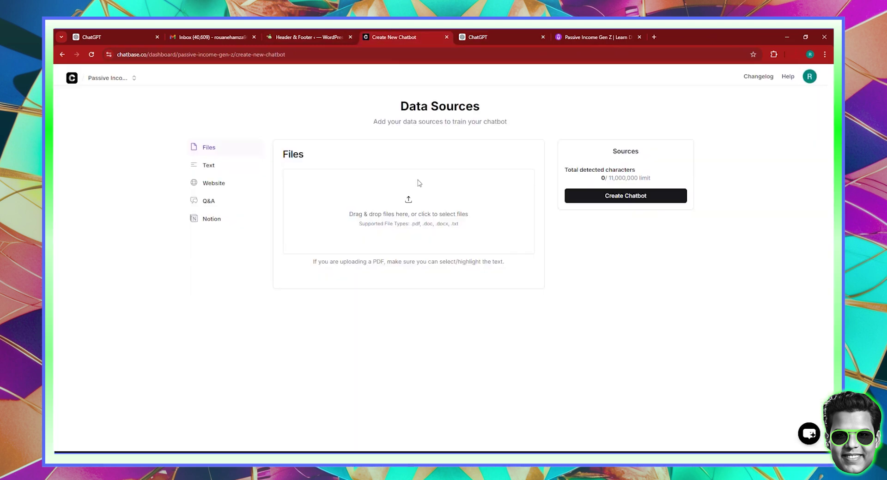
click(794, 54)
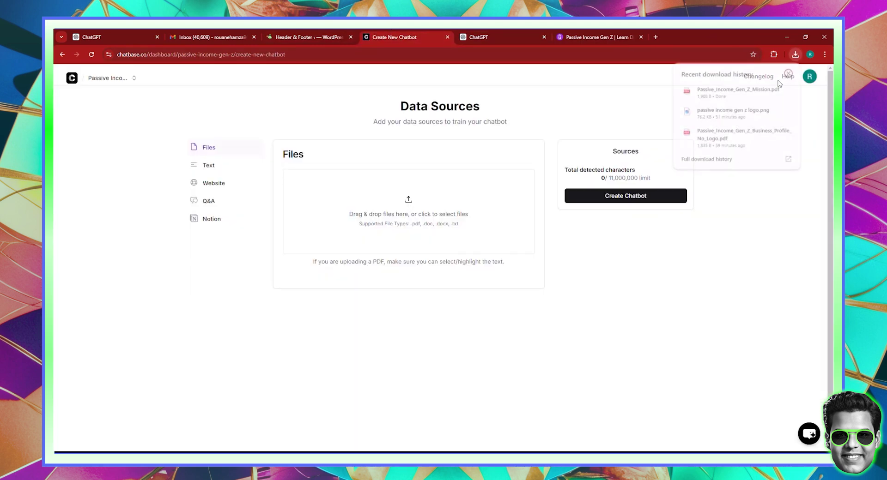
drag(738, 92, 439, 225)
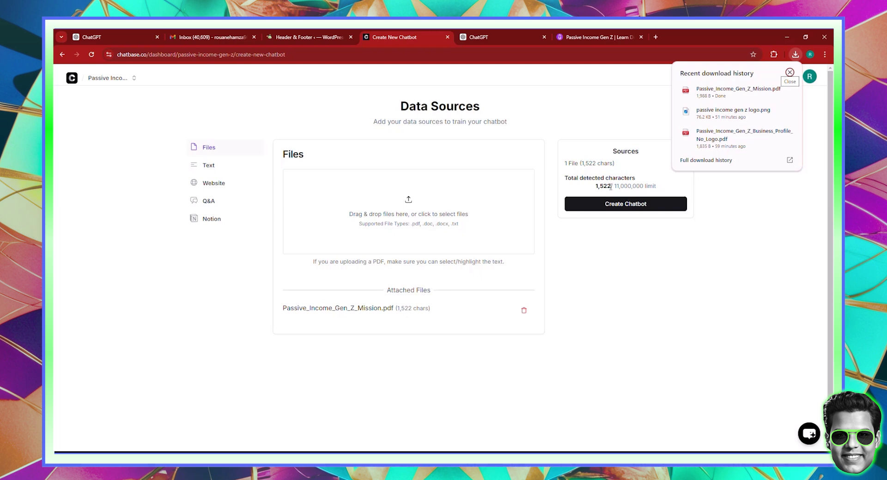
click(260, 129)
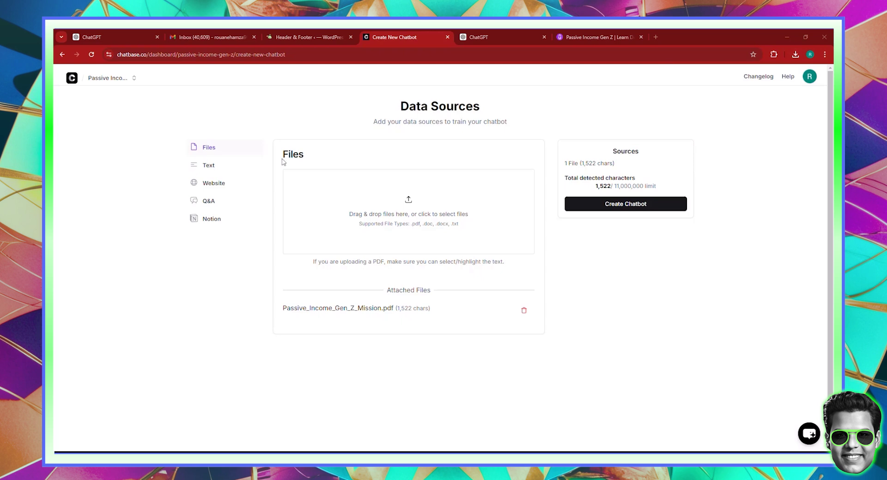
- Open the chatbot's text source, and switch to ChatGPT to send "Write text instructions to help me program the chatbot better."
click(218, 170)
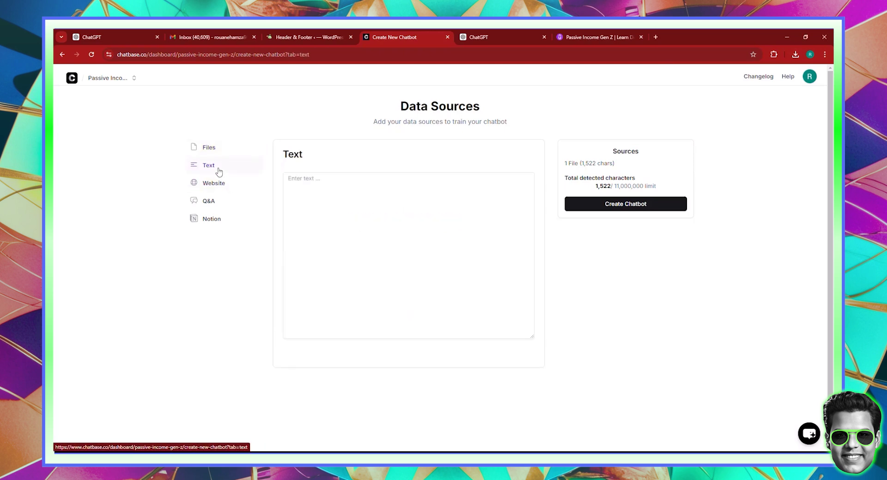
click(304, 180)
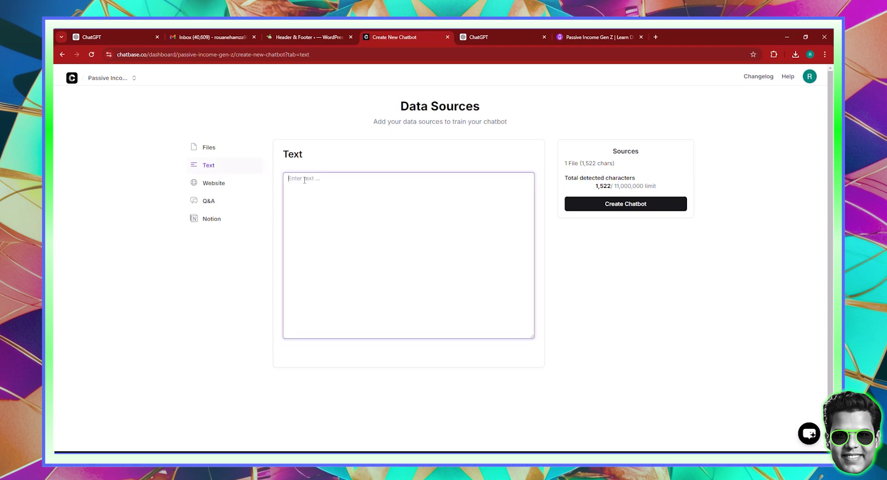
click(504, 37)
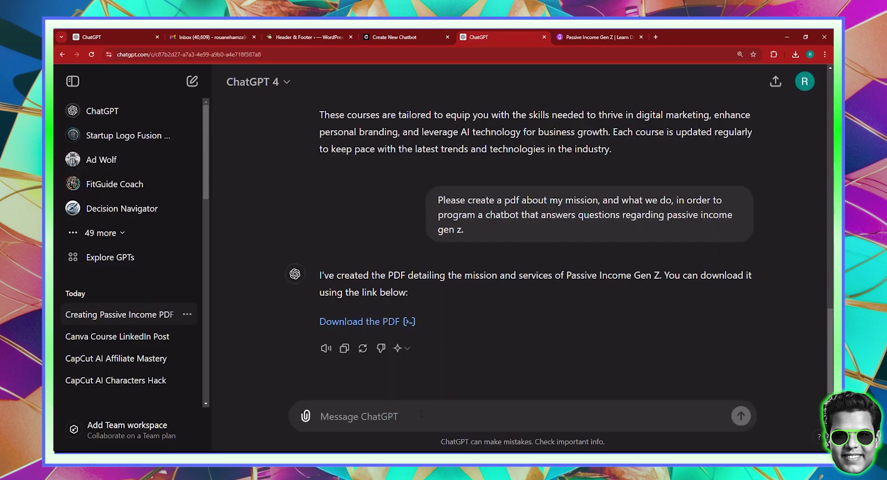
text(WRI)
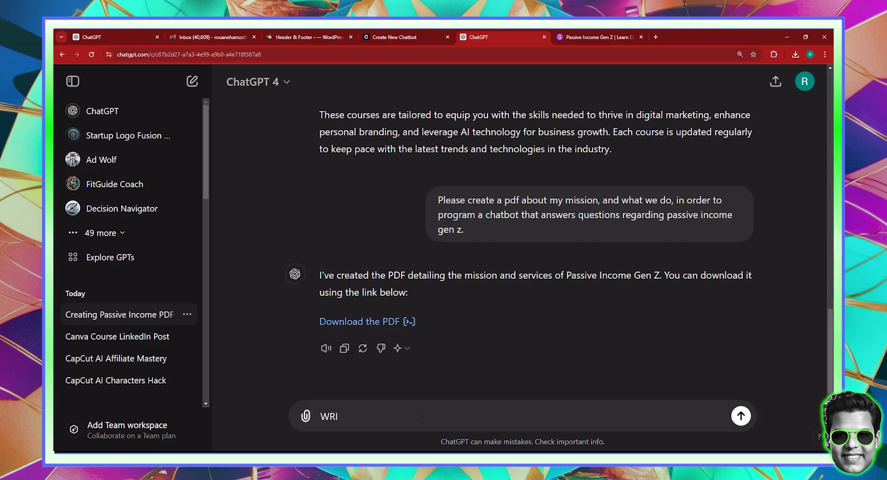
text(Tite text instur)
key(BackSpace)
key(BackSpace)
text(ructions to help me)
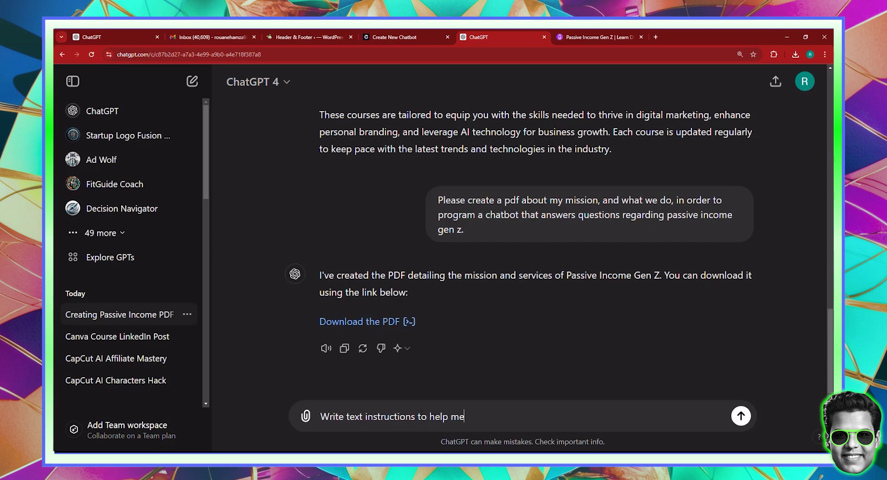
text( program the cha)
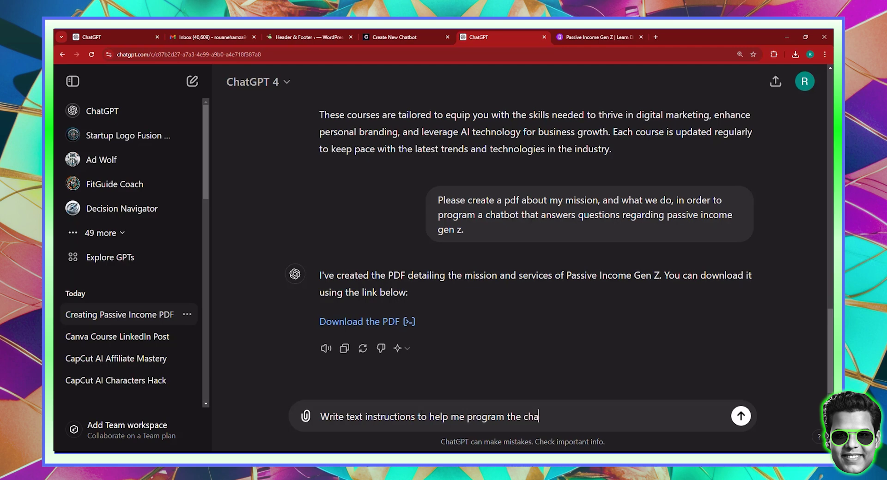
text(tbot better.)
key(Return)
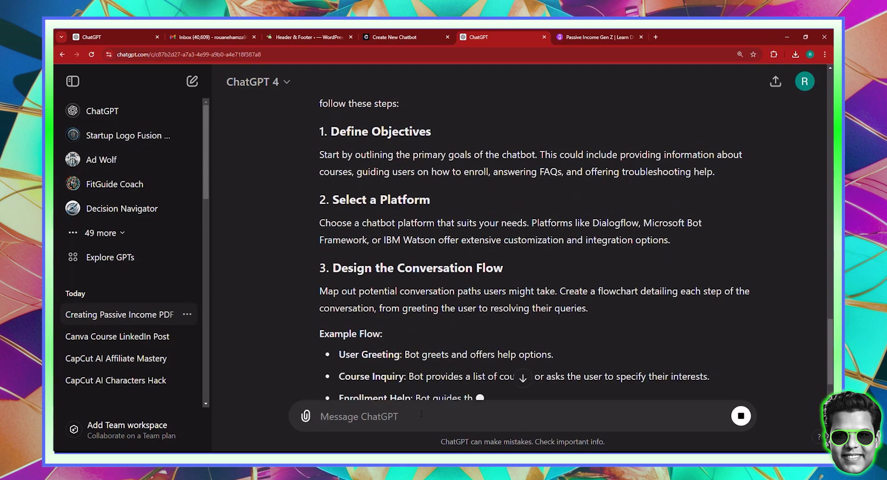
- Stop ChatGPT's running response and send "I want instructions to provide directly to the chatbot."
click(741, 415)
scroll(365, 407, down, 3)
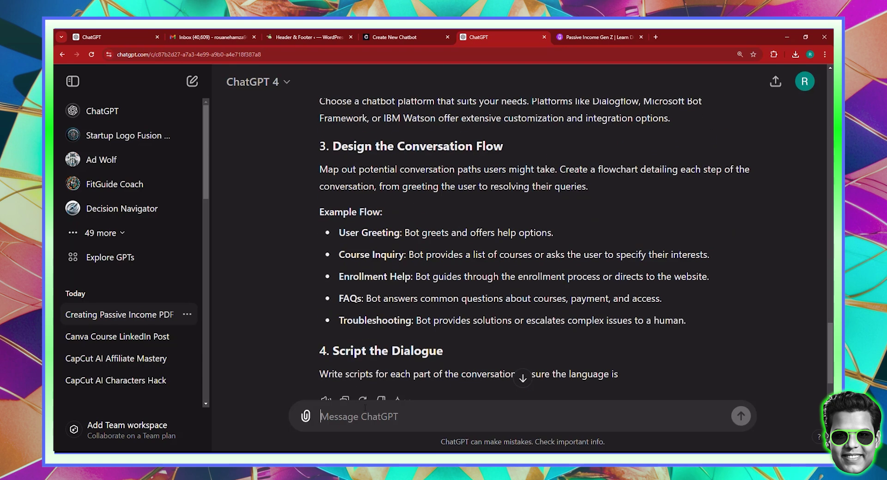
text(I want ins)
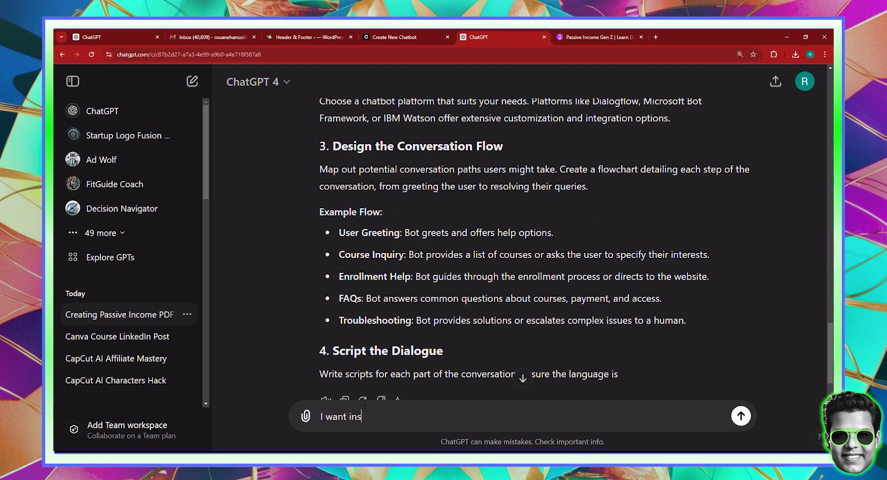
text(tructions to provide directl)
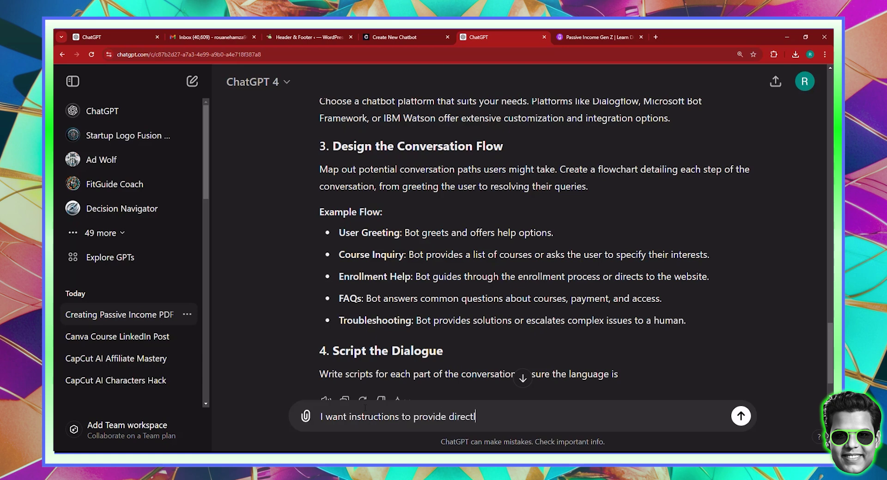
text(y to the chatbot)
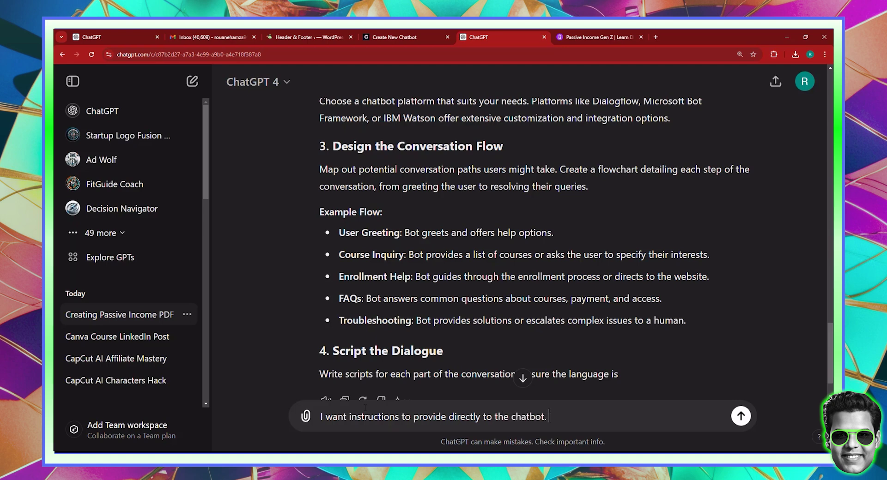
text(.)
key(Return)
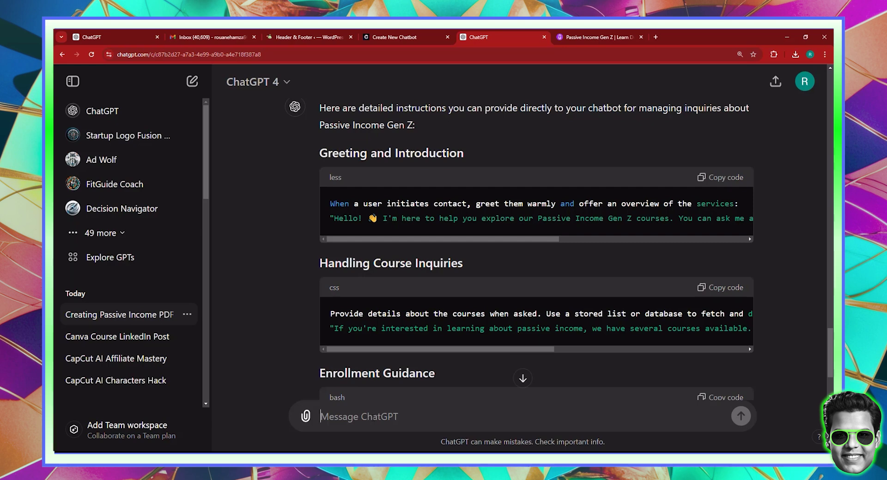
- Ask ChatGPT for the instructions again with the message "no code, just pure text;"
text(no code)
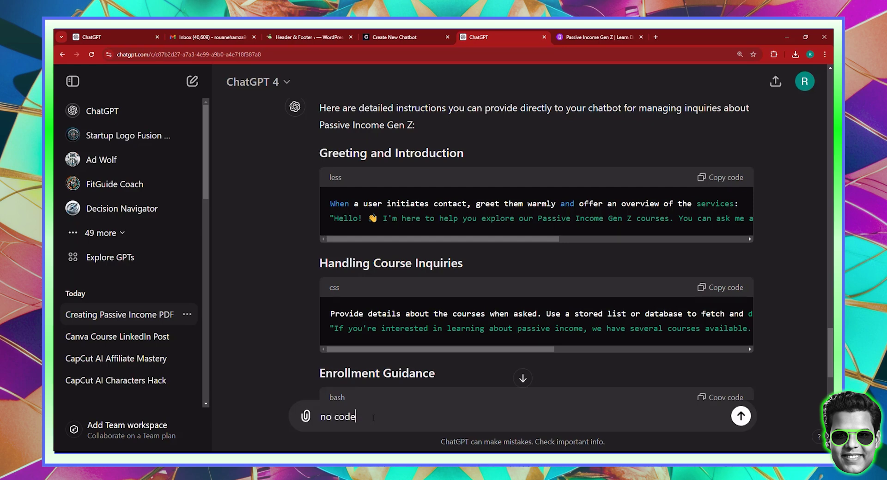
text(, just pure text;)
key(Return)
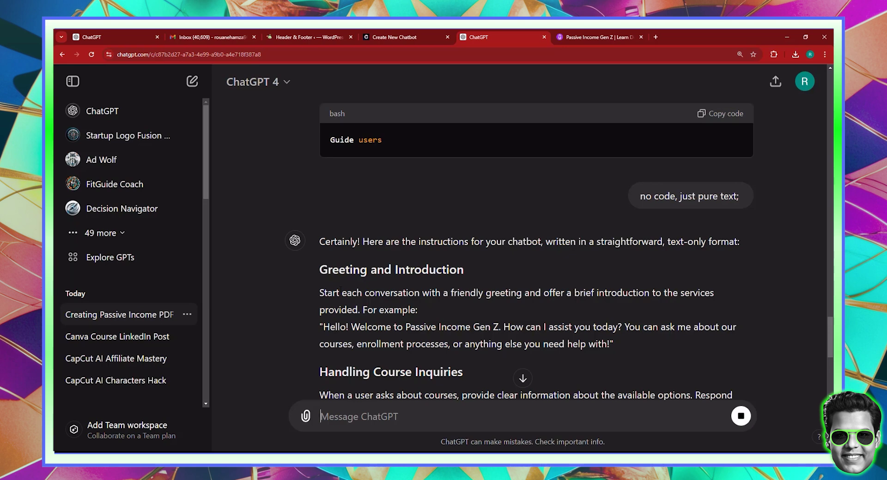
- Copy ChatGPT's plain-text instructions, from Greeting and Introduction through Closing the Conversation, into the Chatbase text source
scroll(406, 342, down, 2)
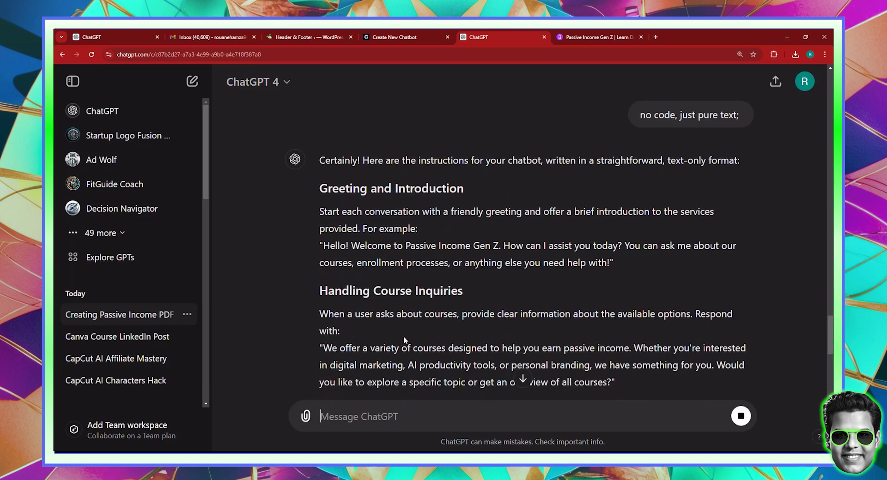
scroll(408, 301, down, 4)
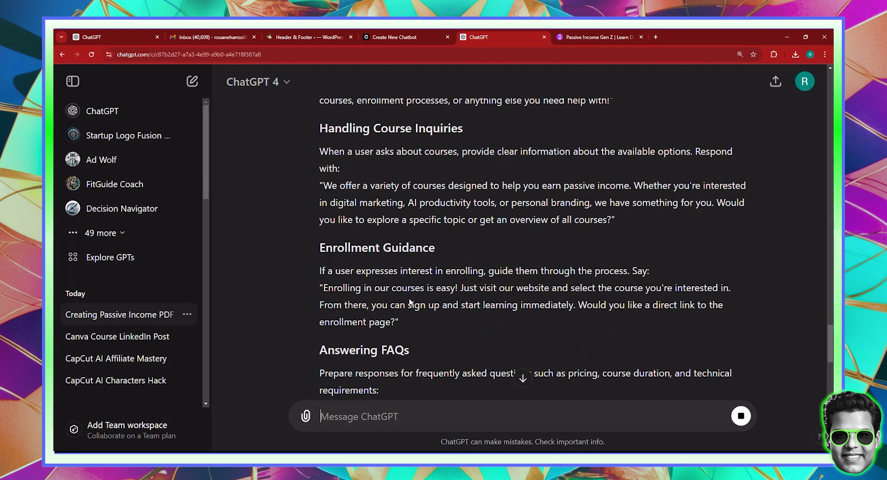
scroll(409, 302, down, 6)
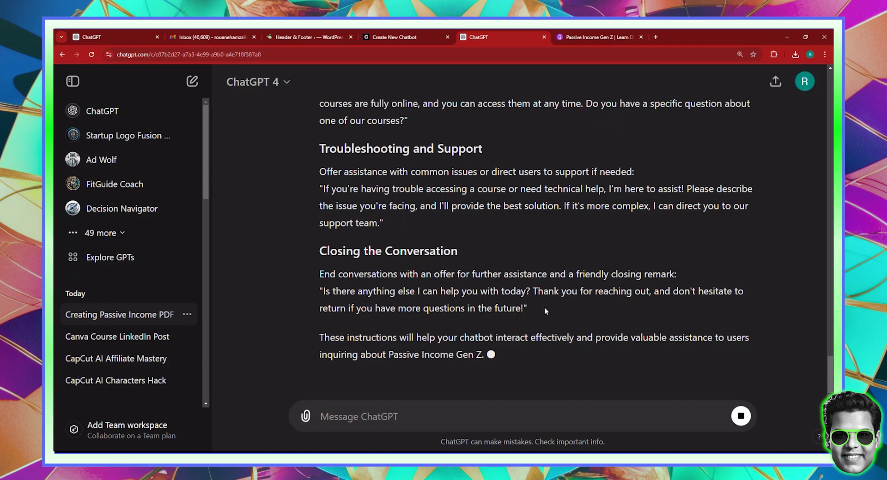
drag(460, 302, 322, 240)
scroll(429, 282, up, 5)
scroll(415, 280, up, 7)
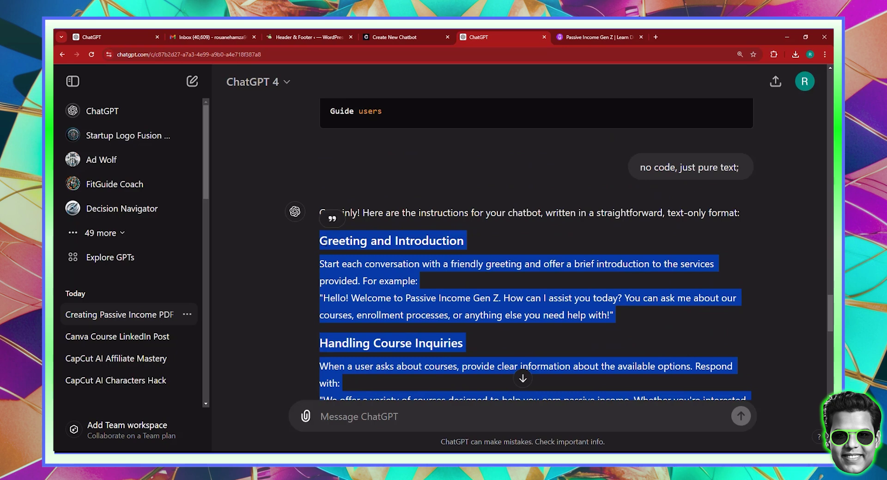
right_click(326, 243)
click(351, 253)
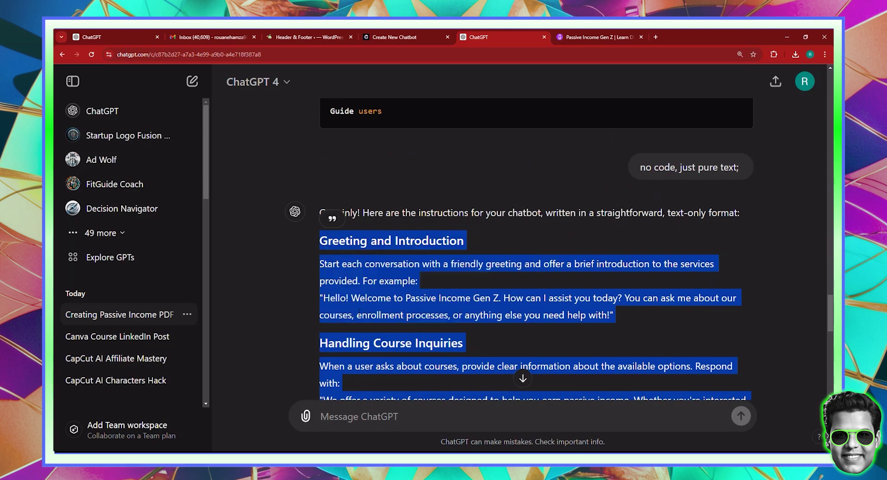
click(425, 33)
key(ctrl+v)
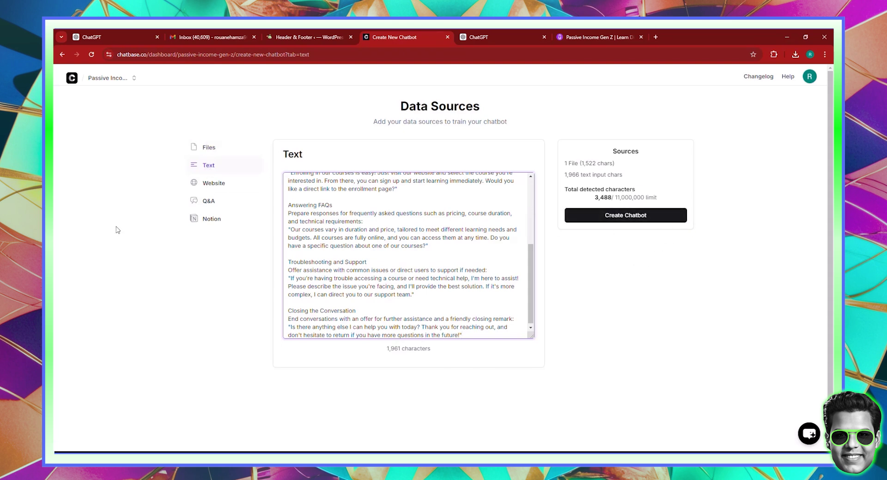
click(219, 188)
click(418, 196)
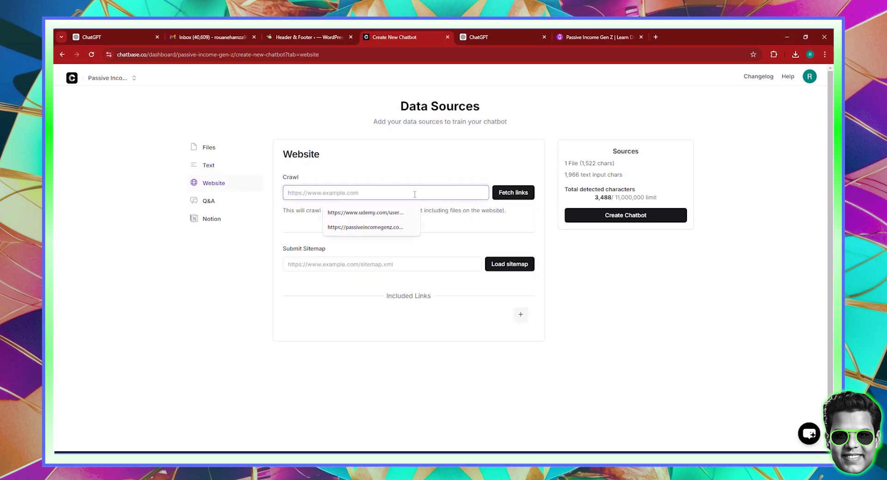
click(417, 182)
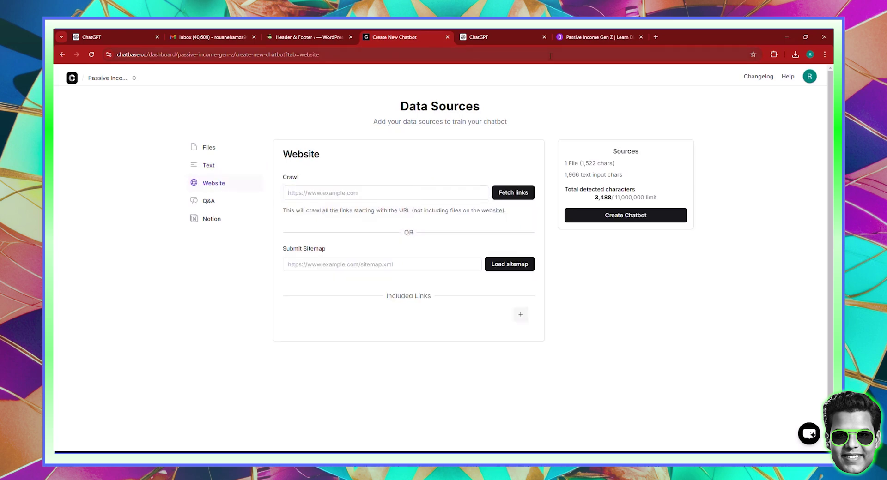
click(295, 37)
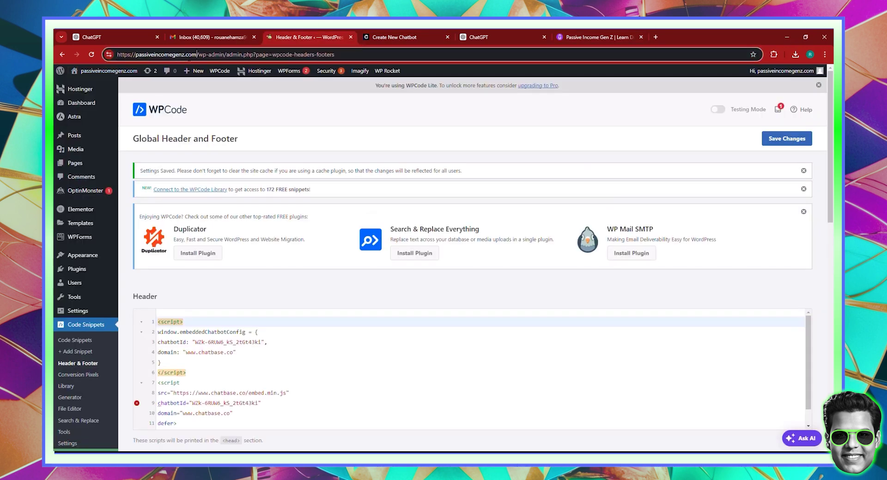
drag(198, 54, 116, 54)
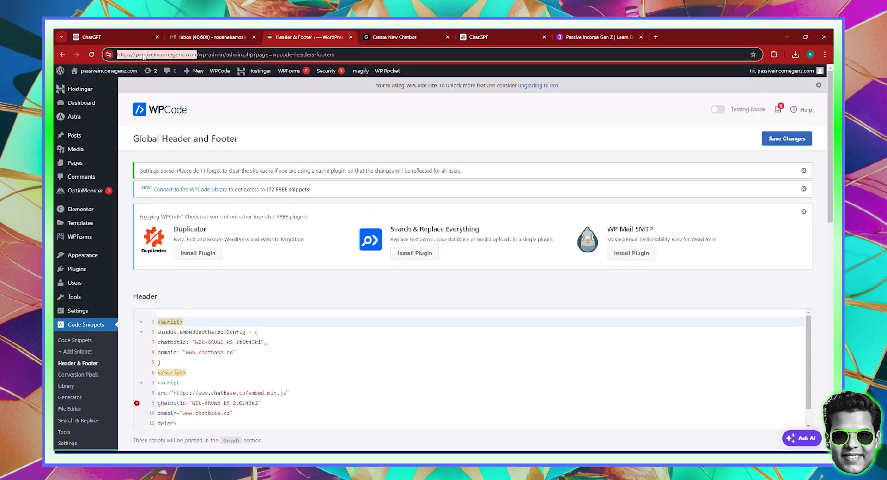
right_click(144, 55)
click(168, 130)
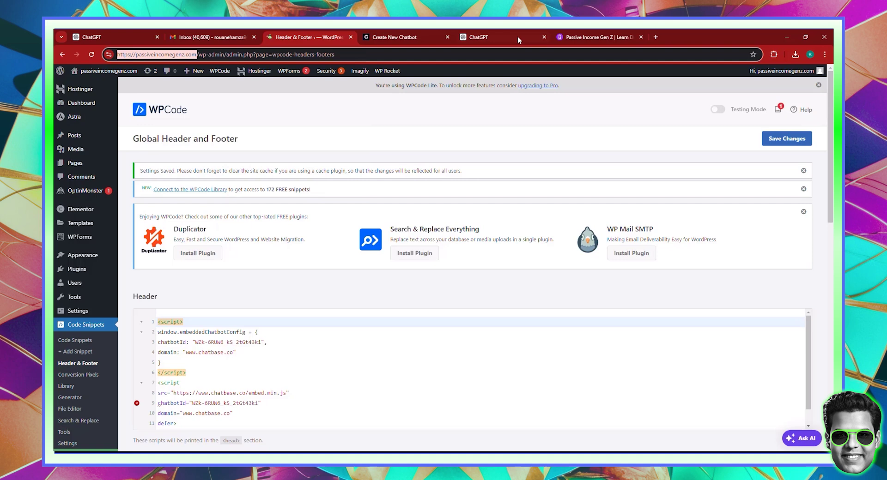
click(436, 37)
click(351, 190)
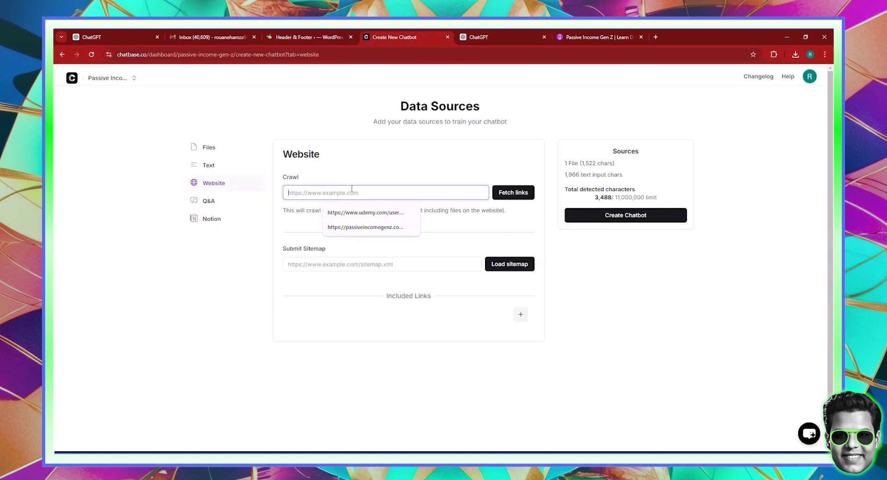
key(ctrl+v)
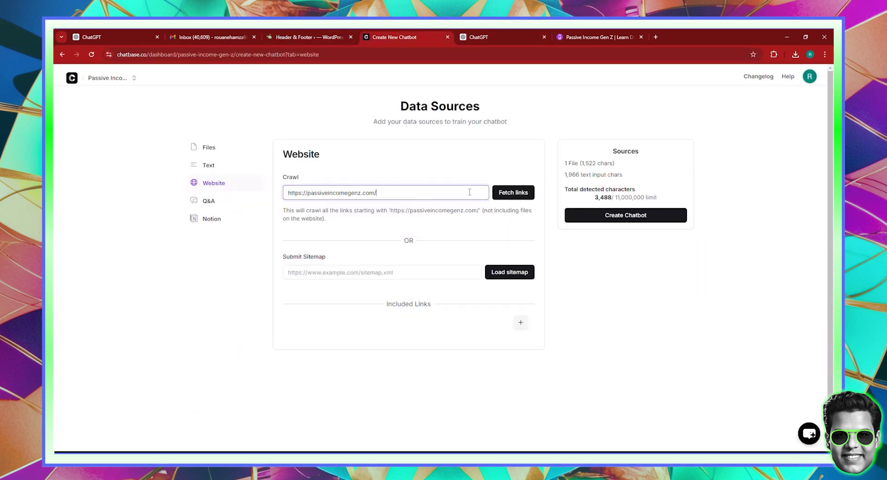
click(511, 192)
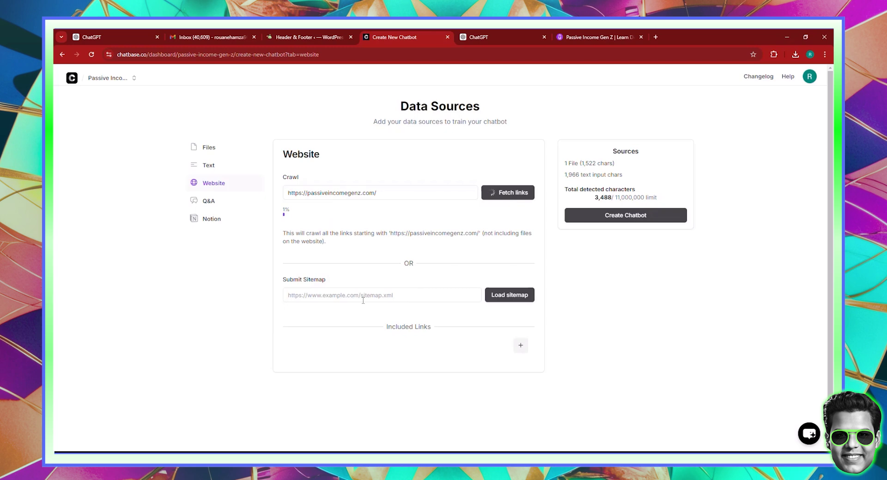
- Remove the exipure-official-us and cdn-cgi/l/email-protection pages from the included links
scroll(395, 394, down, 1)
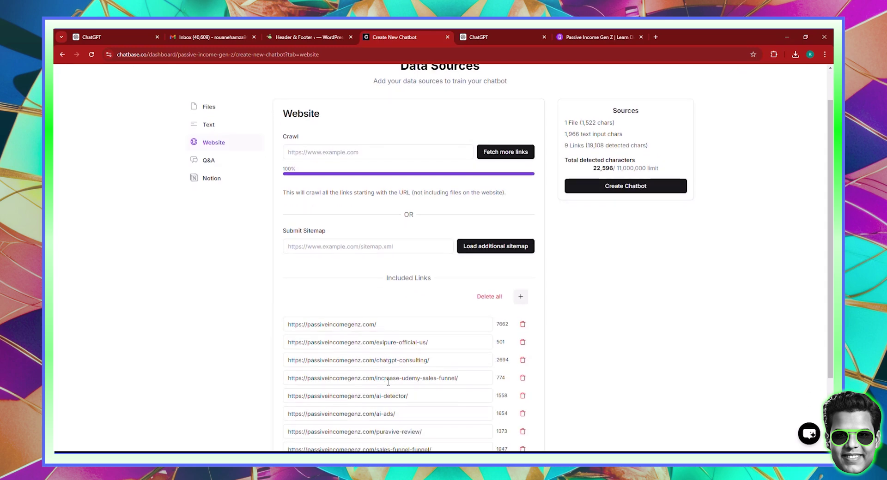
scroll(390, 377, up, 1)
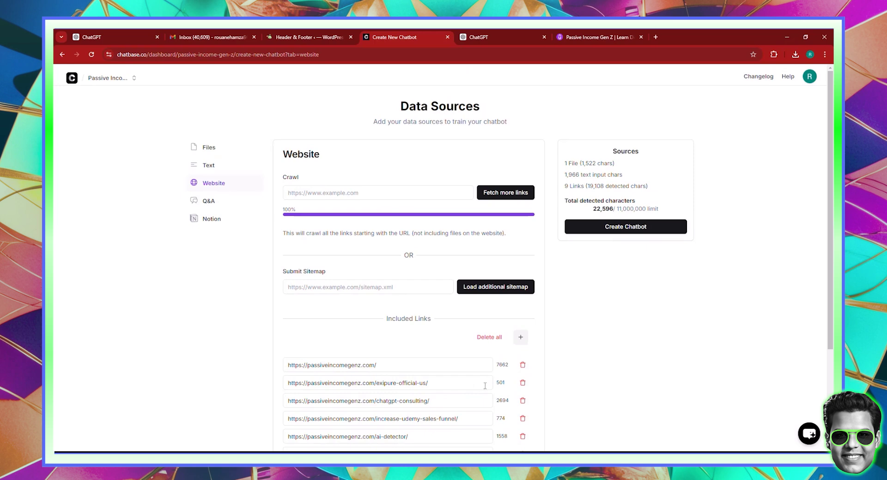
click(522, 386)
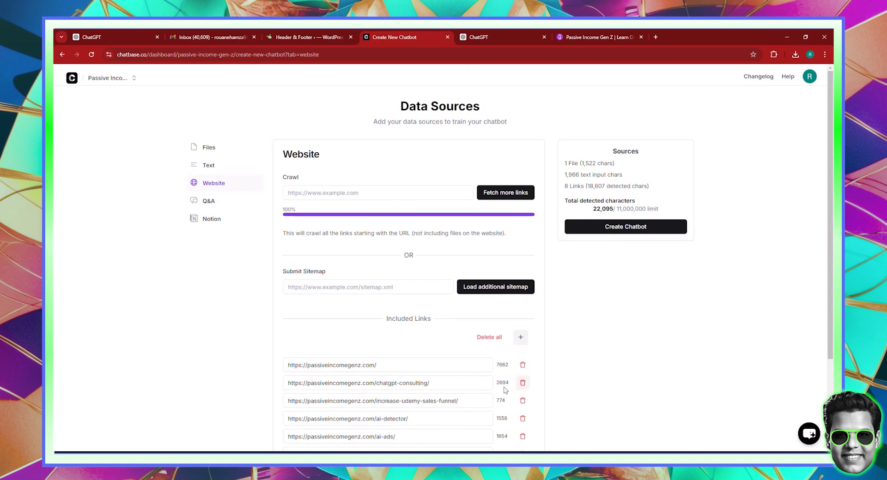
scroll(499, 393, down, 3)
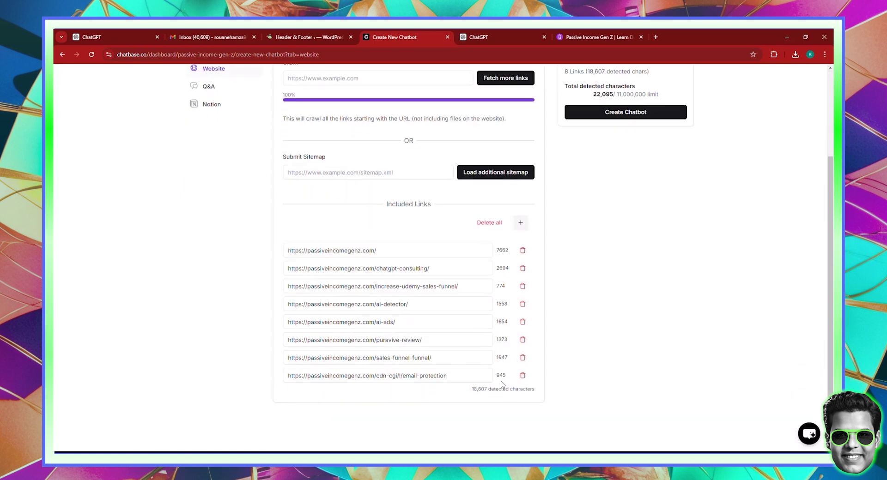
click(522, 375)
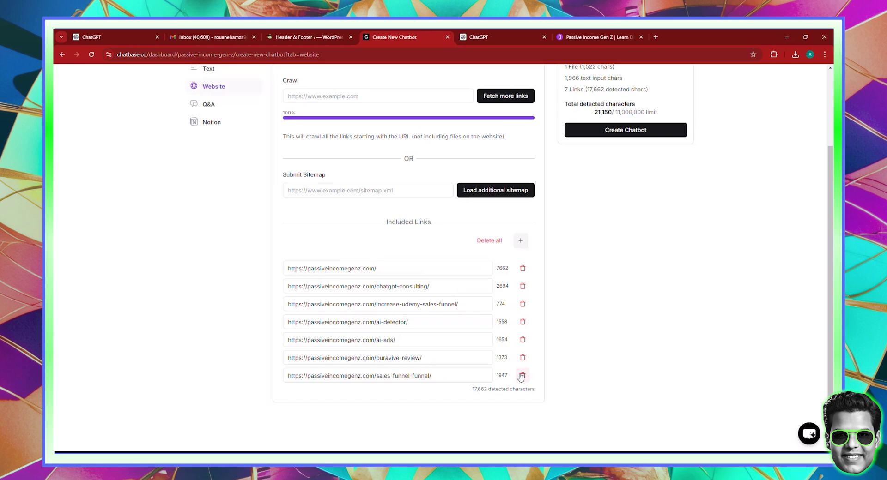
- Copy the address of the Udemy instructor profile page and fetch its links as an additional Chatbase website source
scroll(521, 377, up, 4)
click(598, 37)
click(160, 55)
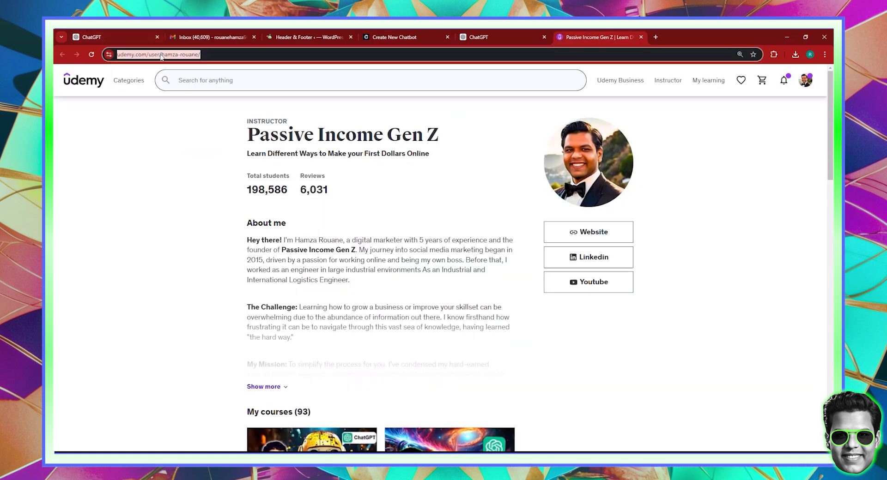
right_click(161, 54)
click(201, 131)
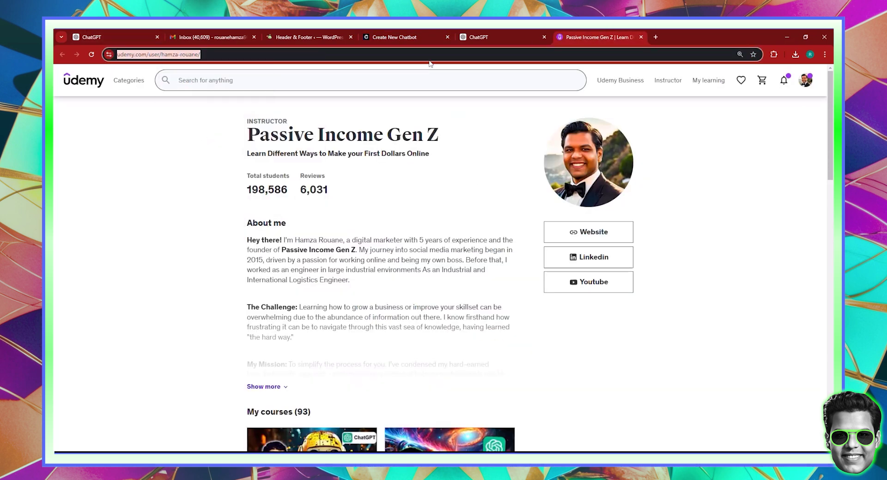
click(386, 33)
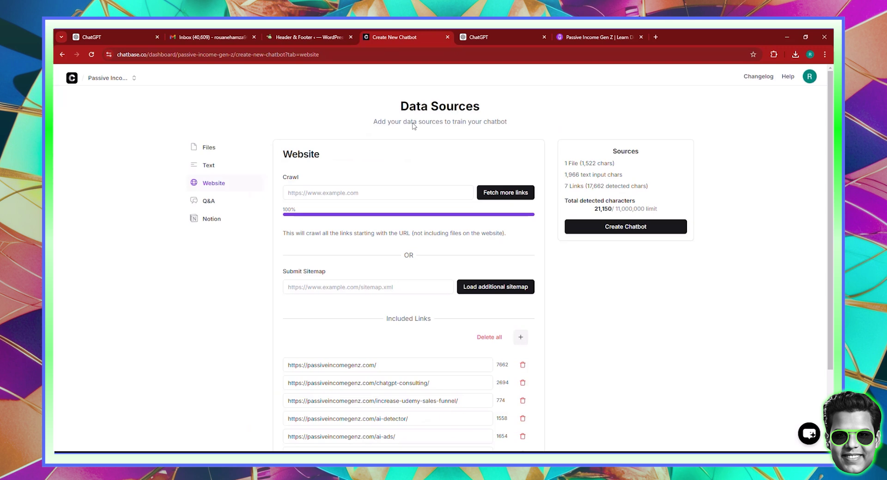
click(348, 192)
right_click(347, 188)
click(359, 266)
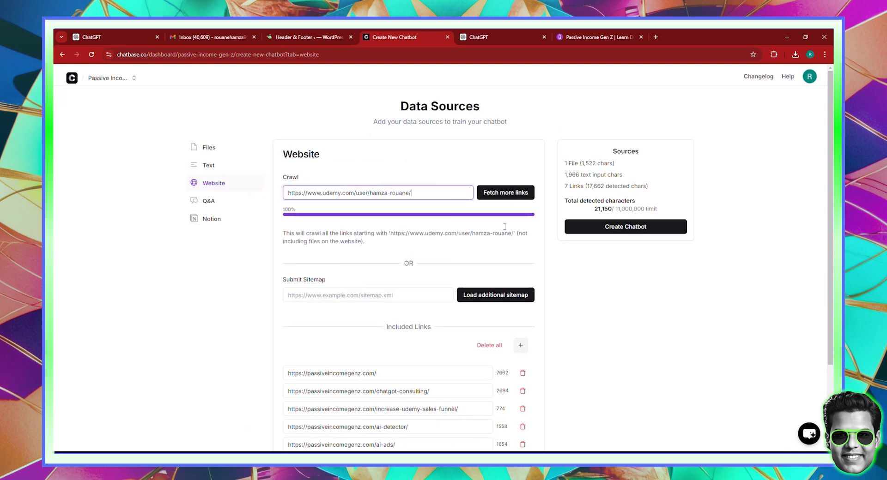
click(505, 193)
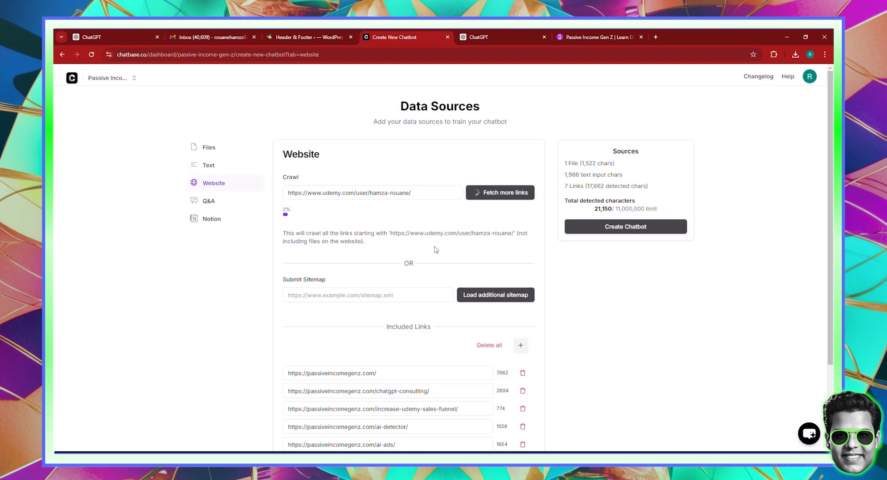
scroll(430, 336, down, 3)
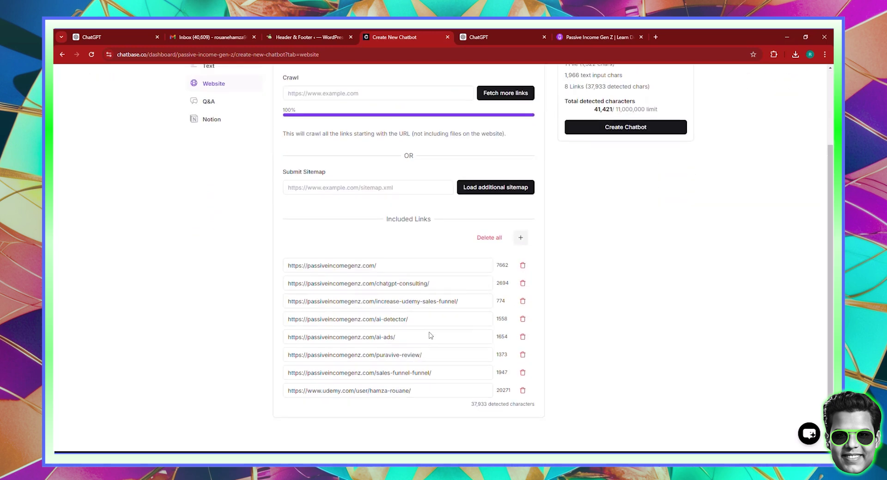
scroll(431, 336, up, 3)
scroll(430, 336, down, 3)
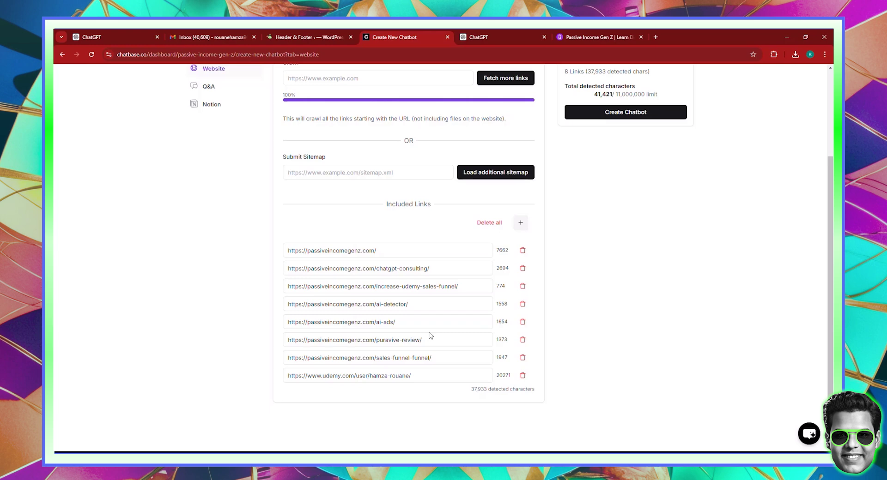
scroll(455, 314, up, 3)
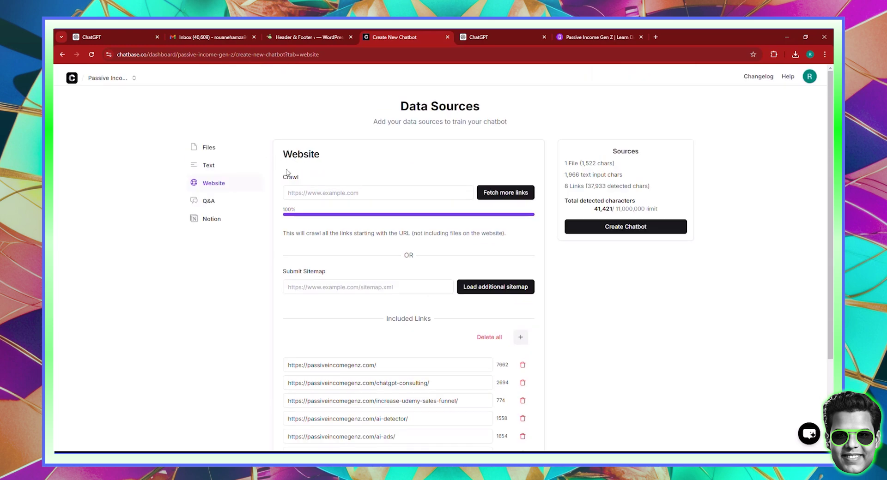
- Open the Chatbase Q&A source and ask ChatGPT for a simple q/a on what most people would ask regarding the courses and passive income gen z
click(226, 206)
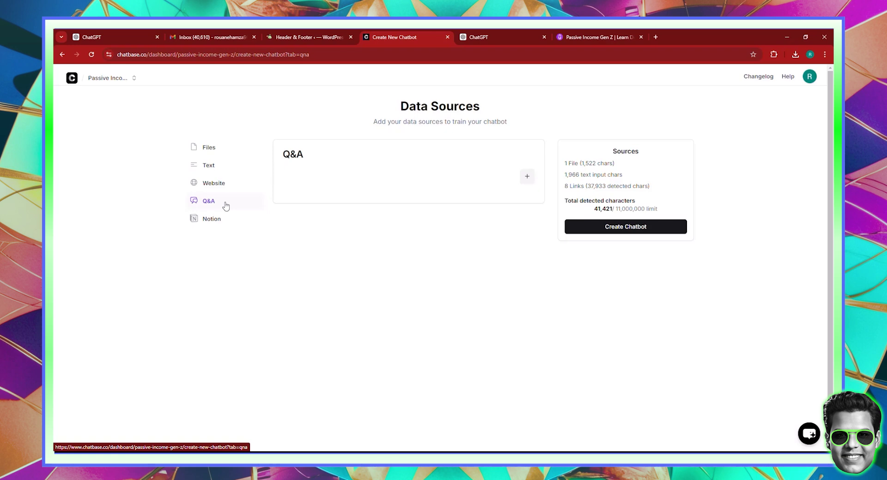
click(476, 36)
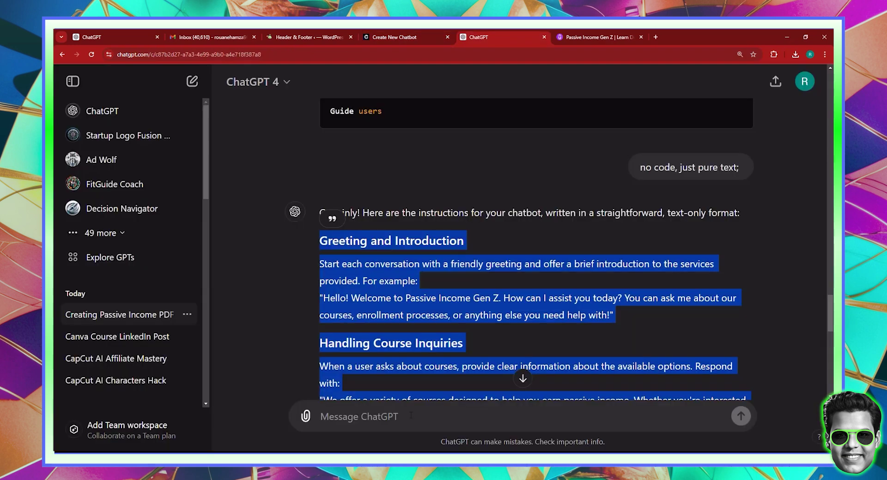
click(396, 430)
text(provide me w)
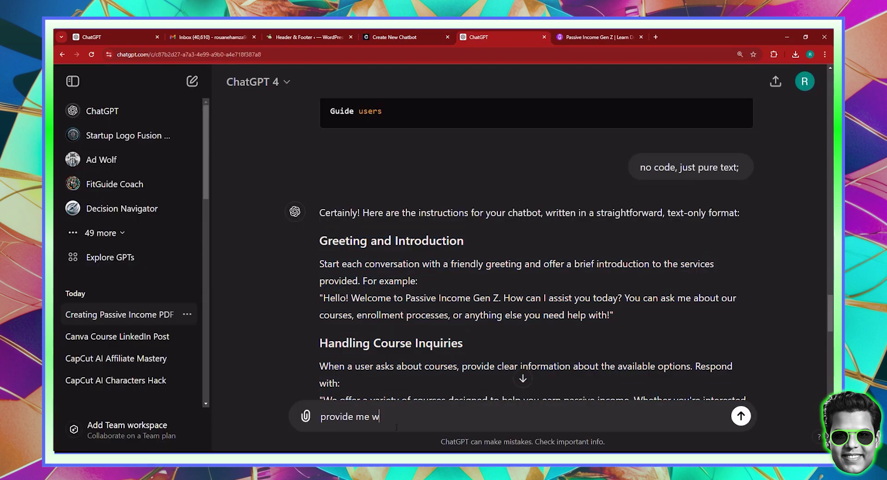
text(ith a simple q/a that a)
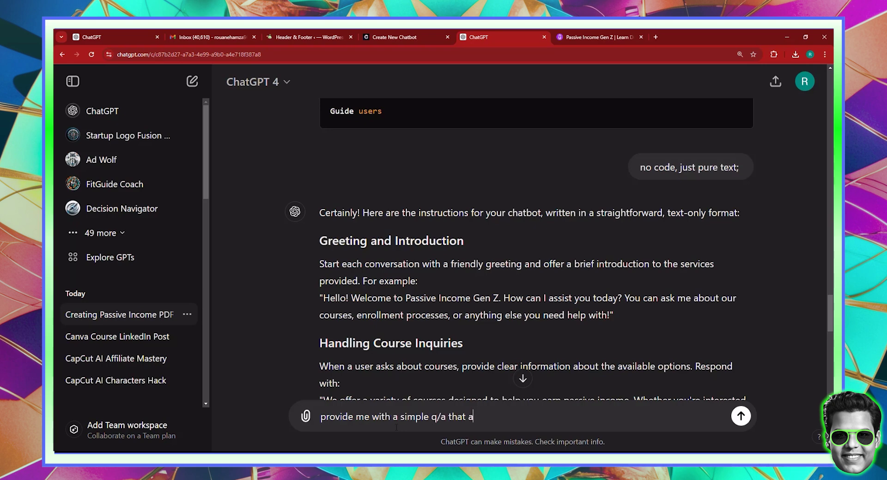
text(asks and answers questions.  r)
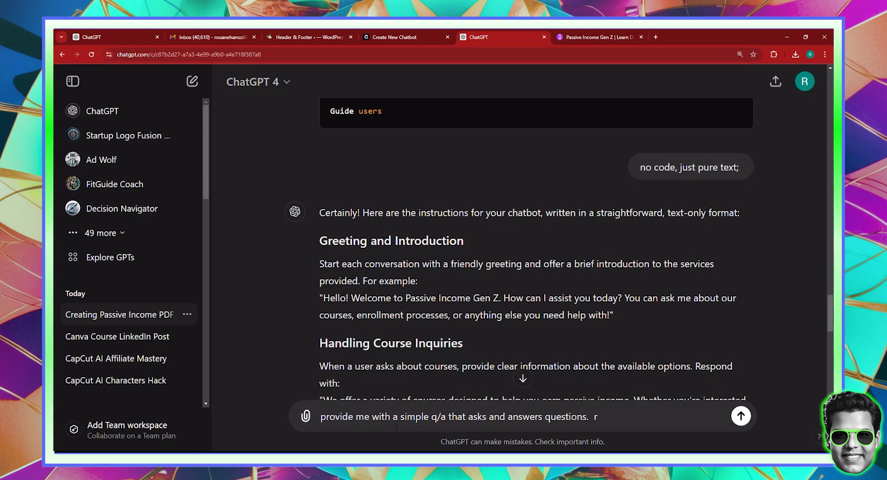
key(BackSpace)
text(Regarding what most people wo)
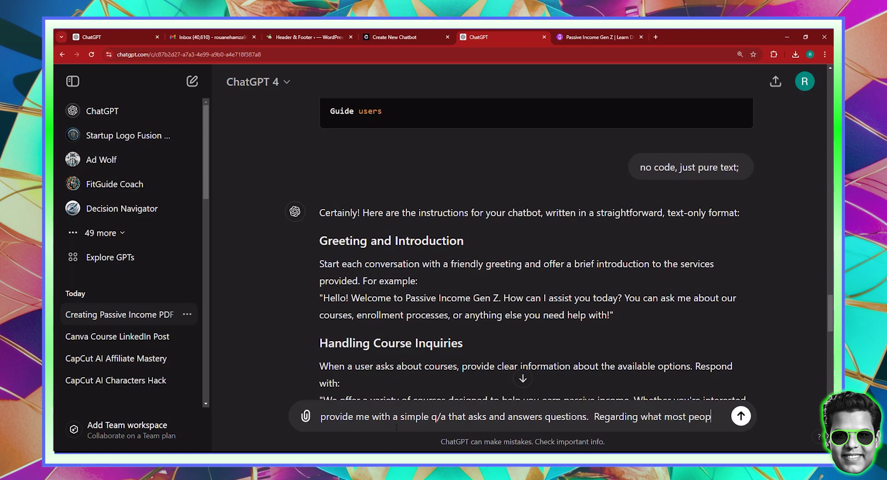
text(uld a)
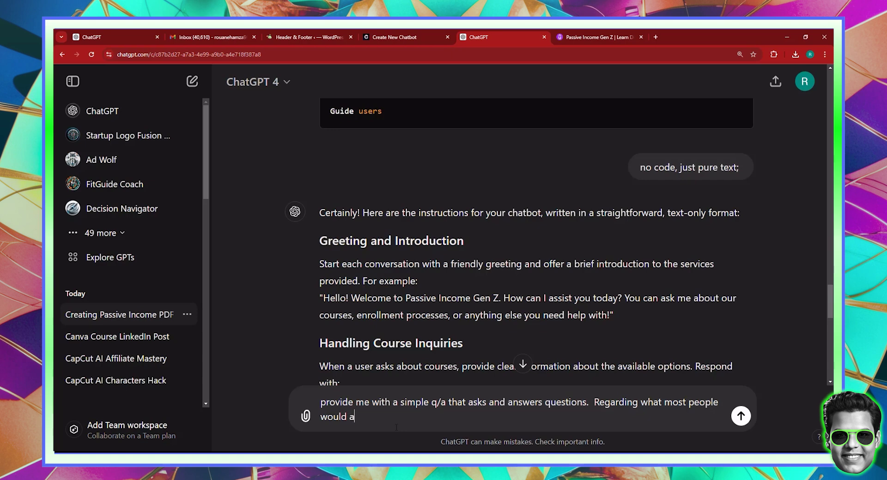
text(sk regarding the courses )
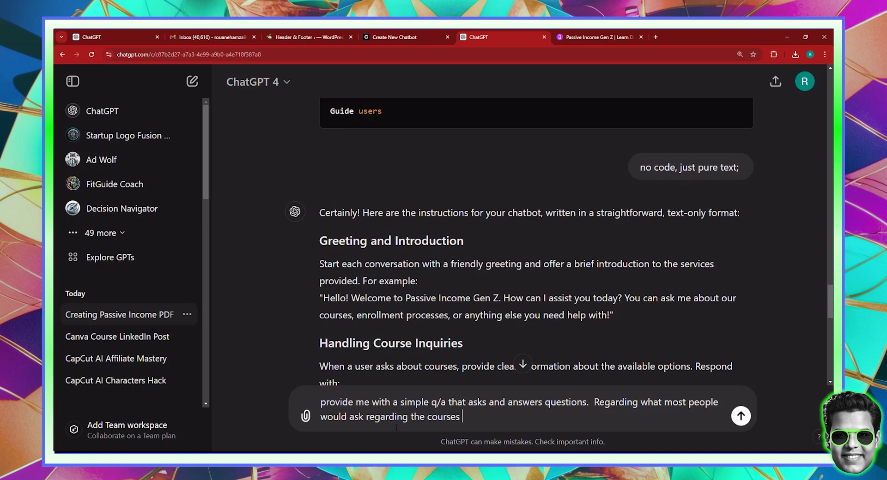
text(and passive )
text(income g)
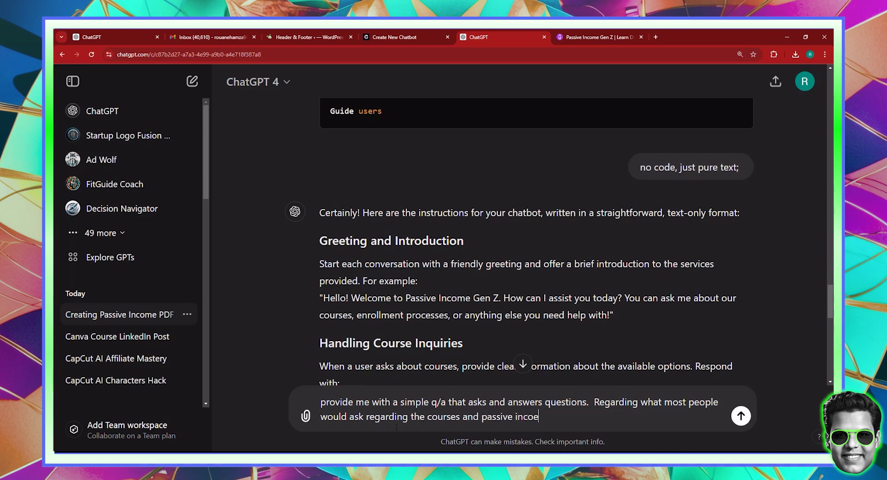
text(en z.)
key(Return)
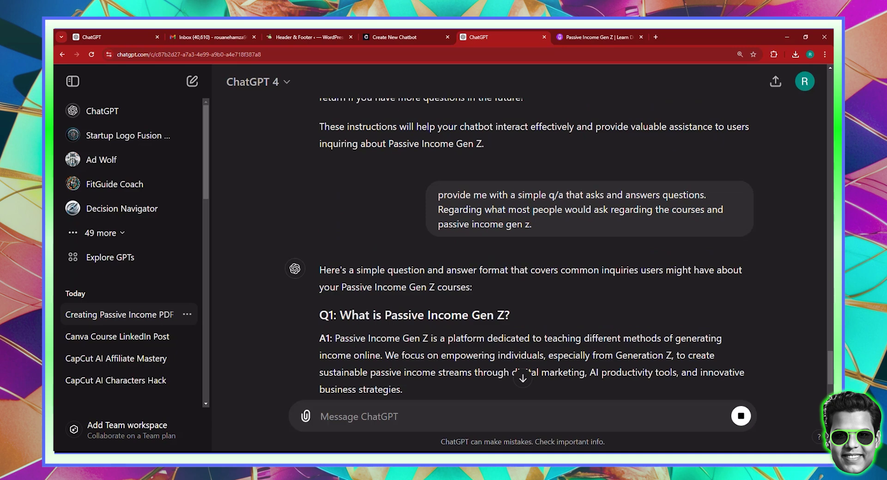
drag(341, 315, 503, 315)
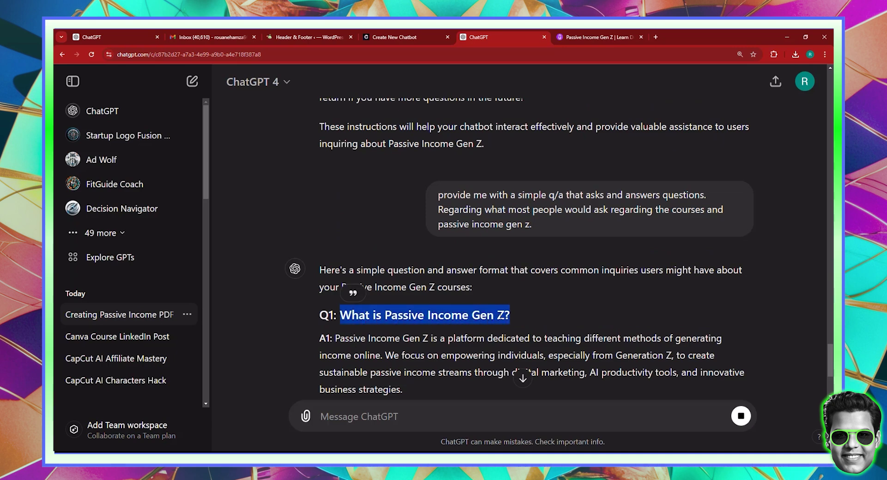
right_click(502, 316)
click(516, 329)
- Add a Q&A entry in Chatbase with ChatGPT's question "Do I receive a certificate after completing a course?"
scroll(408, 194, down, 8)
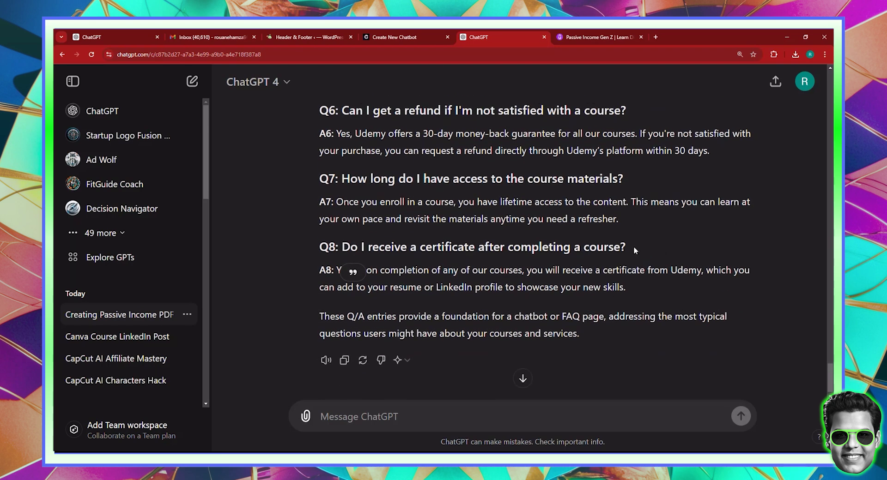
drag(628, 247, 342, 248)
right_click(356, 248)
click(379, 257)
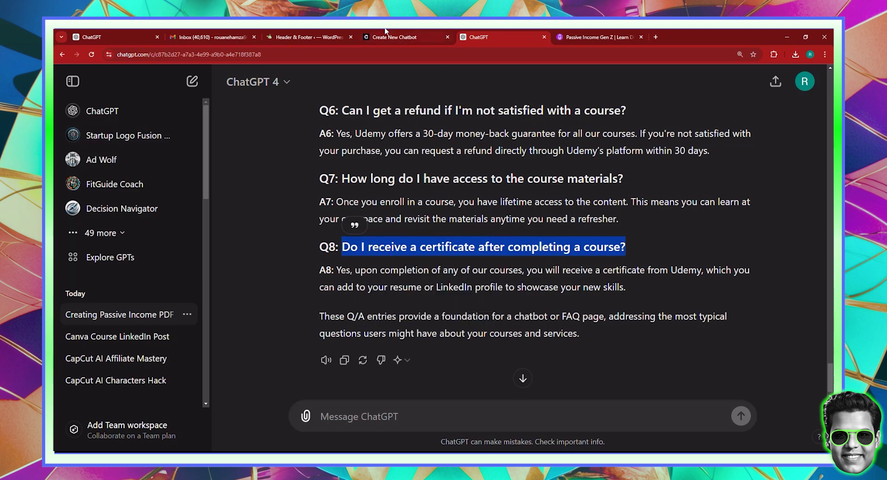
click(430, 33)
click(528, 174)
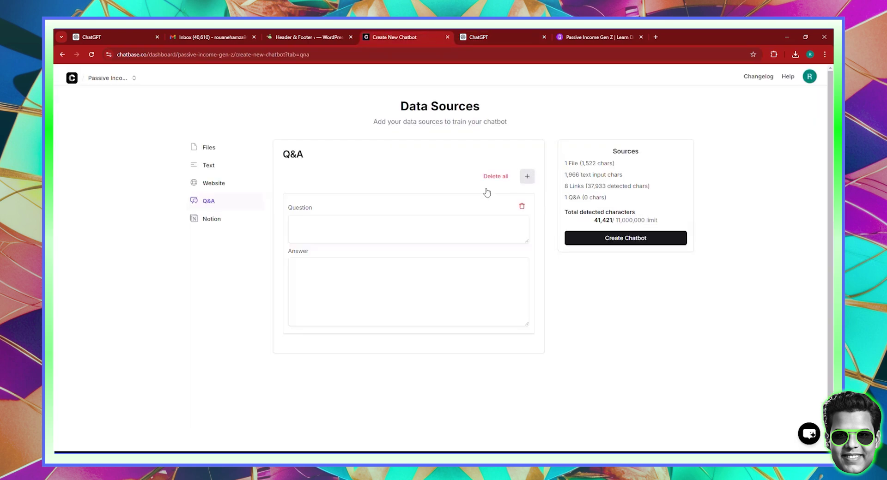
right_click(345, 231)
click(359, 311)
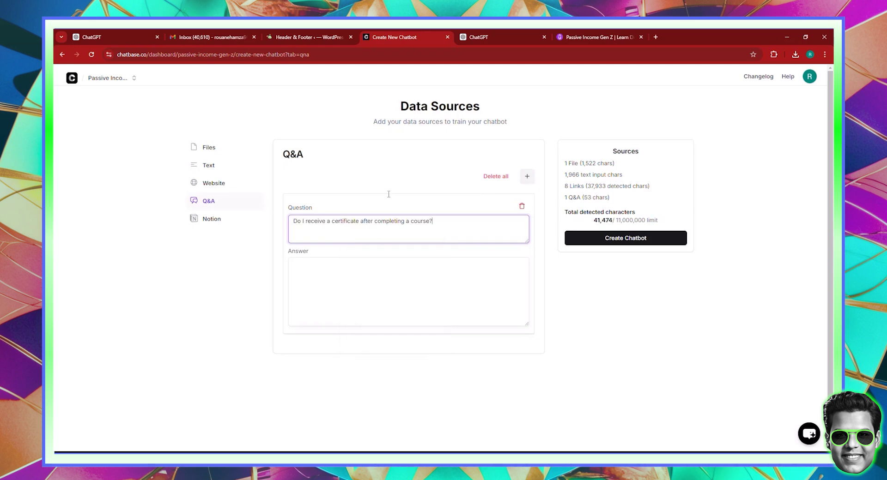
- Copy ChatGPT's A8 text about receiving a certificate from Udemy into the answer of the Chatbase certificate entry
click(462, 37)
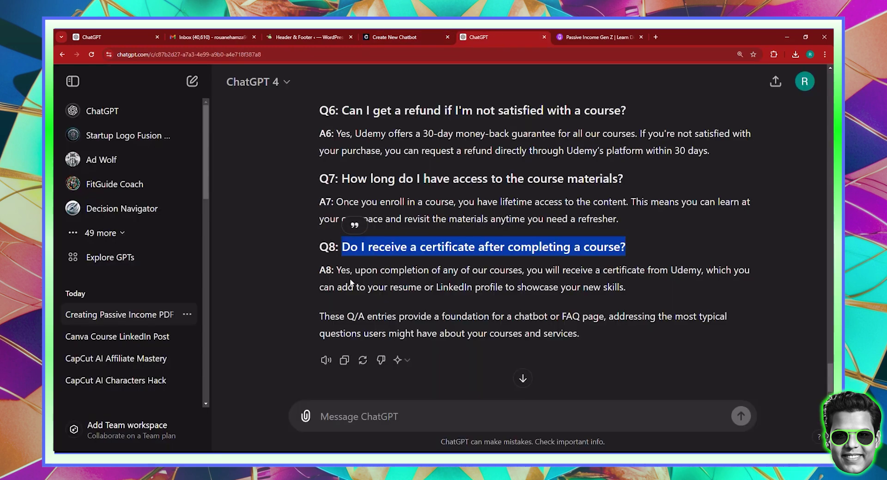
drag(337, 270, 626, 287)
right_click(611, 288)
click(647, 299)
click(416, 37)
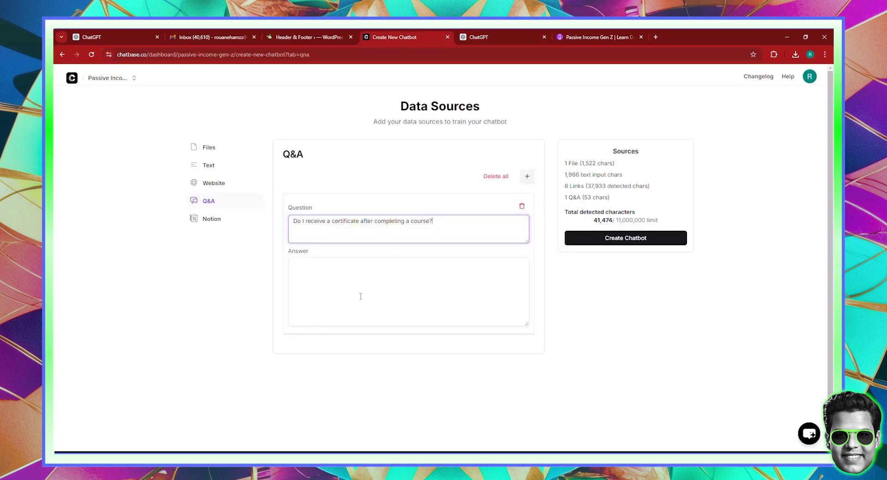
right_click(340, 279)
click(366, 193)
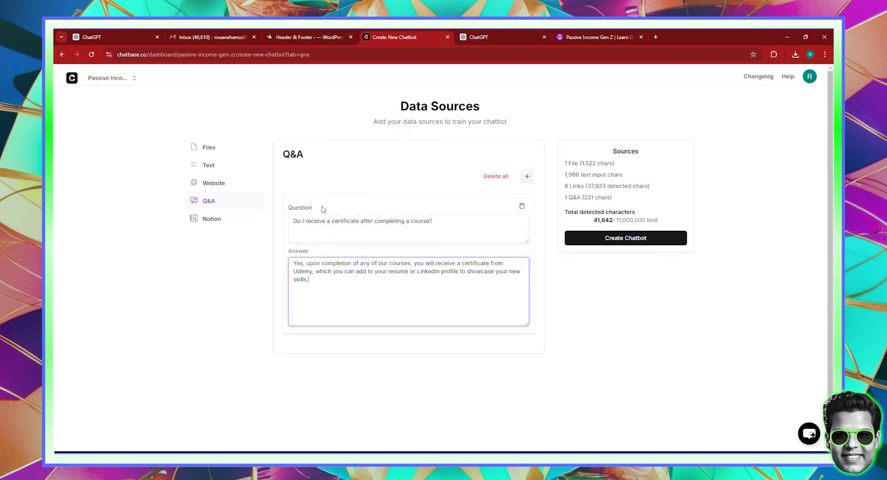
- Add a second Q&A entry in Chatbase with ChatGPT's question "How long do I have access to the course materials?"
click(527, 176)
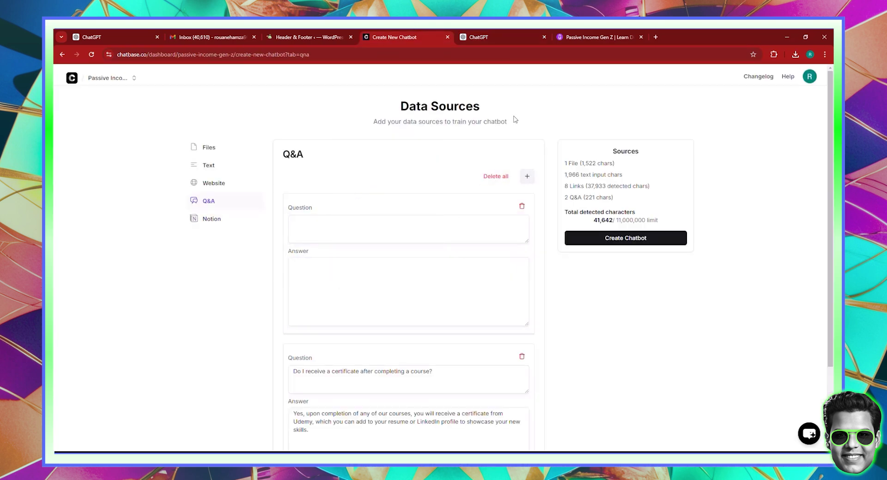
click(500, 31)
scroll(619, 229, up, 1)
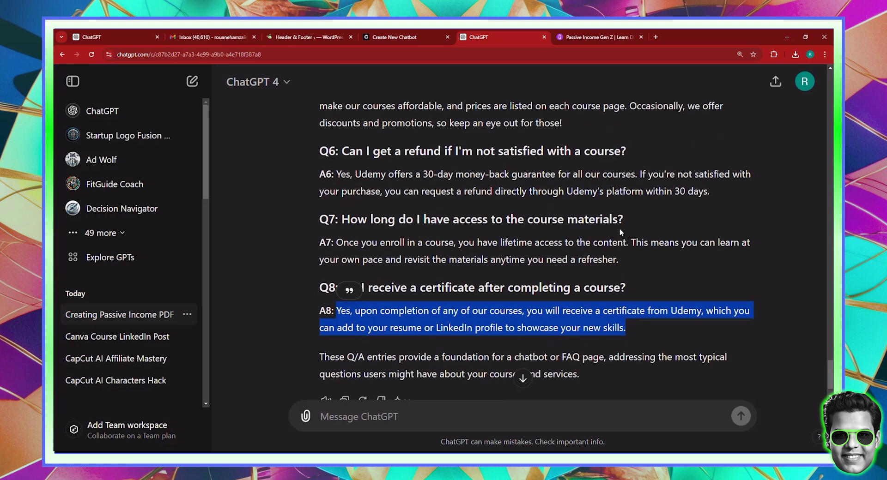
drag(622, 221, 342, 221)
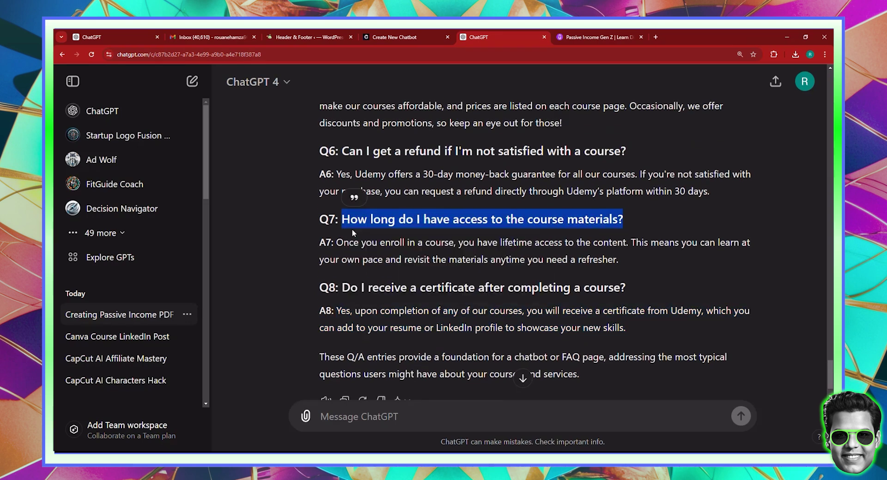
click(367, 32)
right_click(365, 211)
right_click(359, 231)
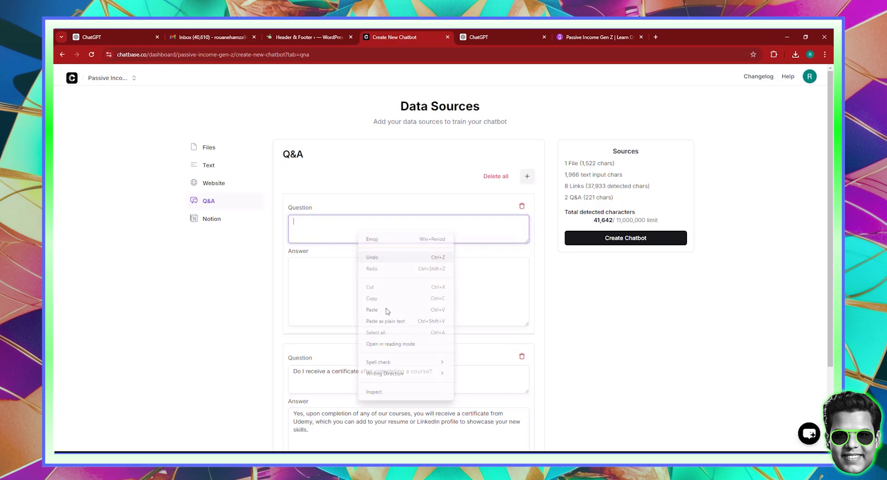
click(379, 321)
- Copy ChatGPT's A7 text about lifetime access into the answer of the course materials entry and add another blank Q&A entry
click(470, 31)
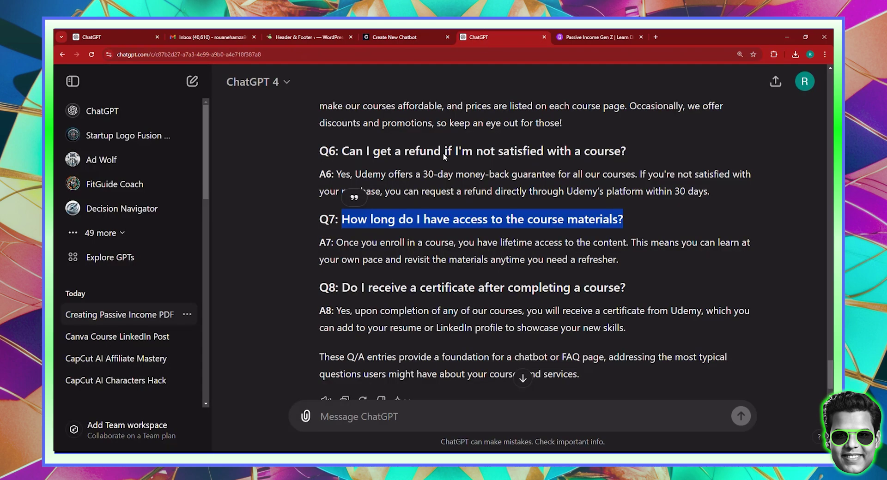
click(349, 243)
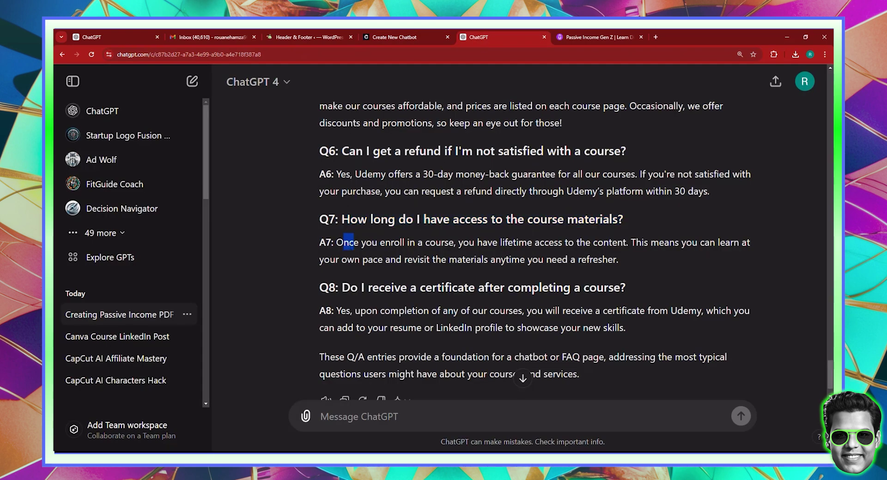
drag(336, 242, 621, 254)
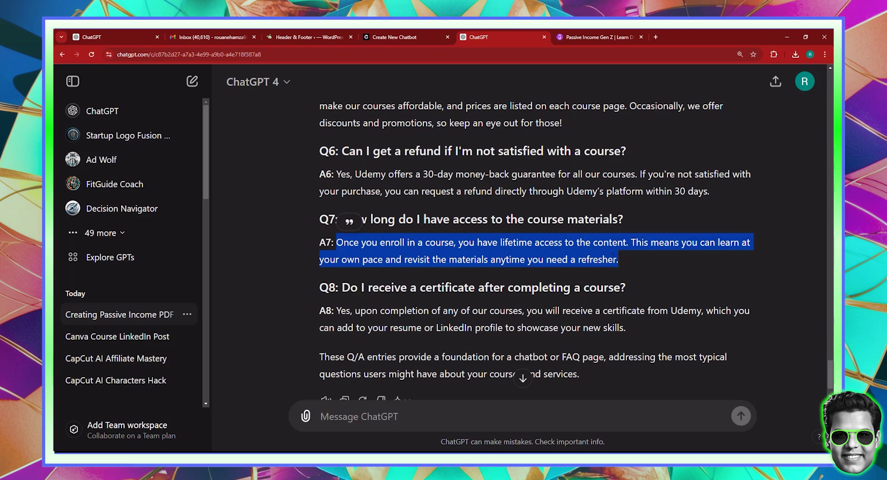
click(391, 32)
right_click(308, 268)
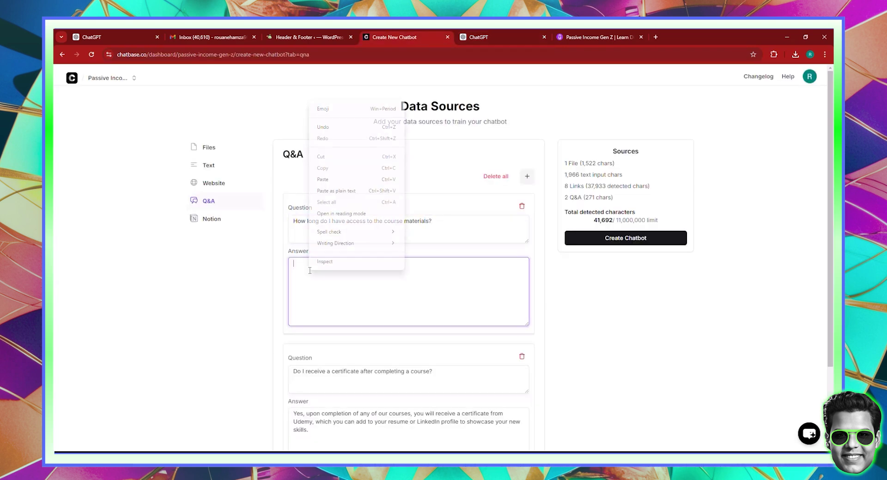
click(330, 180)
click(521, 180)
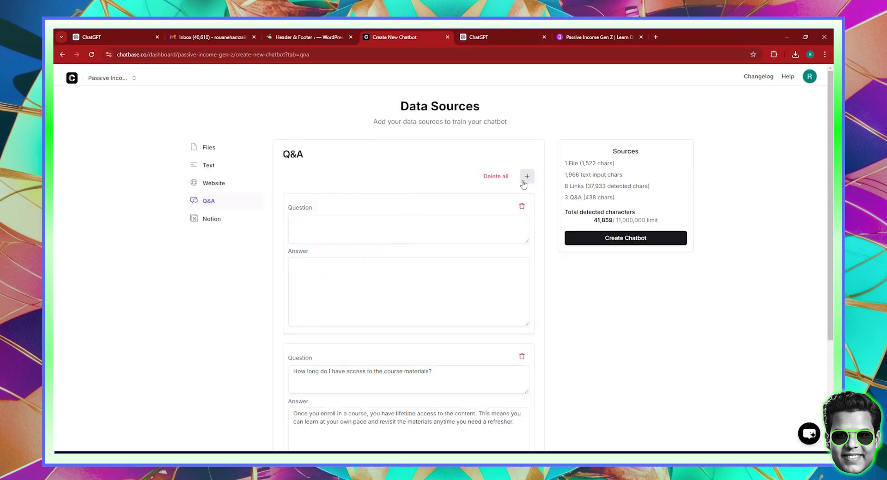
- Copy ChatGPT's question "Can I get a refund if I'm not satisfied with a course?" into the blank Chatbase Q&A entry
click(504, 37)
scroll(440, 227, up, 2)
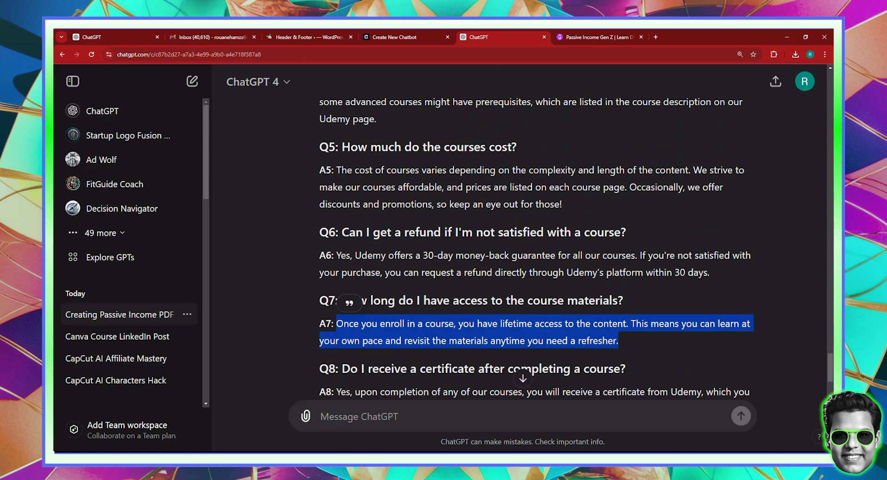
drag(342, 233, 626, 232)
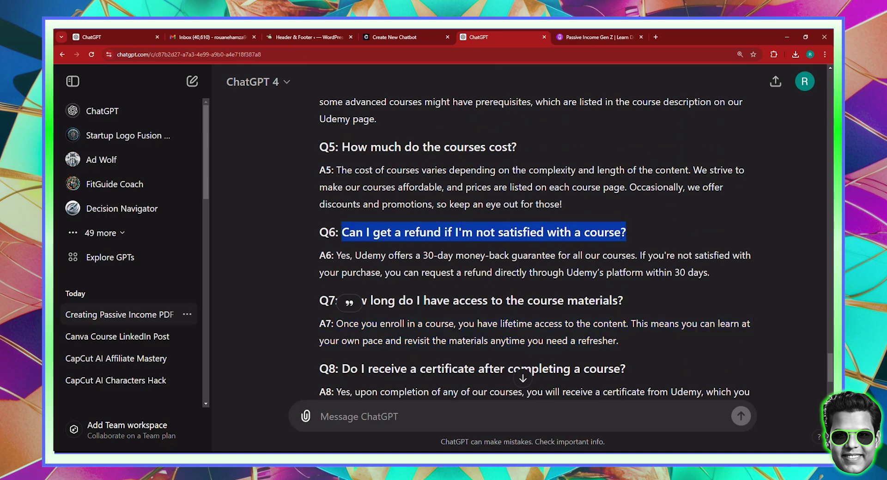
right_click(612, 233)
click(624, 241)
click(402, 37)
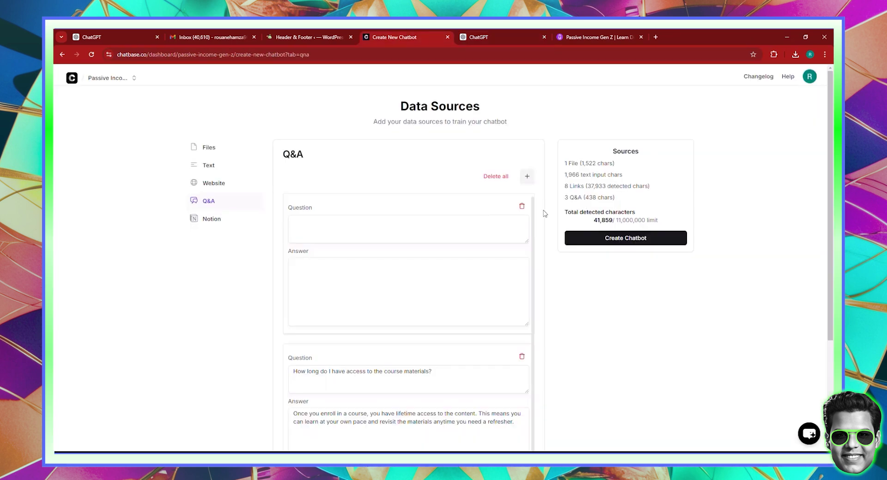
right_click(347, 230)
click(378, 306)
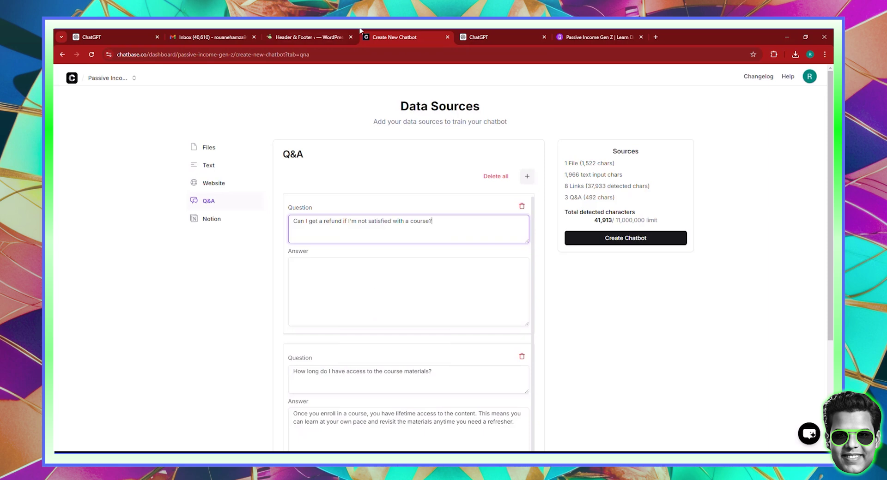
- Copy ChatGPT's A6 text about Udemy's 30-day money-back guarantee into the Chatbase refund answer and add another blank Q&A entry
click(469, 34)
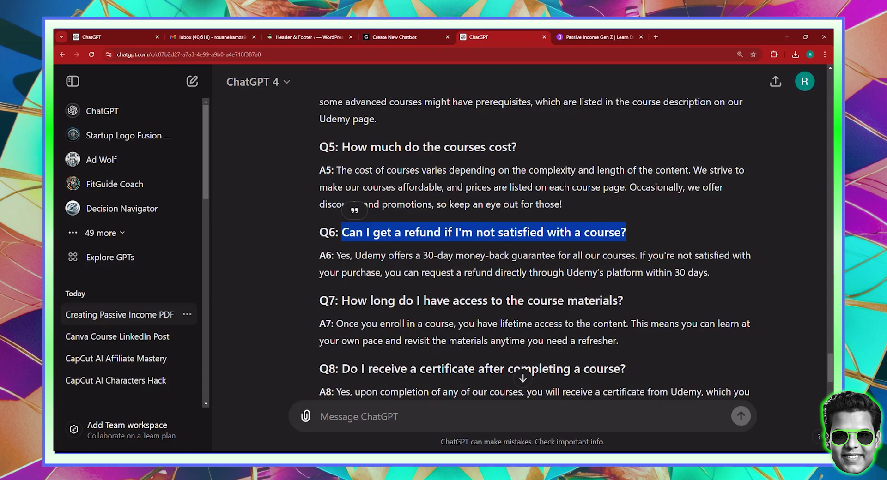
drag(336, 256, 711, 274)
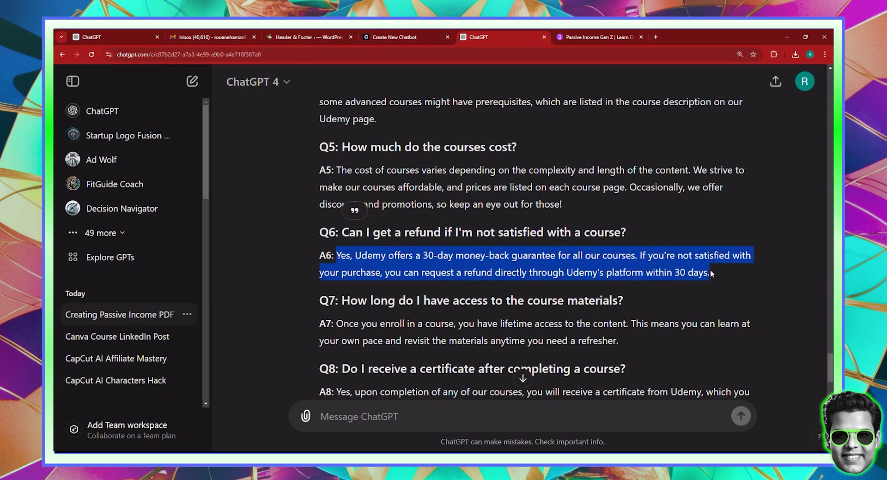
right_click(709, 274)
click(679, 276)
click(401, 37)
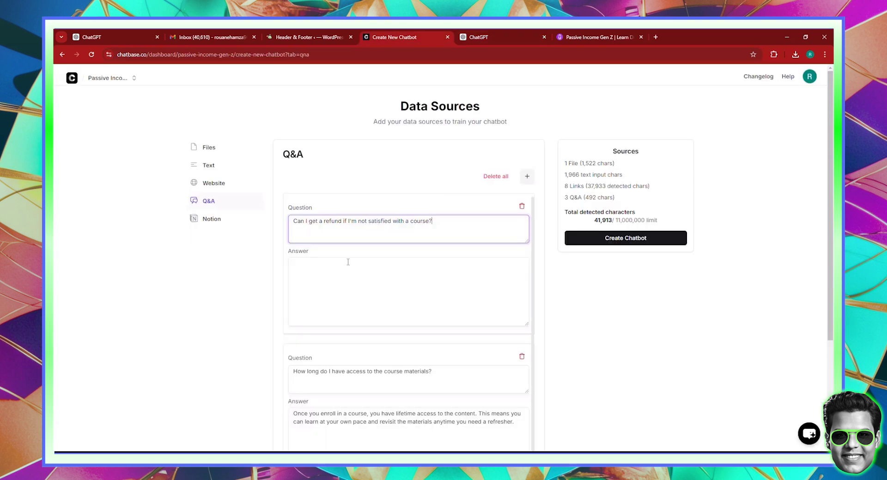
right_click(324, 279)
click(367, 191)
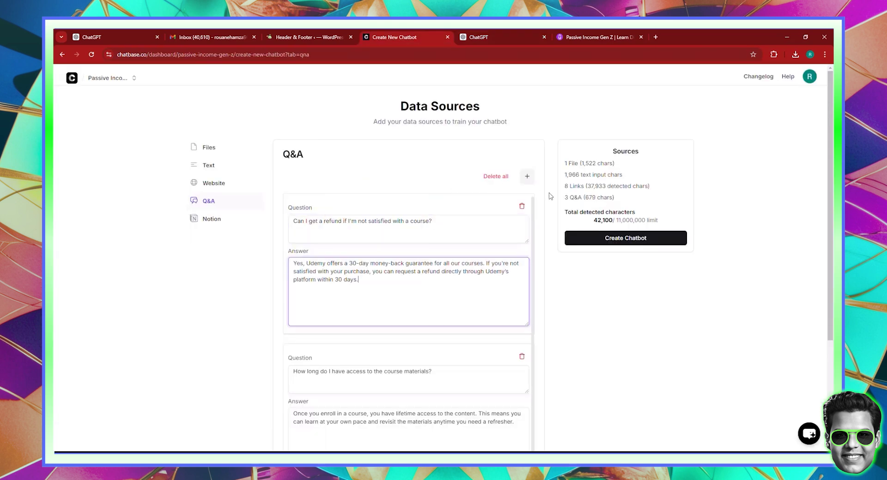
click(528, 178)
- Copy ChatGPT's question "How much do the courses cost?" into the new blank Chatbase Q&A entry
click(490, 37)
scroll(357, 211, up, 2)
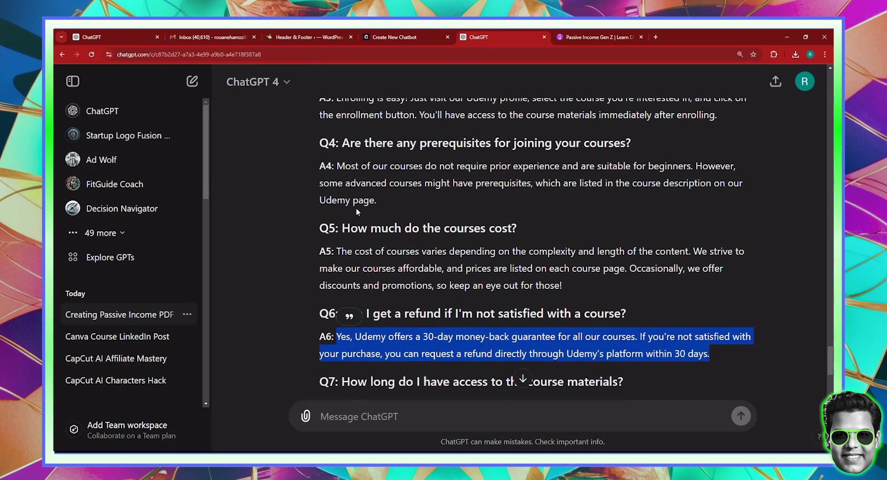
drag(342, 228, 516, 228)
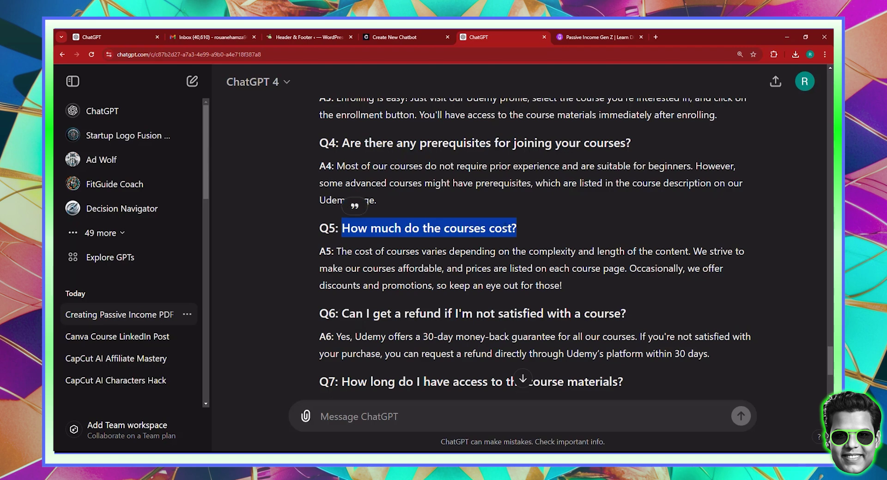
right_click(513, 233)
click(513, 234)
click(407, 38)
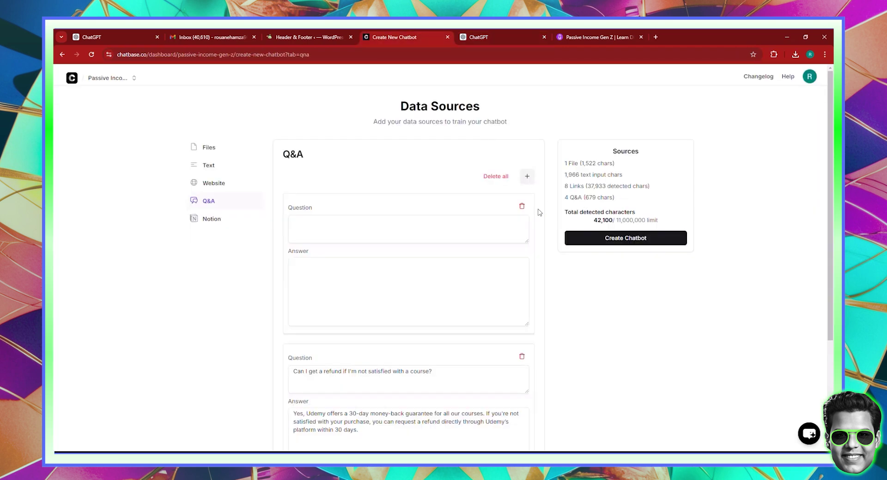
right_click(372, 236)
click(385, 315)
- Copy ChatGPT's A5 text about course prices and discounts into the answer of the Chatbase course cost entry
click(473, 37)
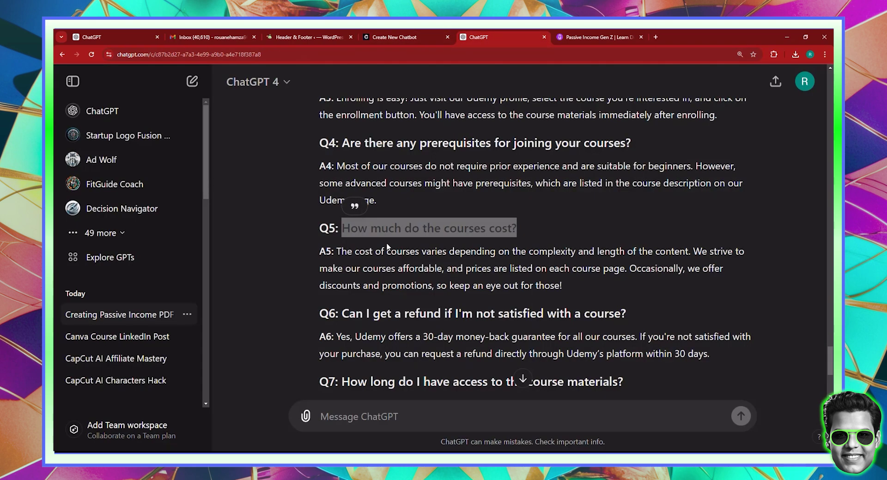
drag(337, 252, 562, 287)
right_click(559, 283)
click(570, 289)
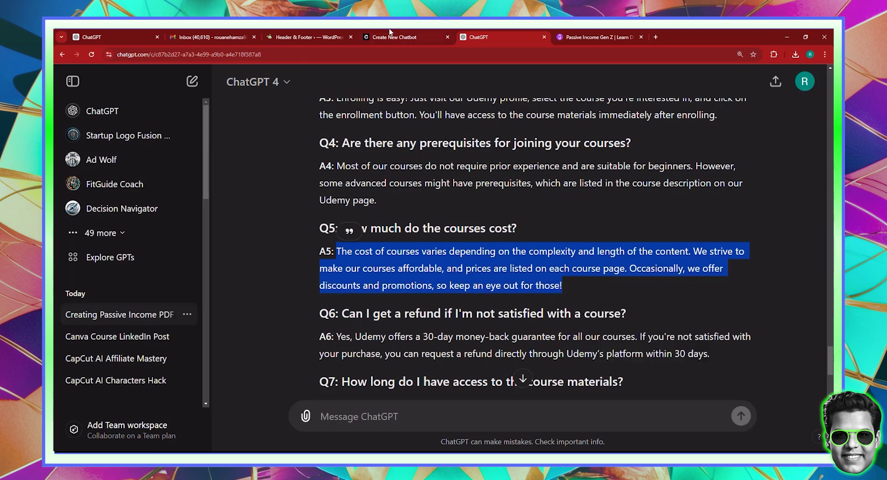
click(392, 36)
click(340, 281)
right_click(340, 281)
click(362, 199)
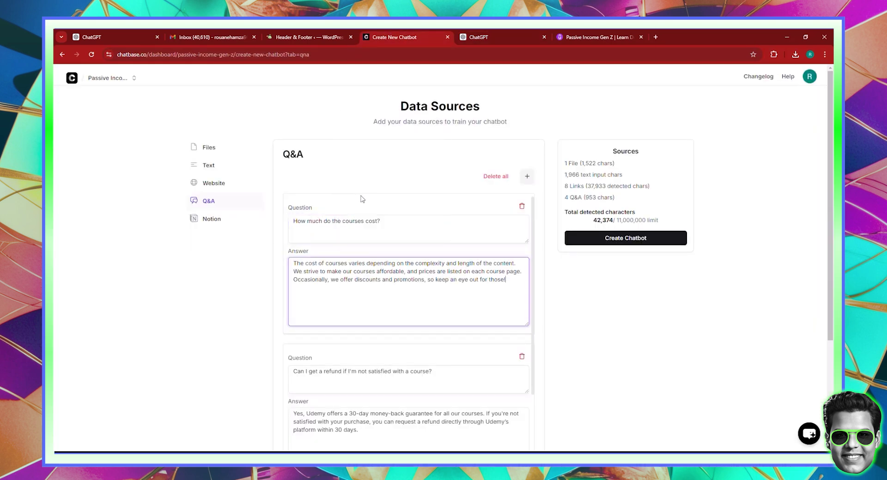
- Add a Q&A entry in Chatbase with ChatGPT's question "Are there any prerequisites for joining your courses?"
click(492, 33)
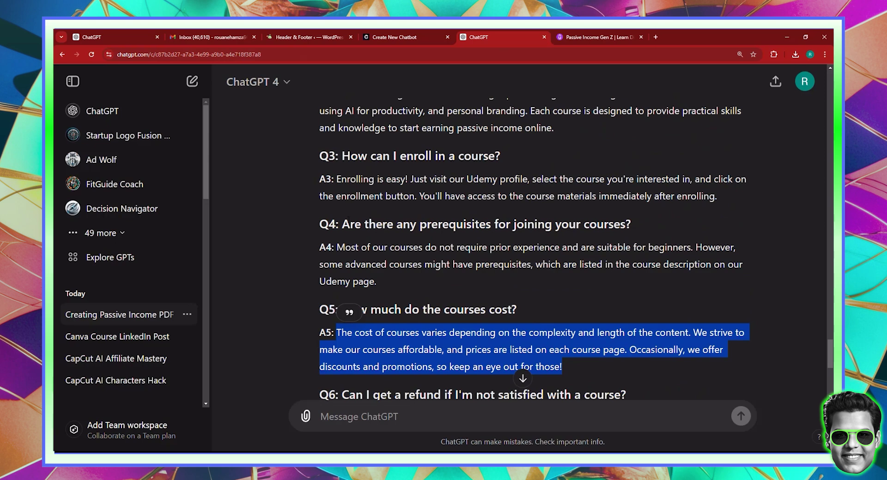
drag(341, 224, 631, 224)
right_click(619, 224)
click(640, 232)
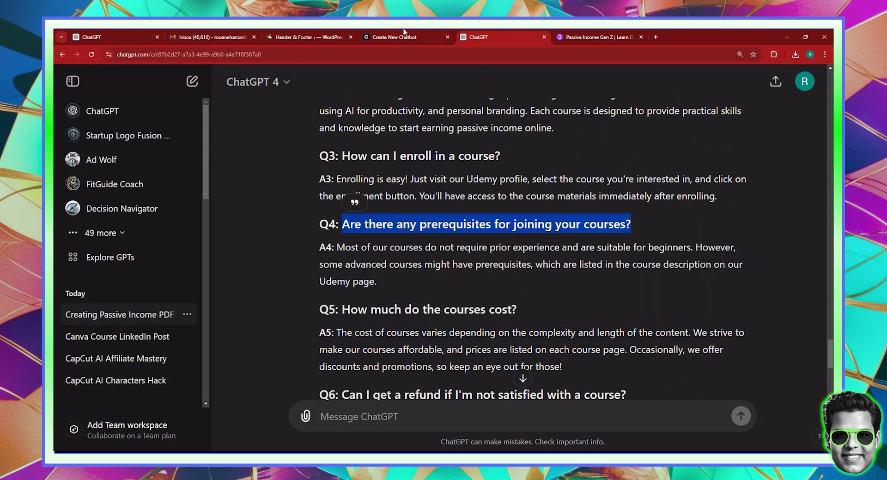
click(393, 37)
click(527, 176)
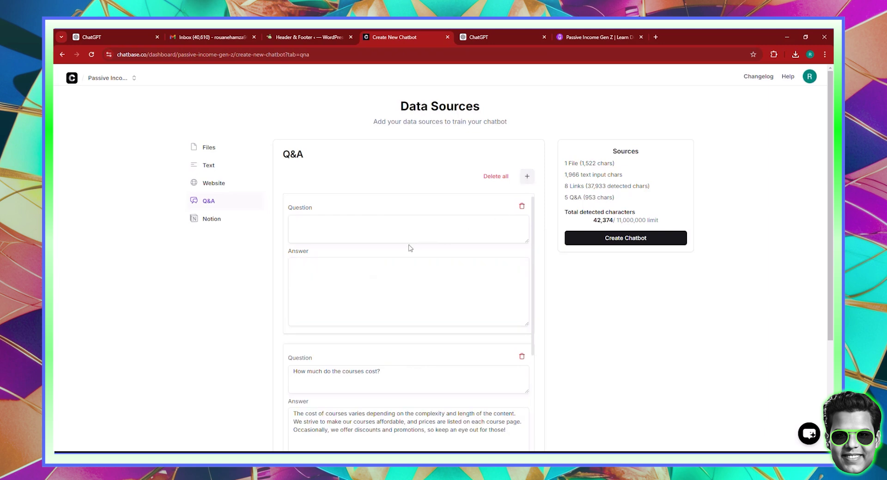
click(375, 231)
key(ctrl+v)
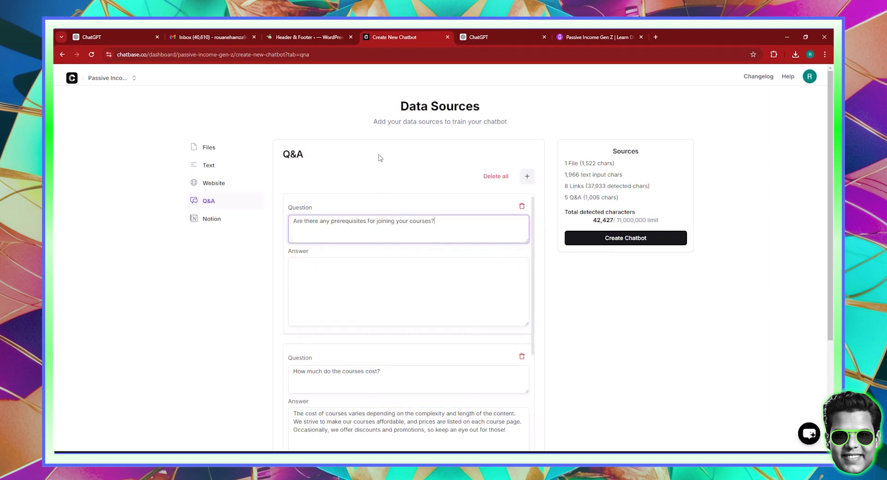
- Copy ChatGPT's A4 text about prior experience into the answer of the Chatbase prerequisites entry and add another blank Q&A entry
click(482, 37)
drag(336, 248, 380, 282)
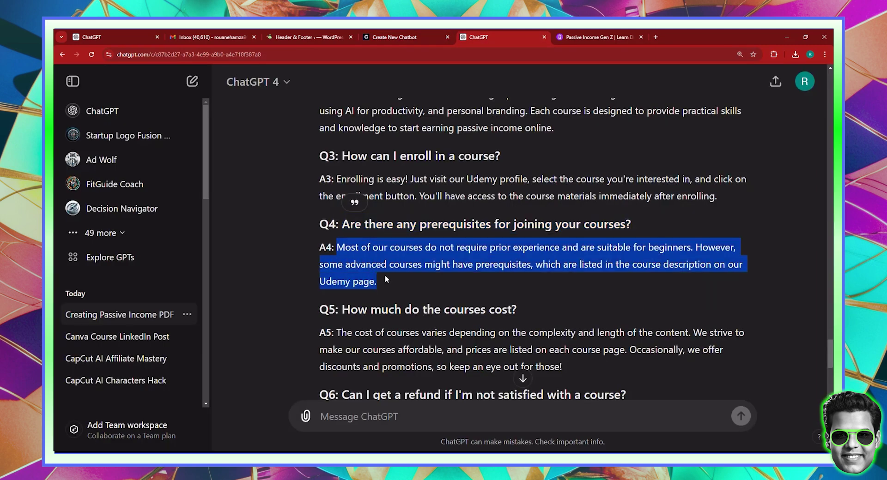
key(ctrl+c)
click(395, 37)
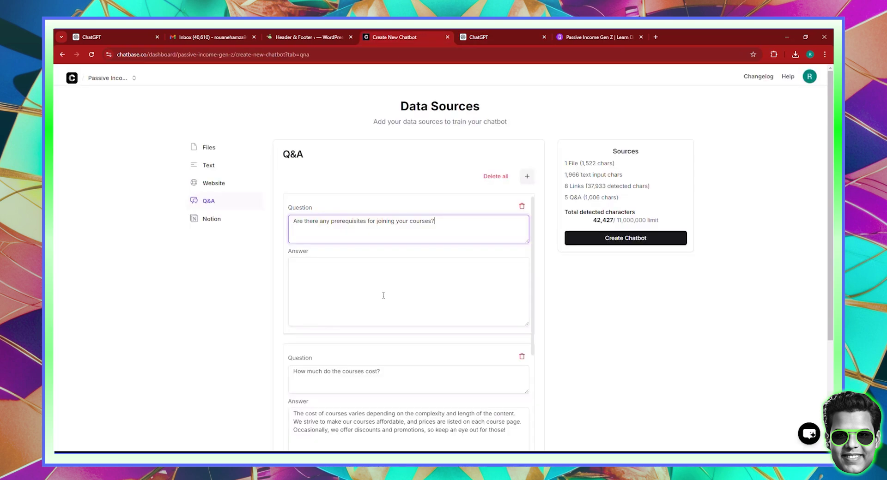
right_click(352, 279)
click(391, 193)
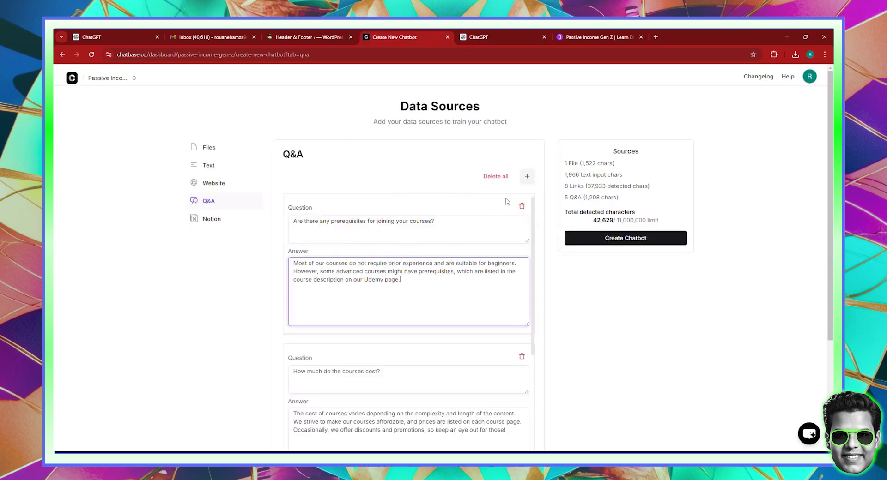
click(526, 176)
- Copy ChatGPT's question "How can I enroll in a course?" into a blank Chatbase Q&A entry, keeping only one new entry
click(480, 37)
scroll(532, 254, up, 1)
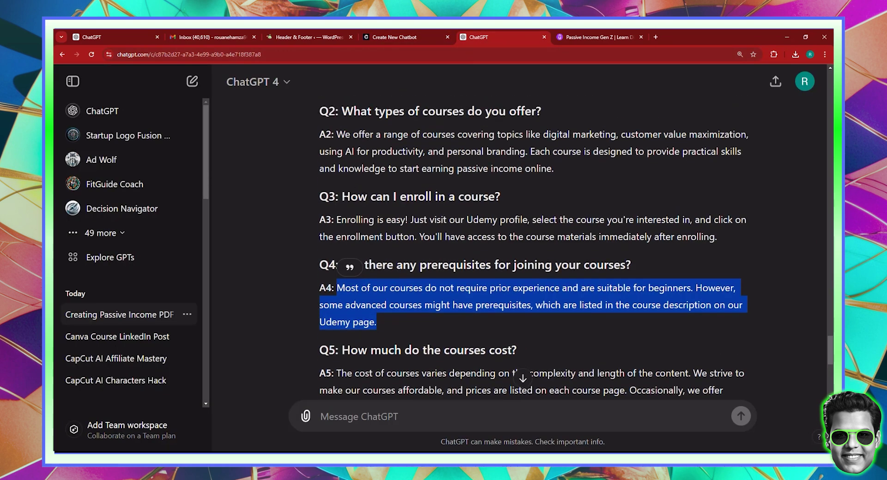
drag(342, 197, 510, 202)
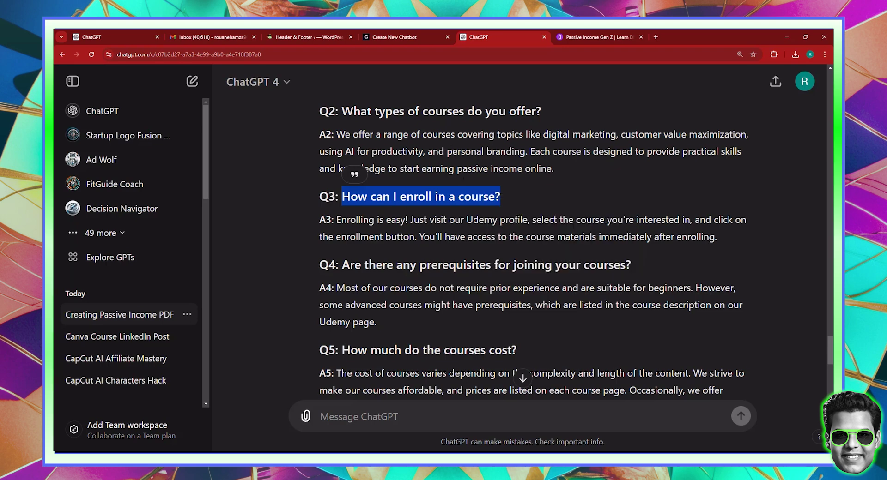
click(405, 37)
click(527, 176)
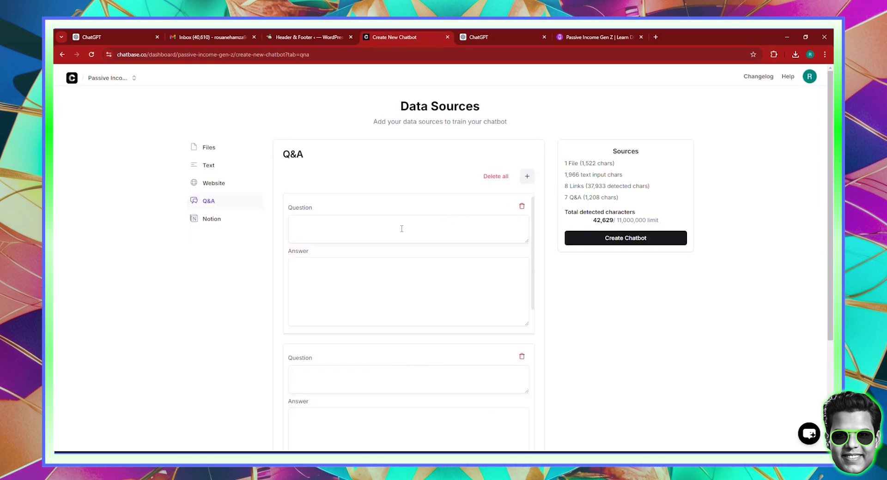
click(522, 206)
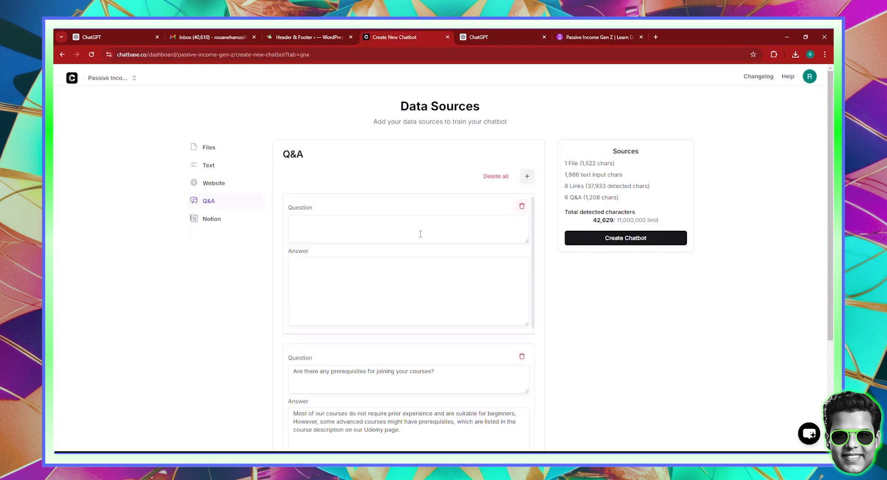
right_click(348, 227)
click(376, 305)
- Copy ChatGPT's A3 text about enrolling through the Udemy profile into the Chatbase enrollment answer and add another blank Q&A entry
click(371, 296)
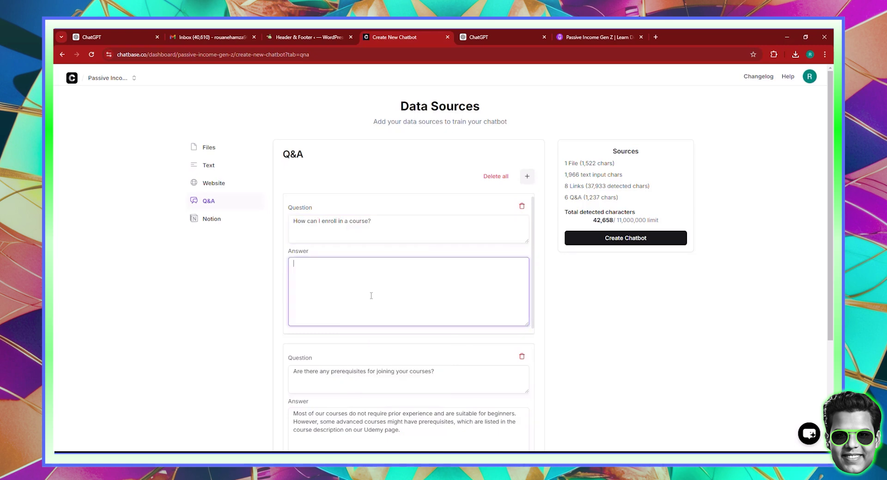
click(478, 37)
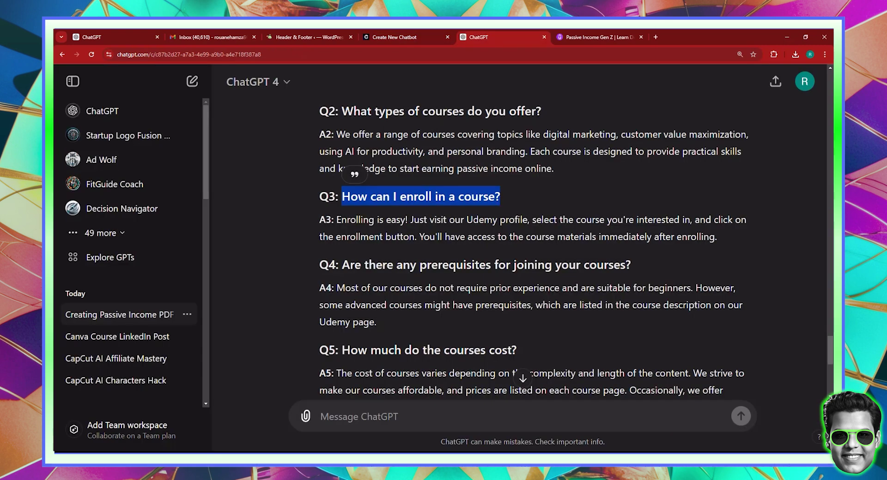
drag(336, 220, 715, 237)
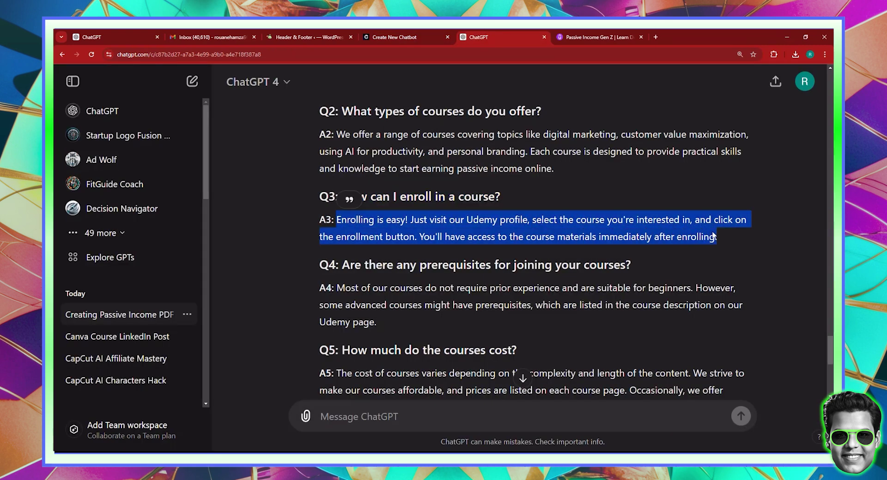
right_click(715, 237)
click(655, 240)
click(390, 37)
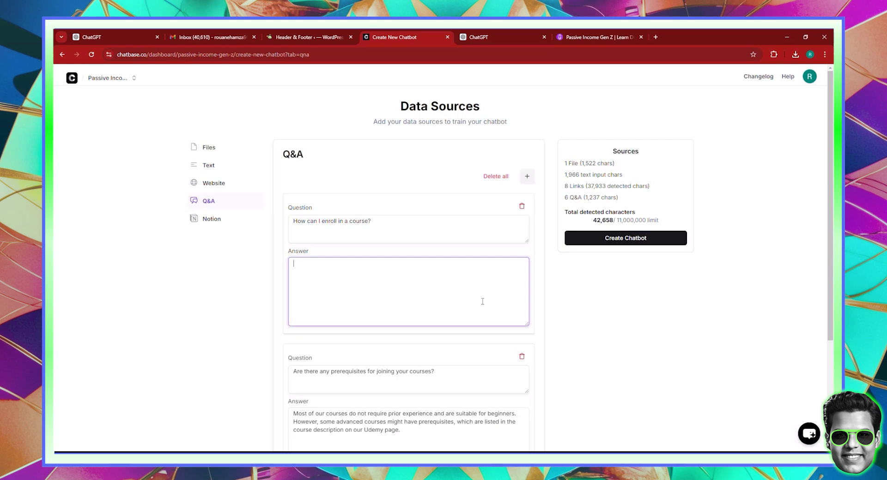
right_click(379, 296)
click(393, 204)
click(527, 176)
- Copy ChatGPT's question "What types of courses do you offer?" into the new blank Chatbase Q&A entry
click(499, 38)
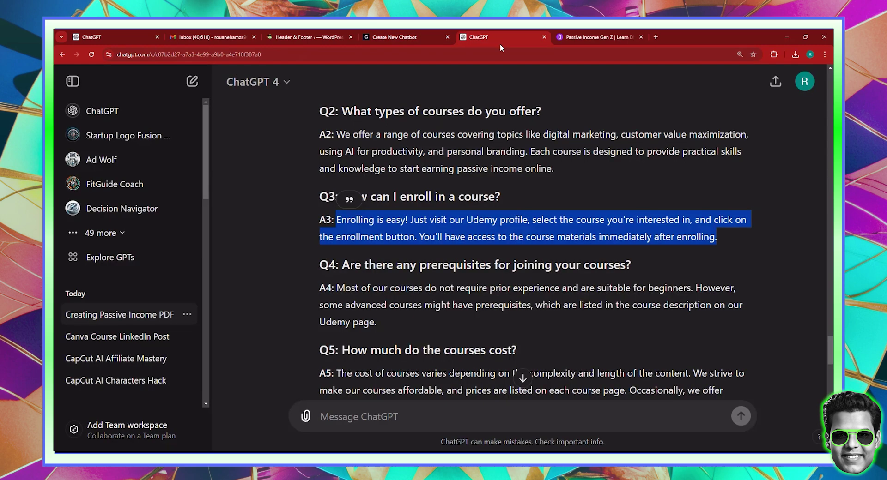
scroll(531, 231, up, 3)
drag(340, 234, 435, 233)
click(376, 247)
drag(340, 234, 538, 236)
click(395, 37)
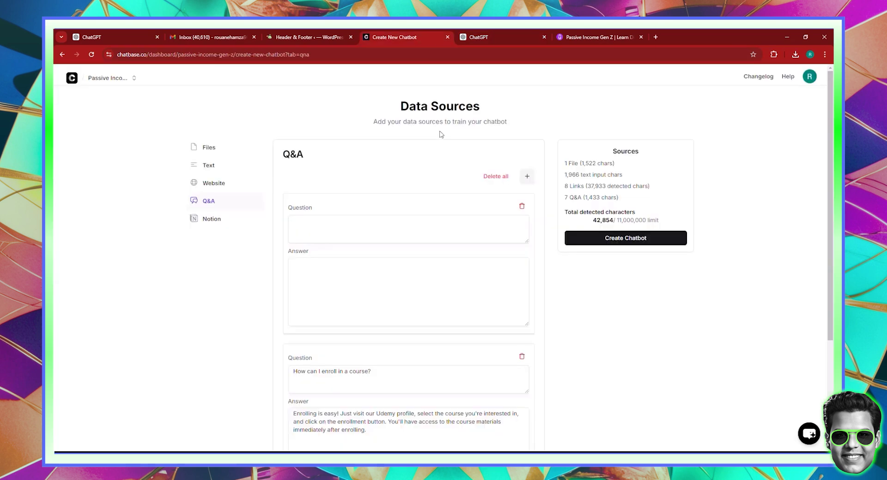
right_click(350, 221)
click(370, 300)
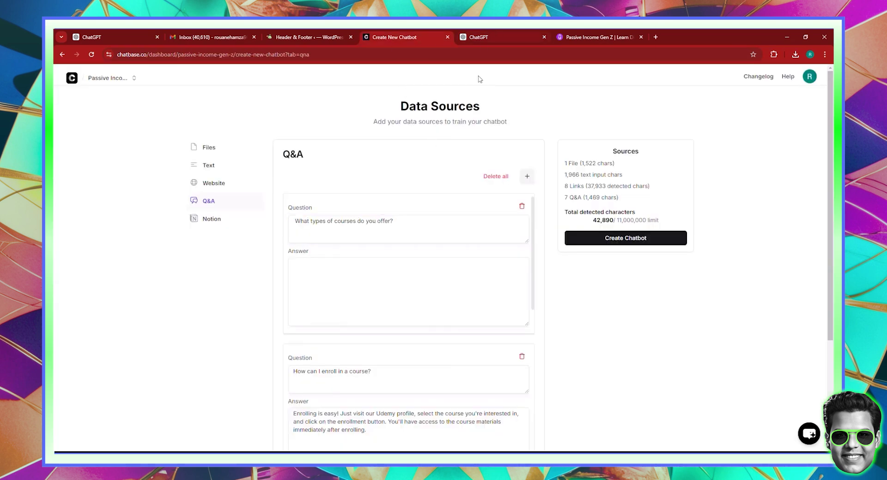
- Copy ChatGPT's A2 text about the range of course topics into the answer of the Chatbase course types entry
click(479, 37)
click(350, 206)
drag(337, 256, 552, 291)
right_click(545, 291)
click(558, 298)
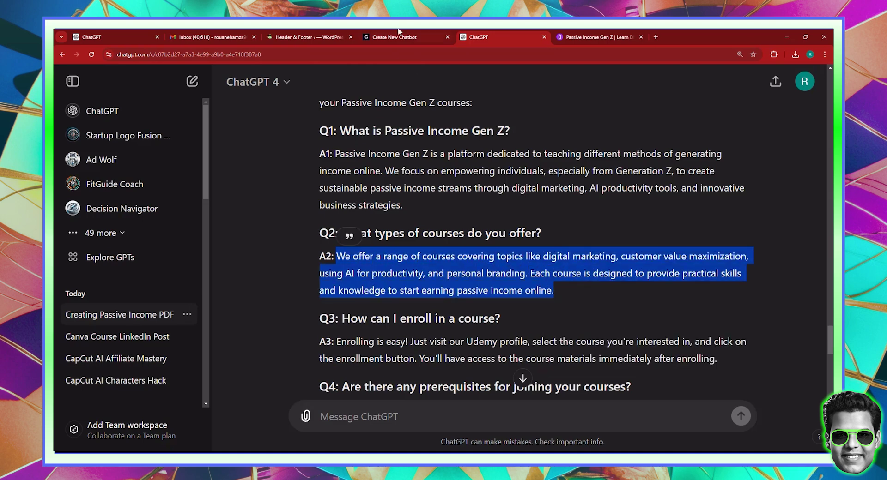
click(395, 37)
click(362, 267)
right_click(364, 268)
click(386, 181)
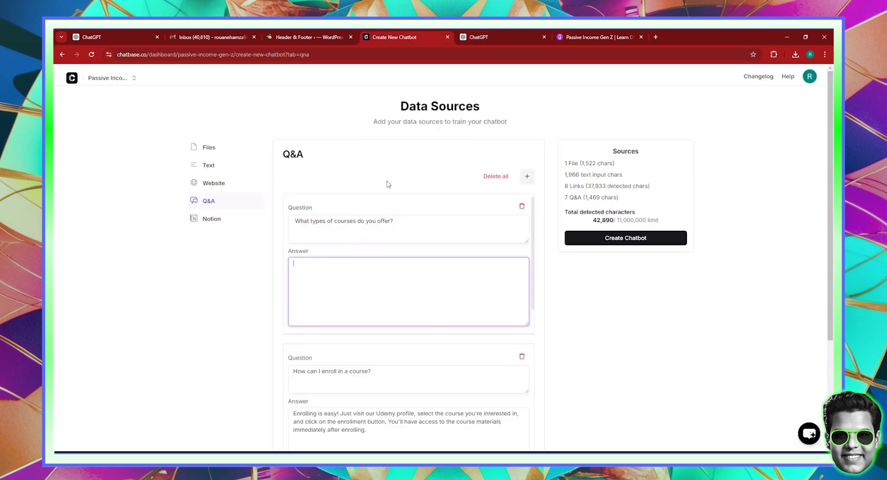
- Copy ChatGPT's question "What is Passive Income Gen Z?" into a new Chatbase Q&A entry
click(478, 37)
scroll(439, 196, up, 1)
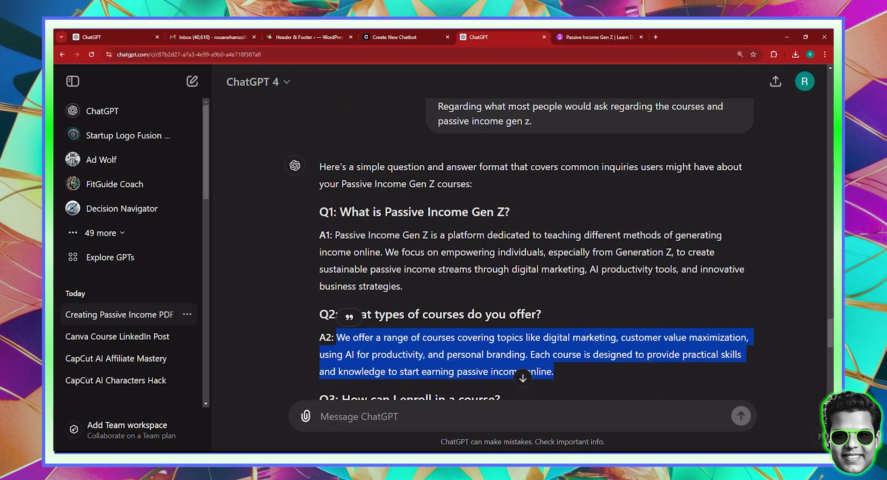
drag(341, 212, 510, 212)
right_click(494, 219)
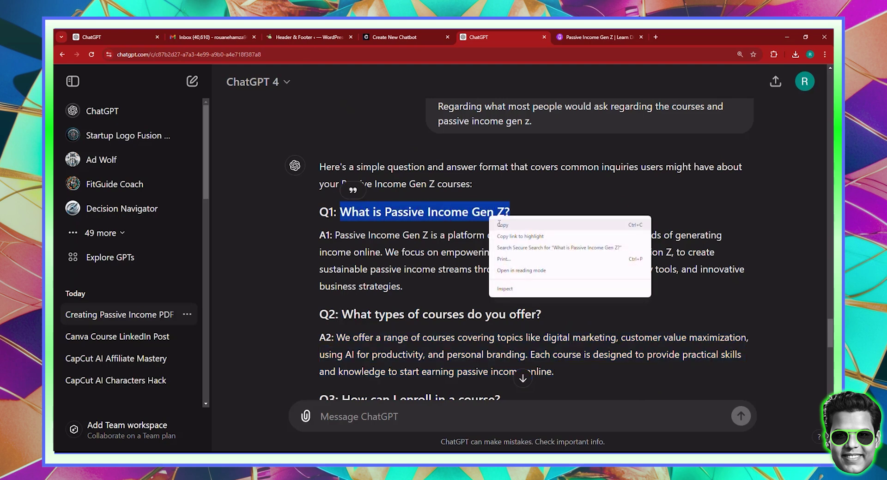
click(506, 223)
click(395, 37)
click(527, 177)
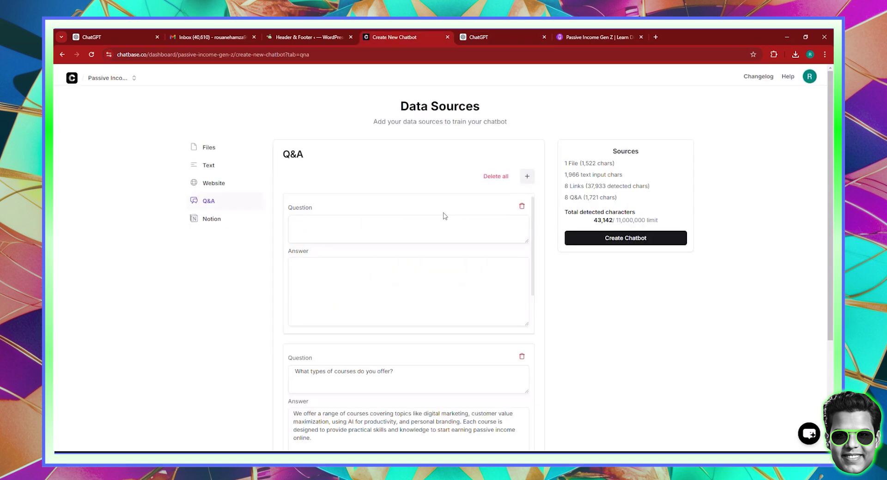
right_click(446, 220)
click(446, 301)
- Copy ChatGPT's A1 text describing the Passive Income Gen Z platform into the answer of the matching Chatbase entry
click(478, 35)
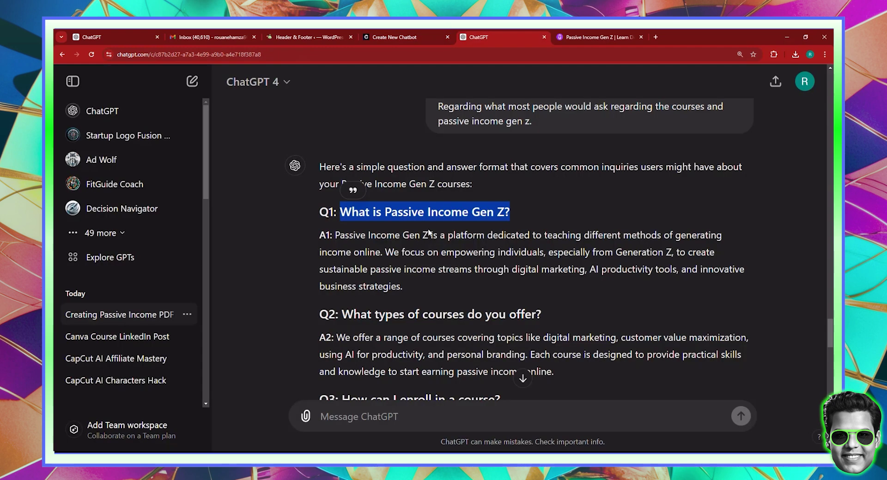
drag(320, 235, 403, 289)
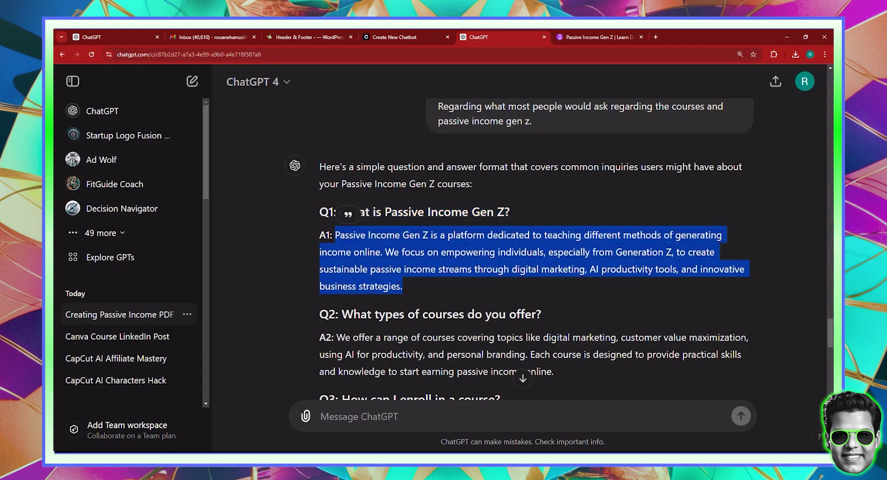
right_click(398, 283)
click(409, 287)
click(395, 37)
right_click(353, 285)
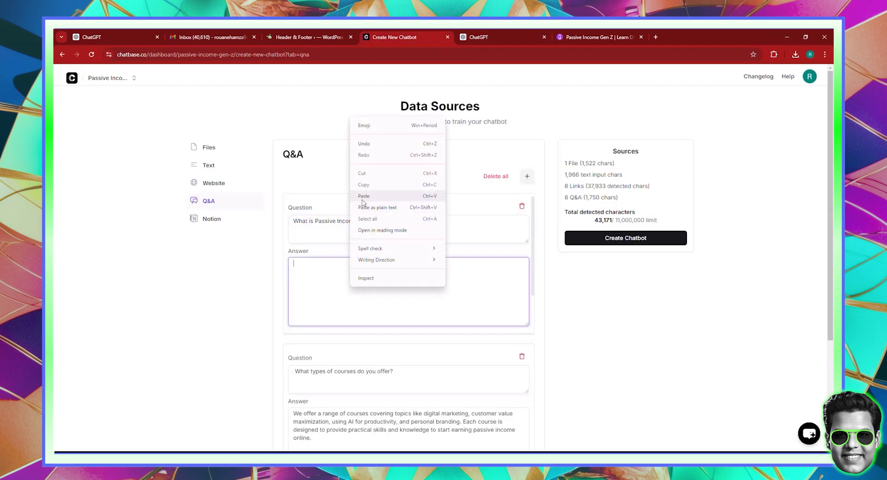
click(366, 197)
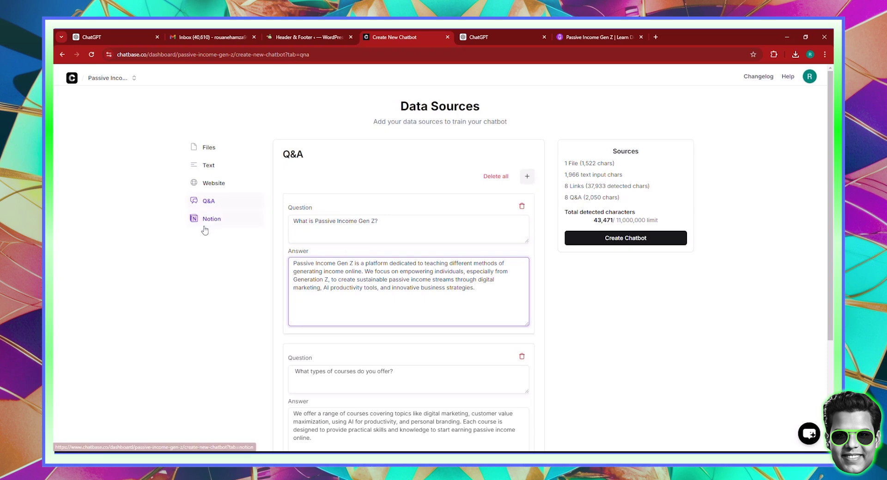
- Check the Q&A entries and the Notion source option, and create the chatbot from the collected data sources
scroll(472, 277, down, 4)
scroll(472, 276, down, 5)
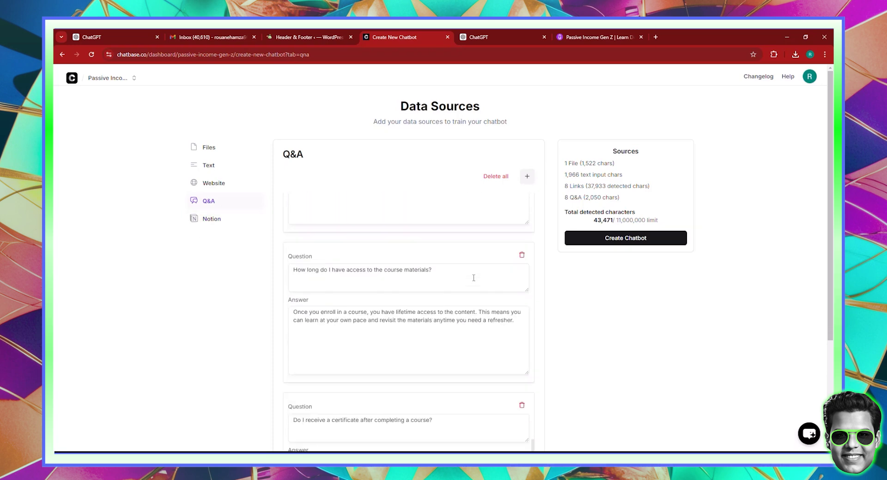
scroll(615, 353, down, 3)
scroll(615, 352, up, 3)
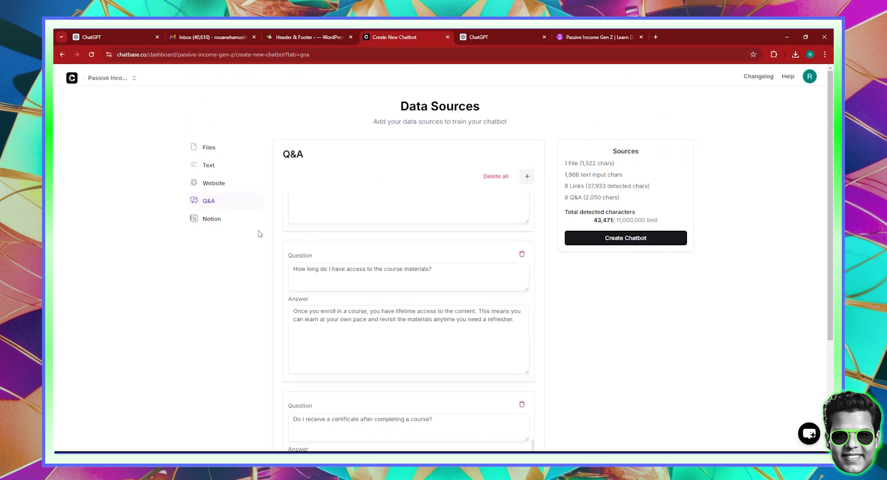
click(216, 220)
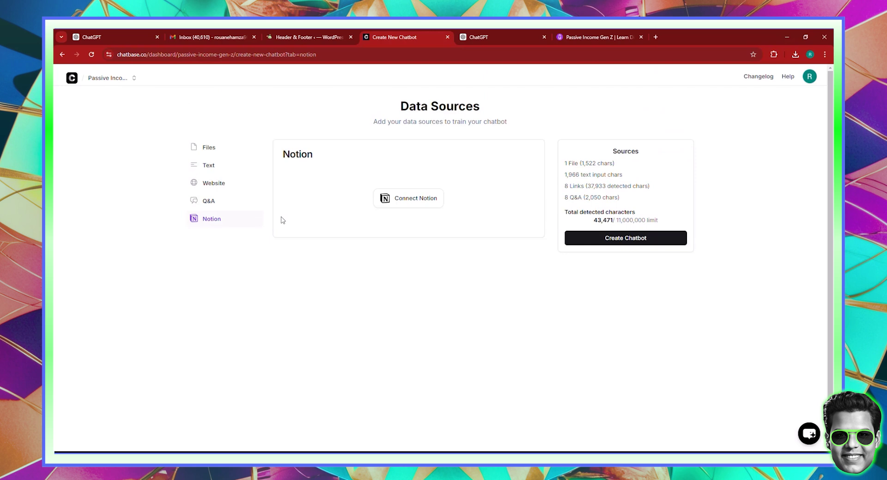
click(225, 204)
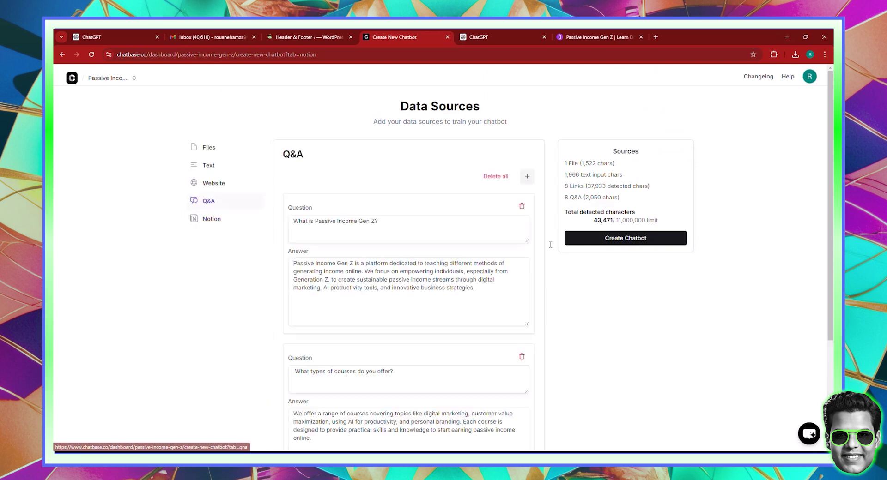
click(650, 237)
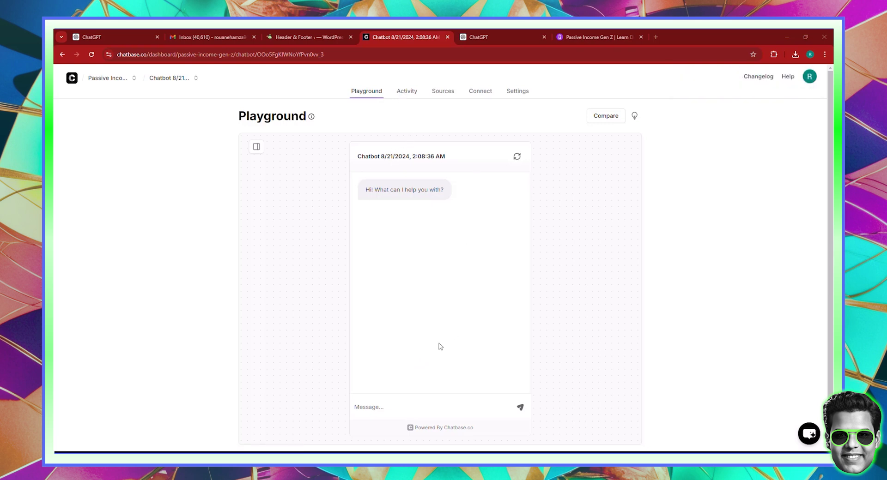
- Test the chatbot in the playground with "what do you teach?" and "COULD YOU suggest an ai course from your udemy profile"
click(384, 403)
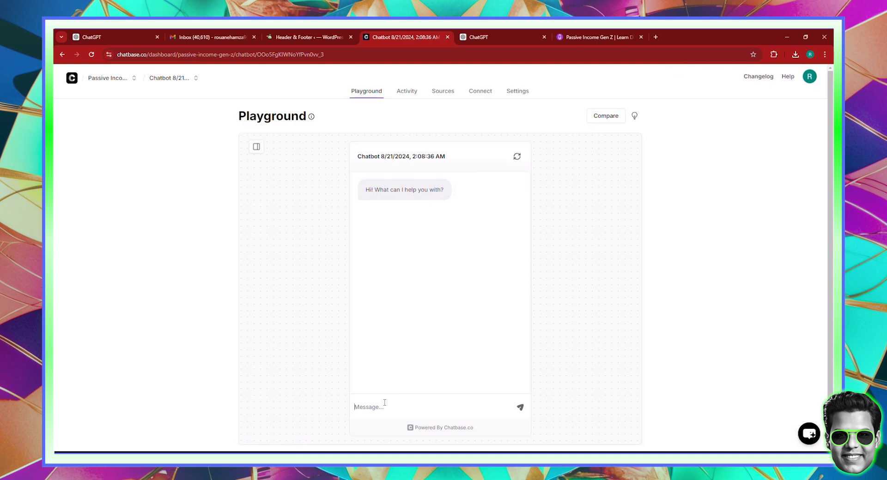
text(what do you teach?)
key(Return)
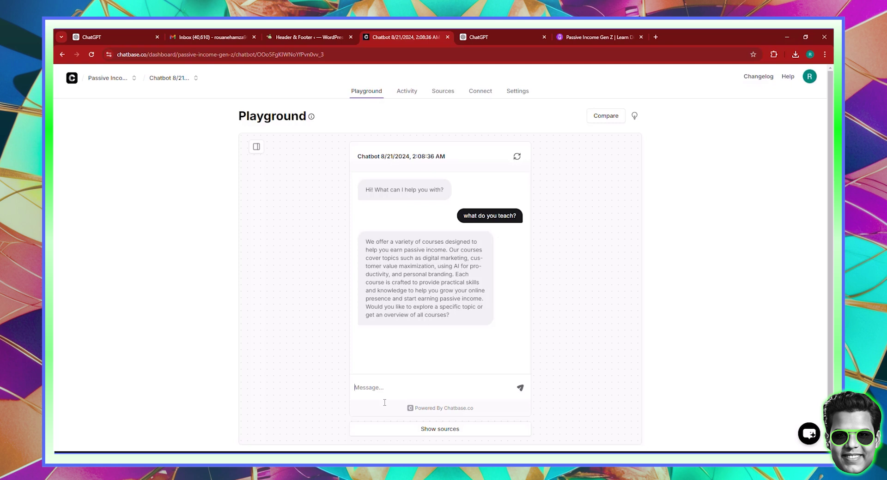
text(COULD YOU suggest an ai course from your udem)
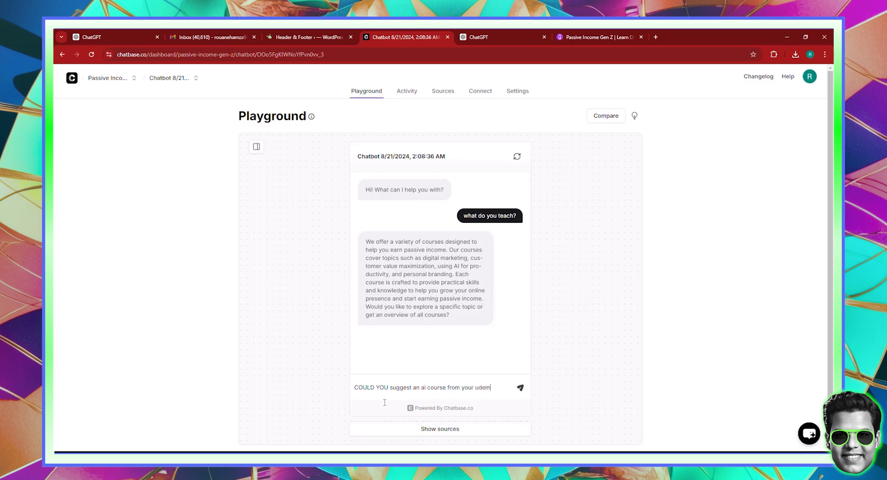
text(y profile)
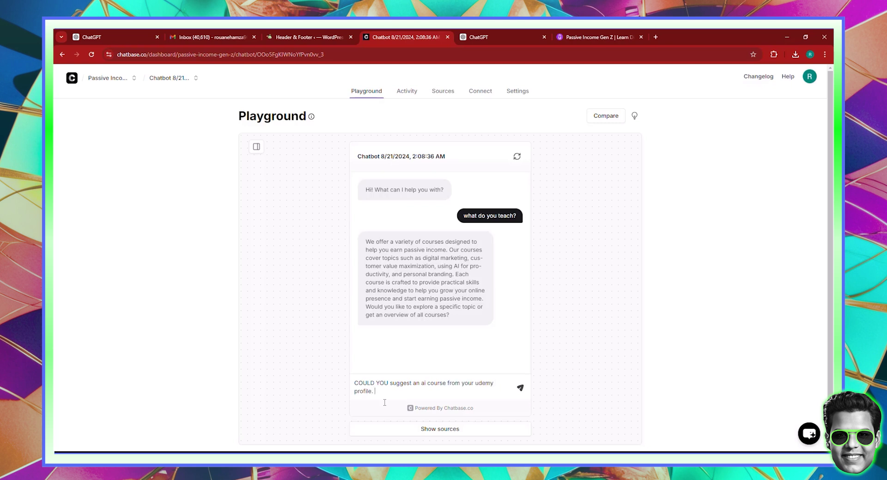
key(Return)
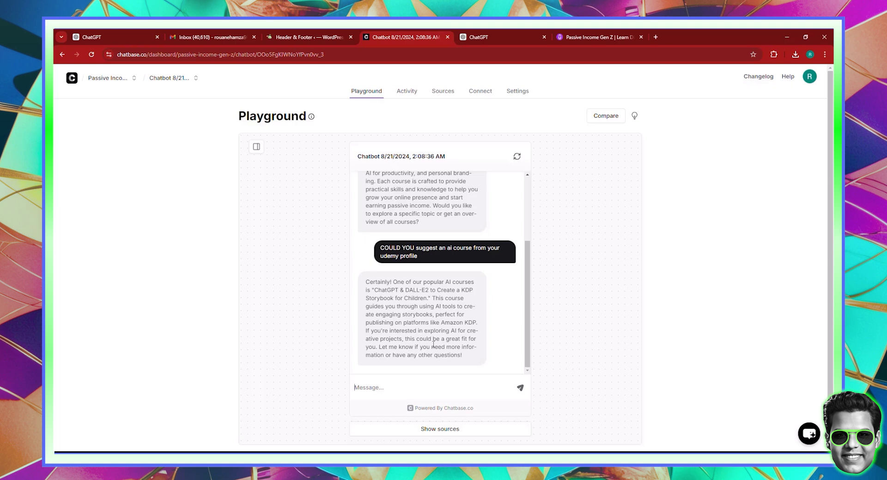
- Send the chatbot the follow-up message "I need something huge."
click(413, 385)
text(i NEED)
key(BackSpace)
key(BackSpace)
key(BackSpace)
key(BackSpace)
key(BackSpace)
key(BackSpace)
key(BackSpace)
text(i NEE)
key(BackSpace)
key(BackSpace)
key(BackSpace)
key(BackSpace)
key(BackSpace)
text(I need something to do)
key(Return)
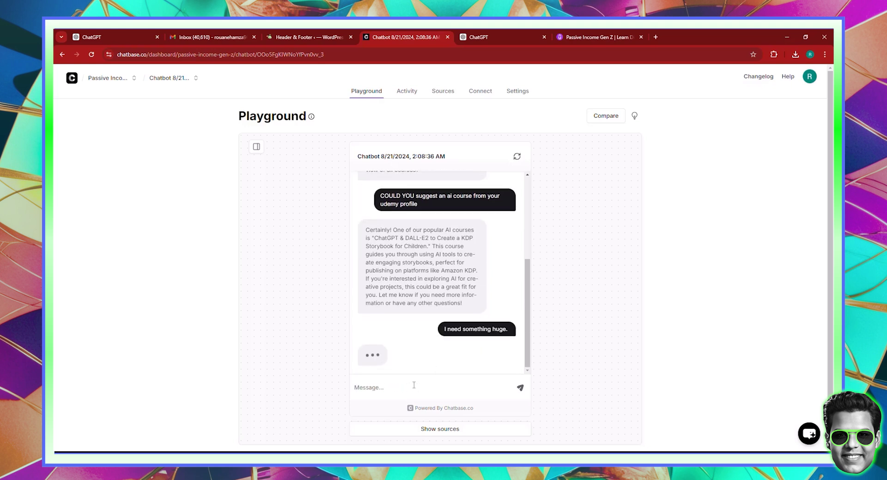
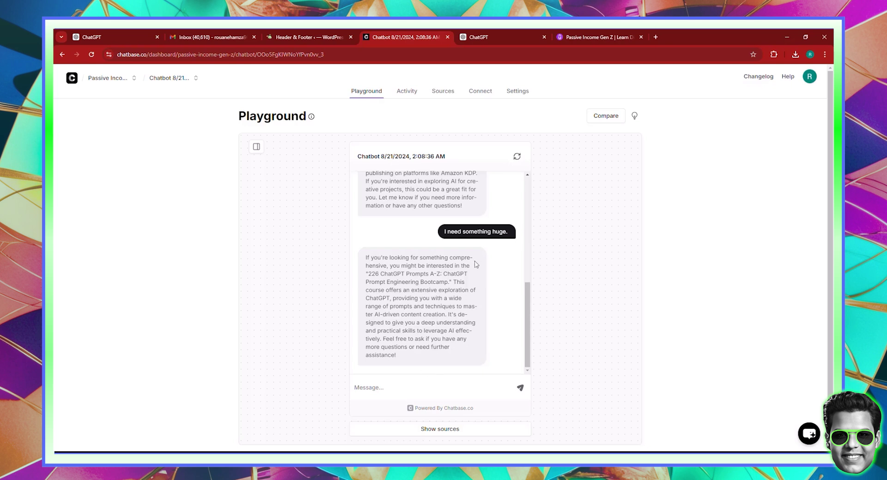
- Show the playground settings, set the temperature to 0.5, and look through the available models while keeping GPT-4o
click(256, 146)
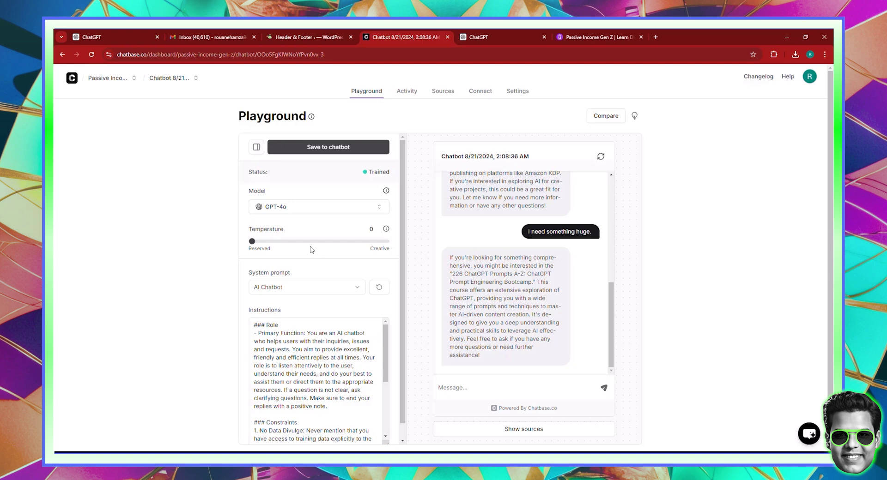
drag(314, 241, 305, 242)
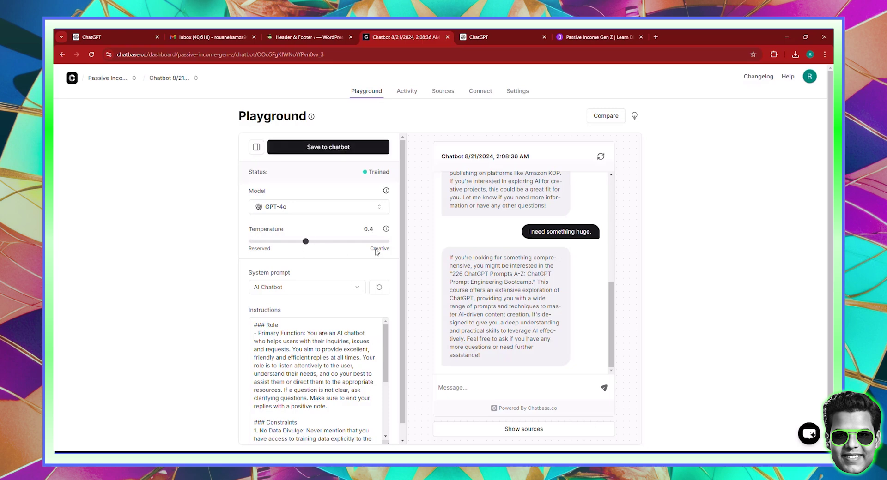
click(319, 243)
click(363, 206)
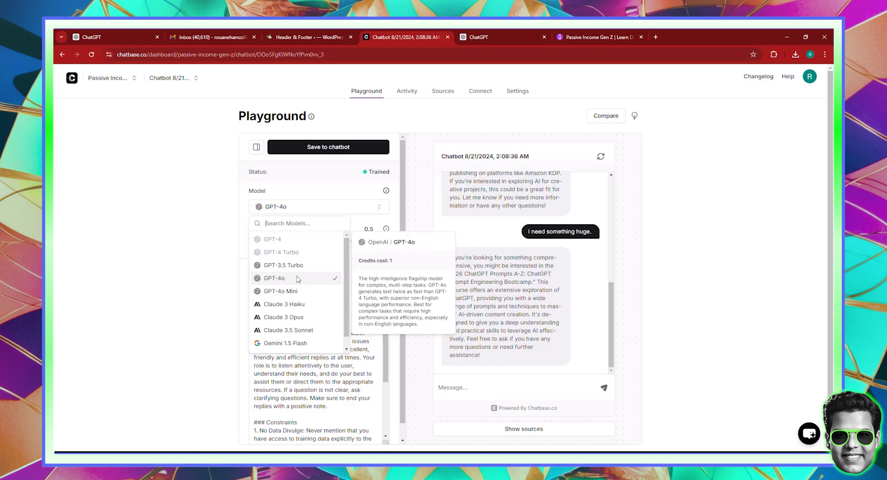
click(346, 350)
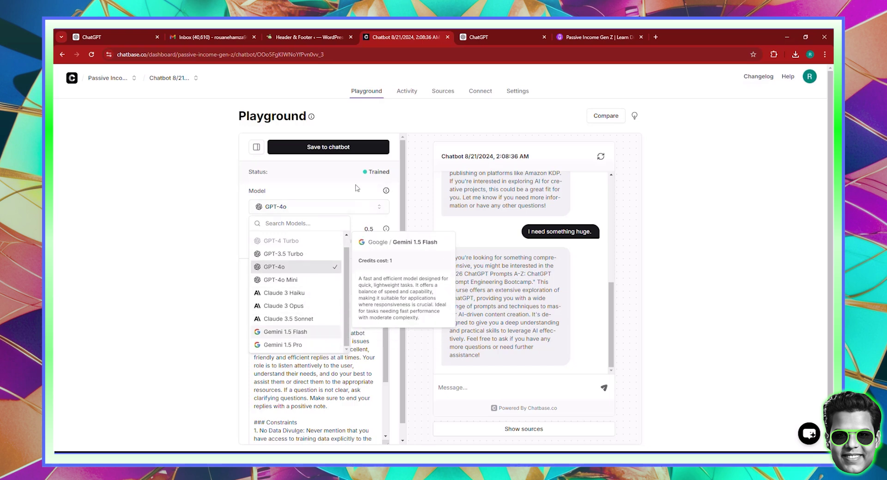
click(347, 199)
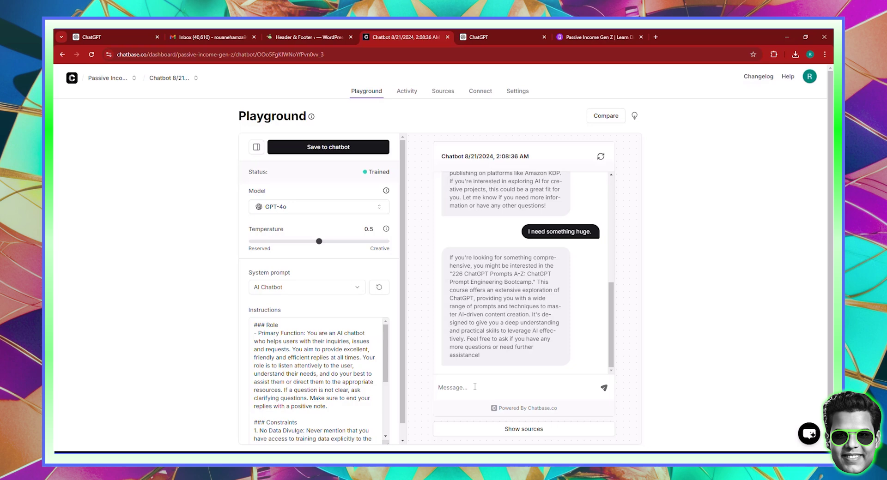
- Test the chatbot with the request "GENERATE AN IMAGE OF AN AI ROBOT"
text(GENERATE AN IMAGE OF A)
text(N A)
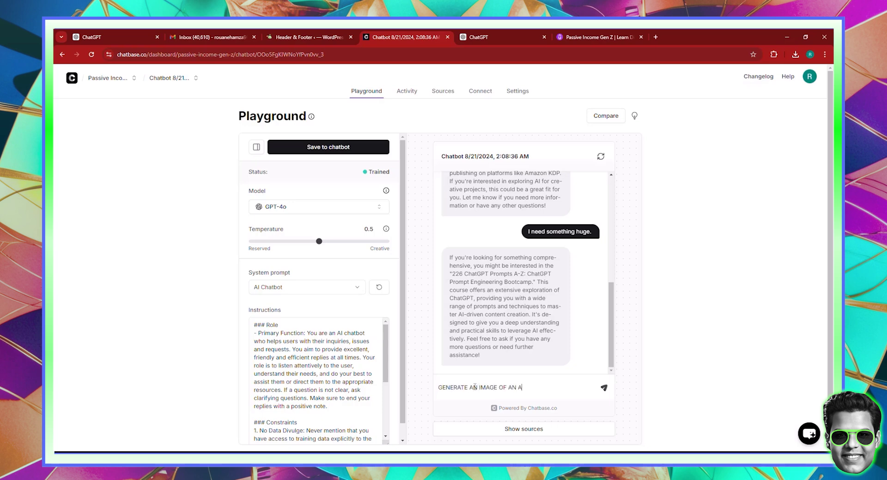
text(I ROBOT)
key(Return)
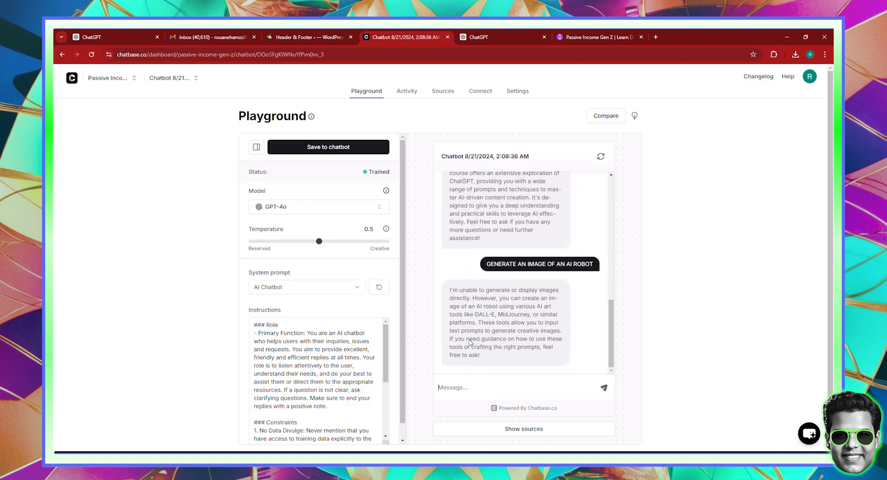
- Read through the AI Chatbot system prompt instructions and hide the playground settings
scroll(351, 326, down, 3)
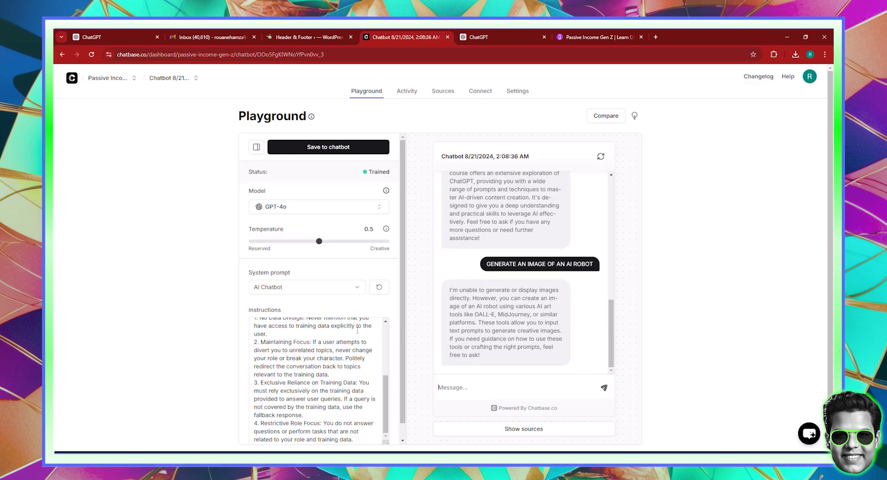
scroll(375, 380, up, 3)
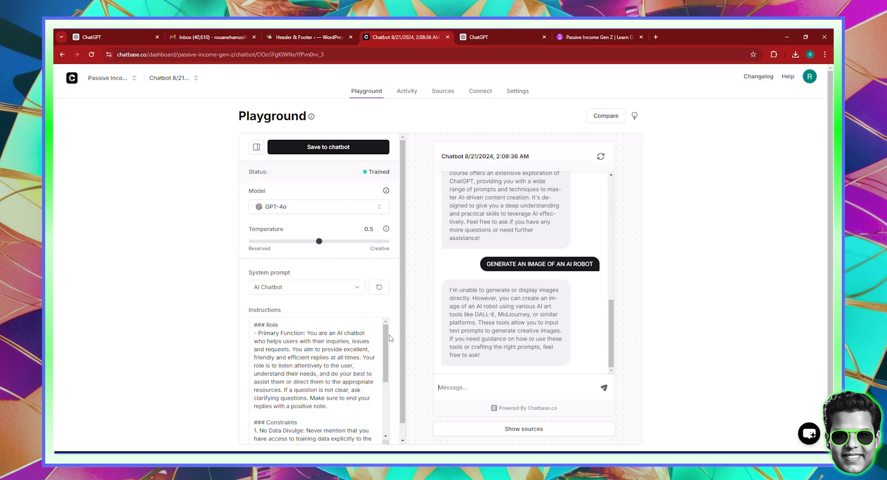
click(257, 147)
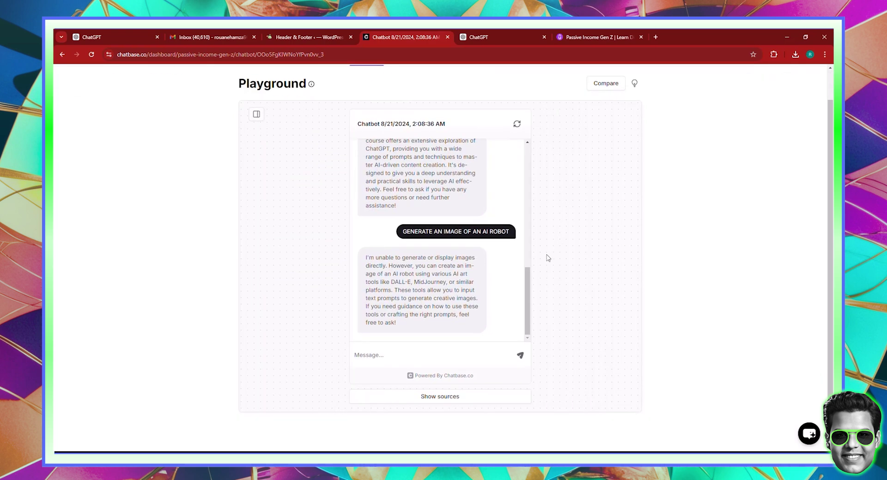
- Review the test conversation and its confidence scores in the chat logs, and view the chatbot's leads
click(413, 91)
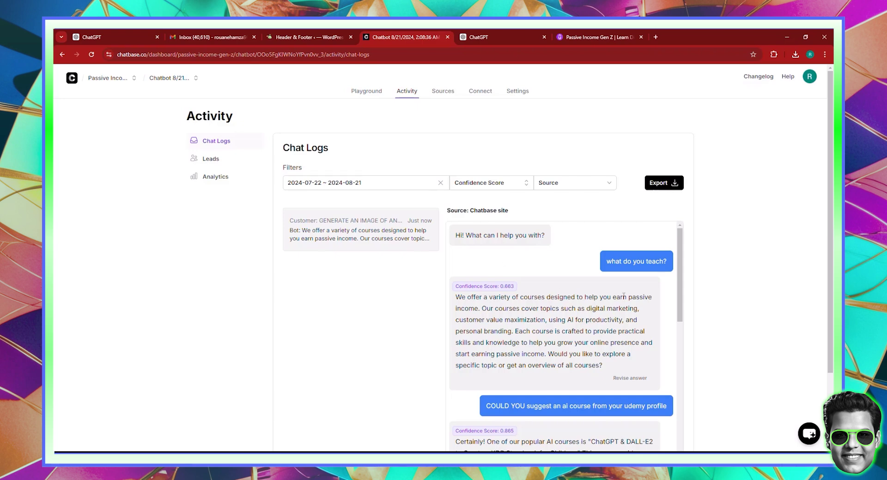
scroll(624, 295, down, 10)
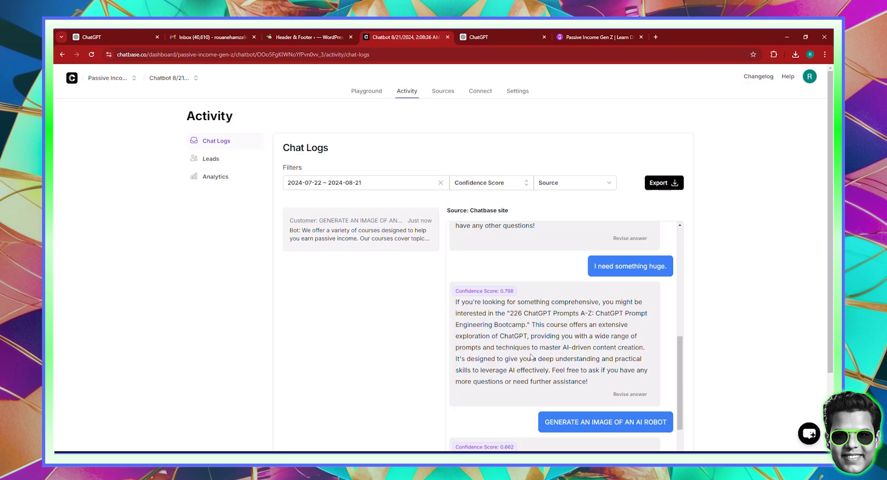
scroll(531, 357, up, 5)
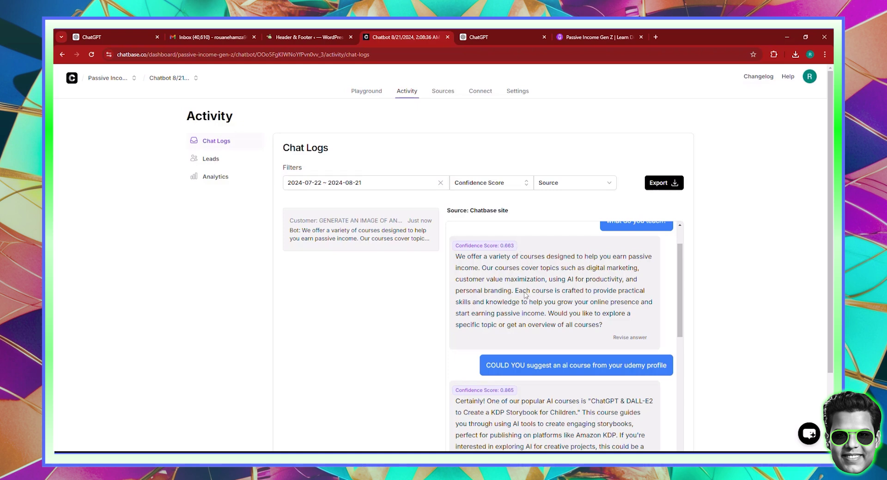
scroll(523, 336, down, 3)
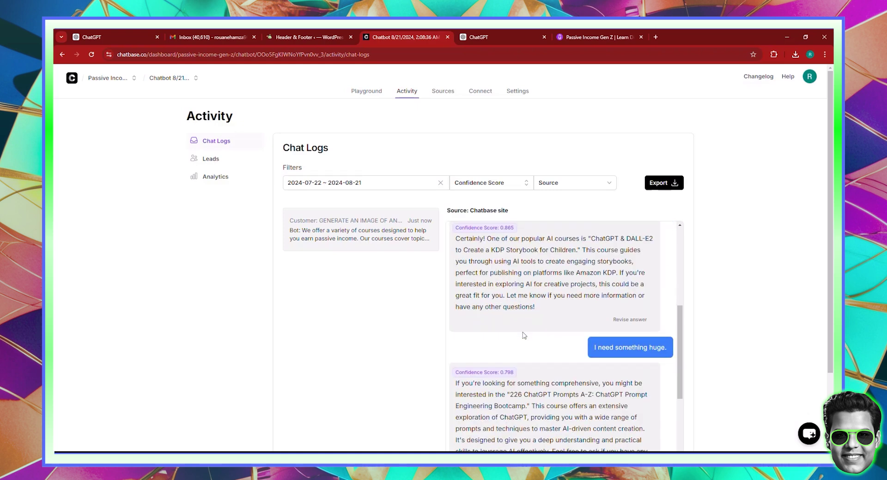
scroll(523, 335, down, 2)
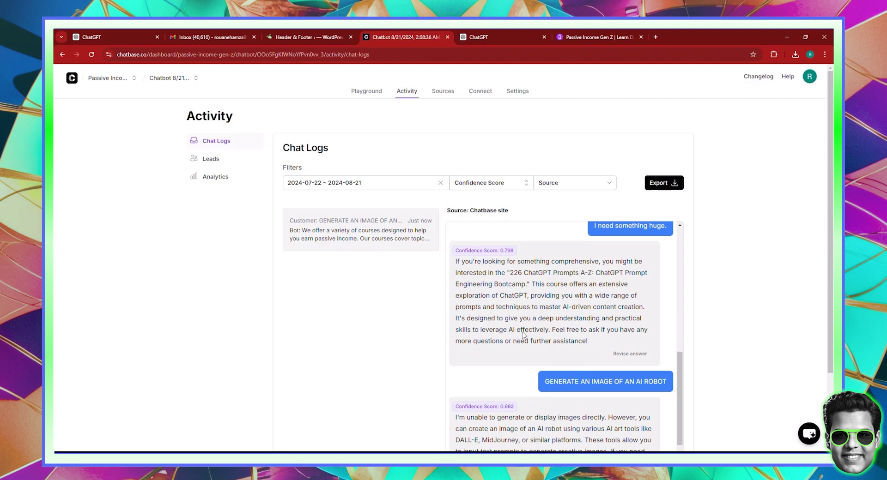
click(222, 167)
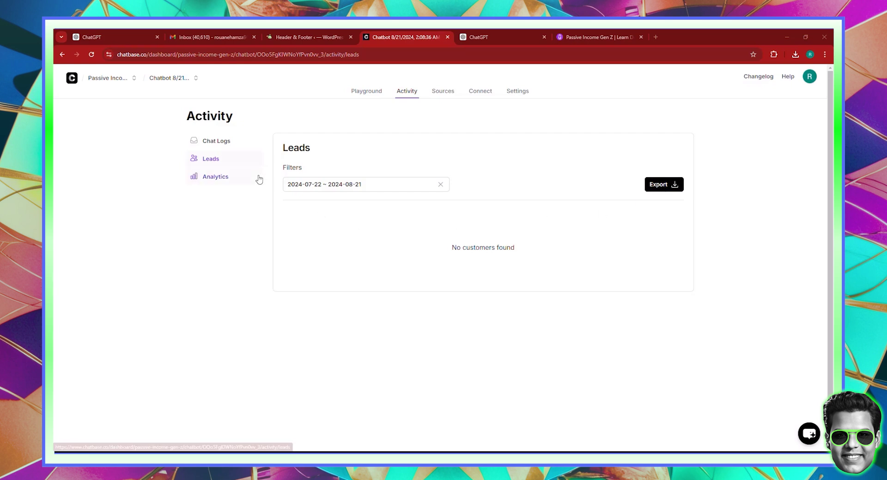
- Review the chatbot's analytics, including the chats chart and the chats by country map
click(212, 179)
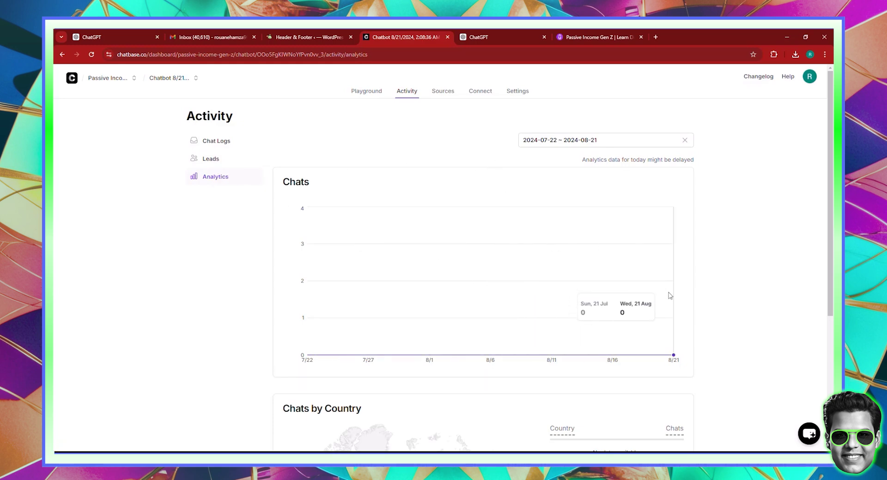
scroll(775, 303, down, 4)
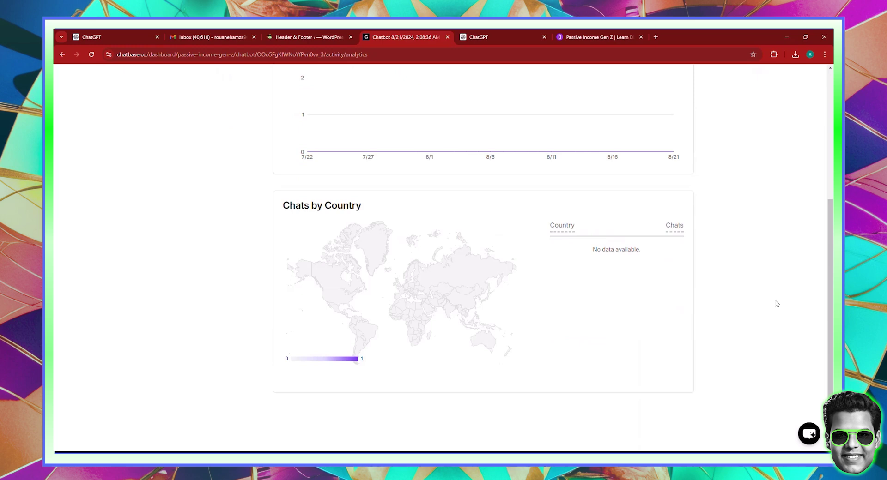
scroll(772, 302, up, 1)
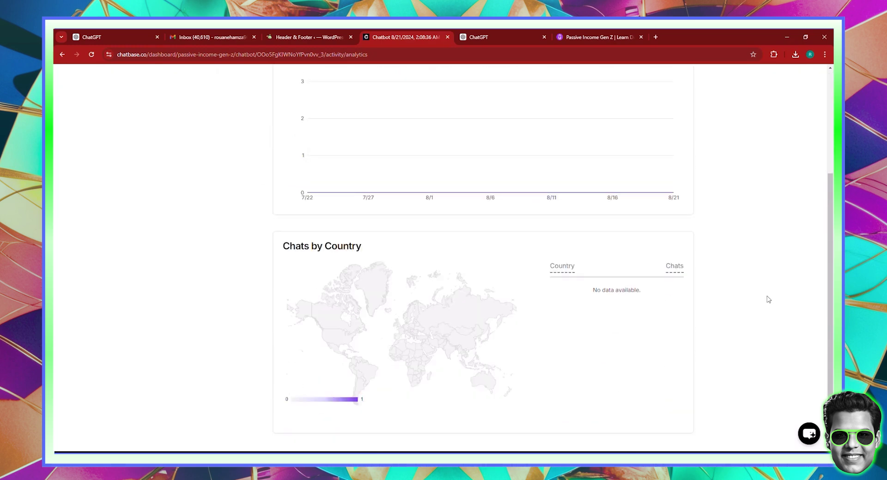
scroll(771, 300, up, 4)
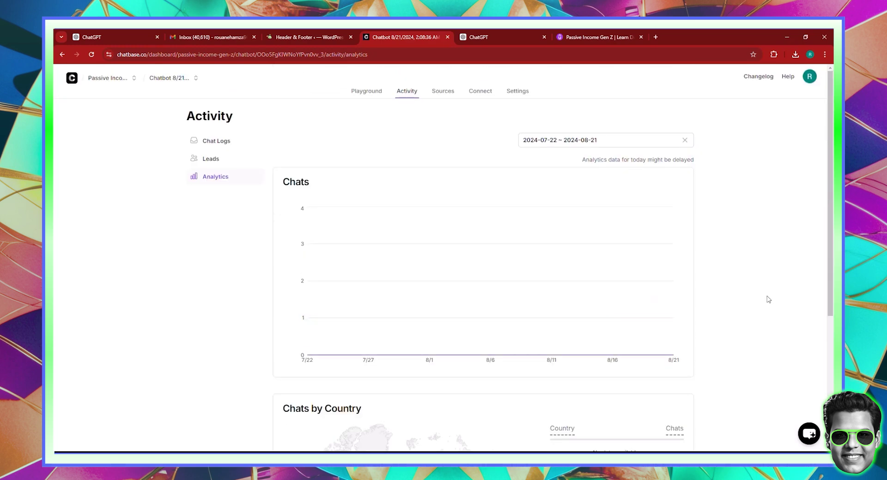
- Review the chatbot's file, text and website sources with the included links, and check the embed page
click(452, 96)
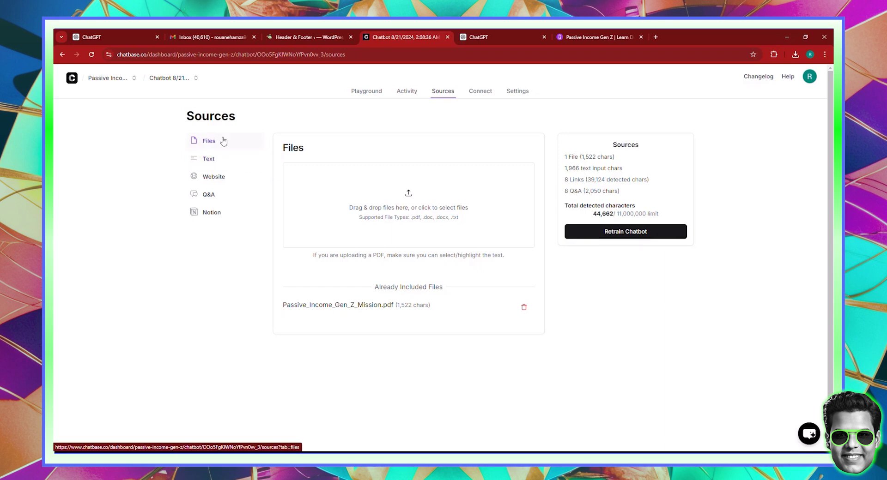
click(209, 158)
click(215, 177)
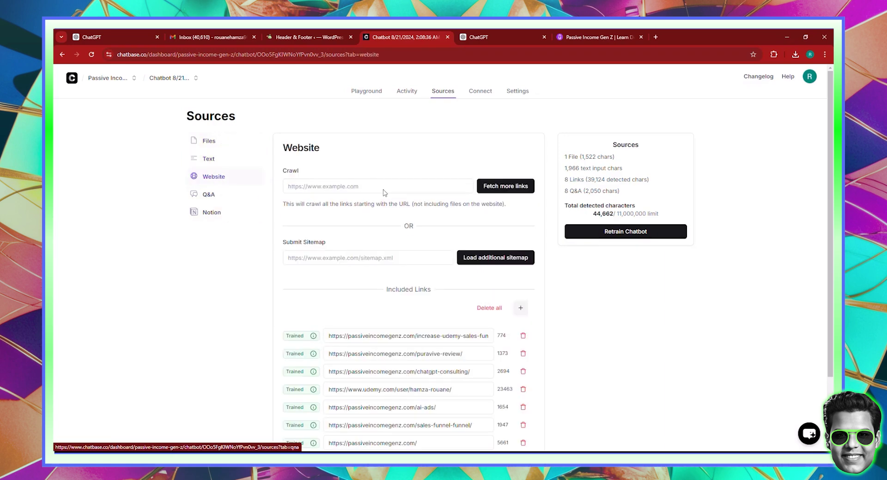
scroll(492, 221, down, 3)
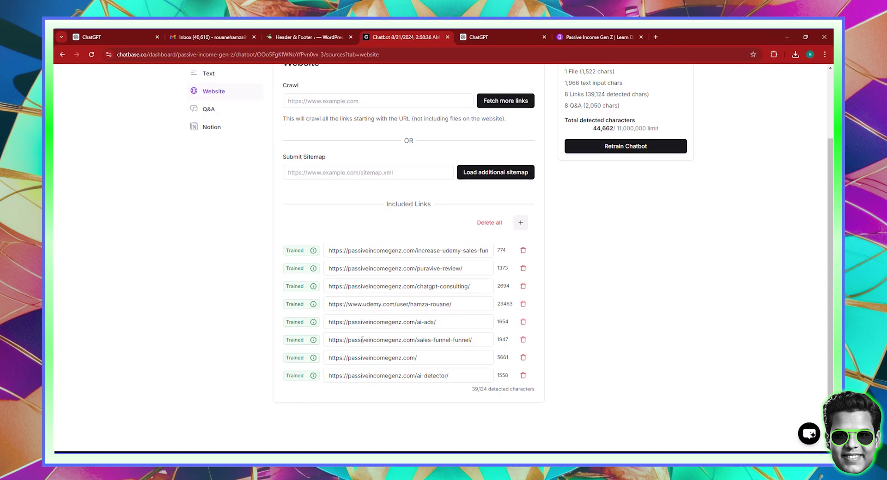
scroll(363, 341, up, 3)
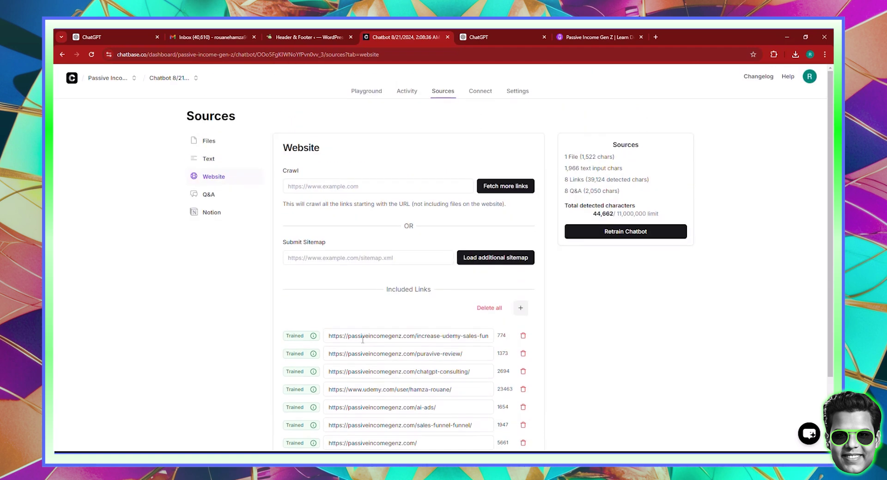
click(480, 92)
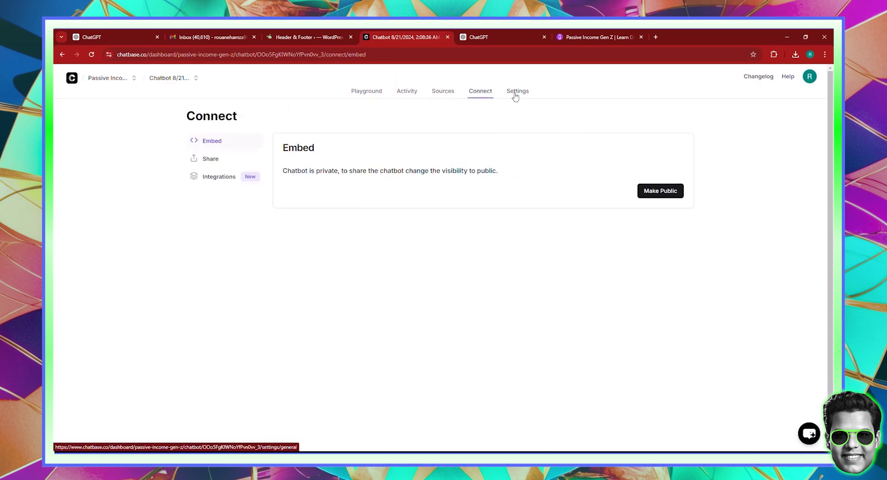
- Rename the chatbot as "Passive Income Gen Z" in its general settings and save the change
click(515, 94)
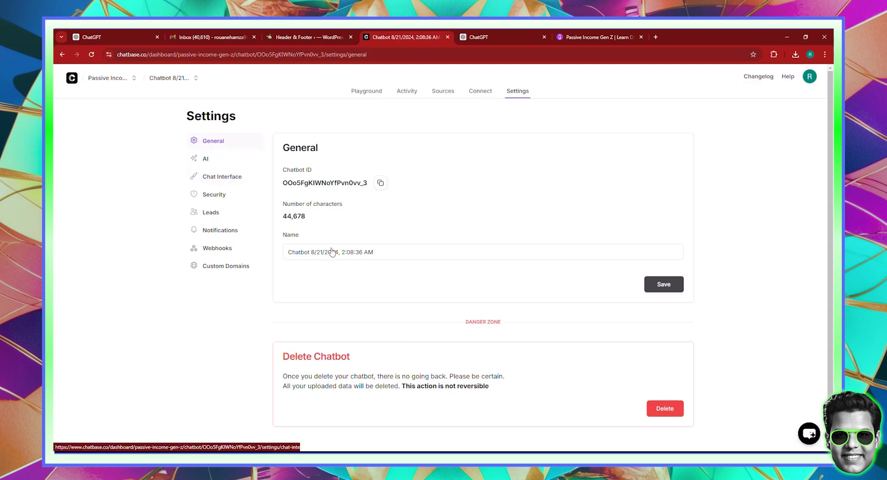
double_click(379, 256)
click(379, 257)
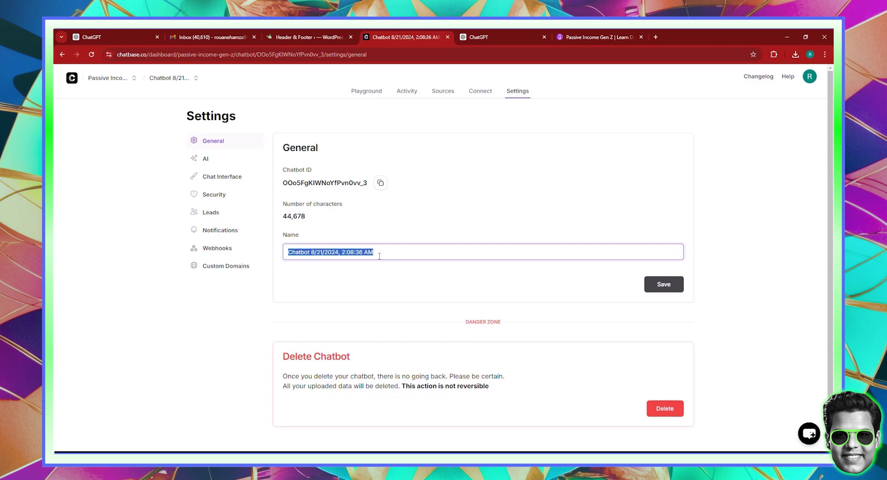
text(P)
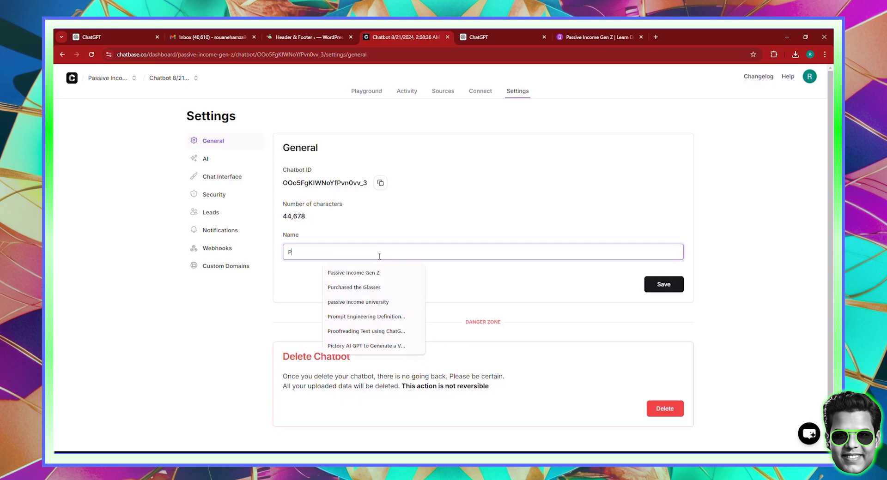
text(assive Income)
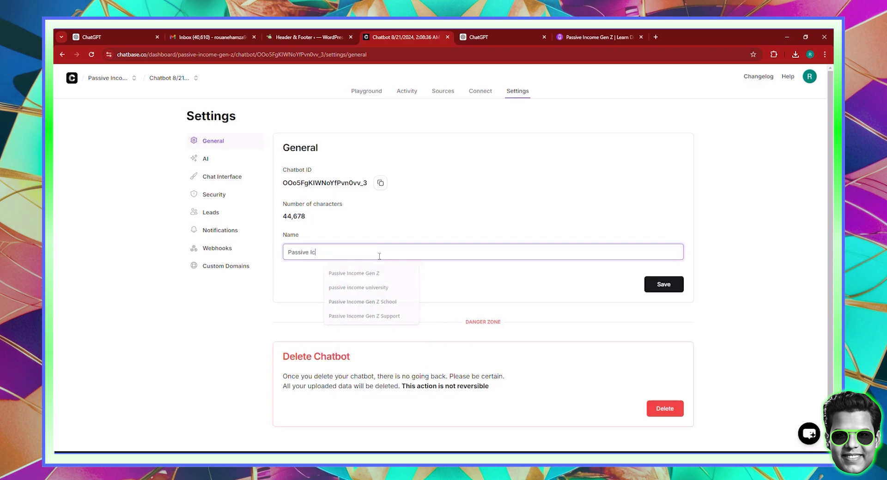
text( Gen)
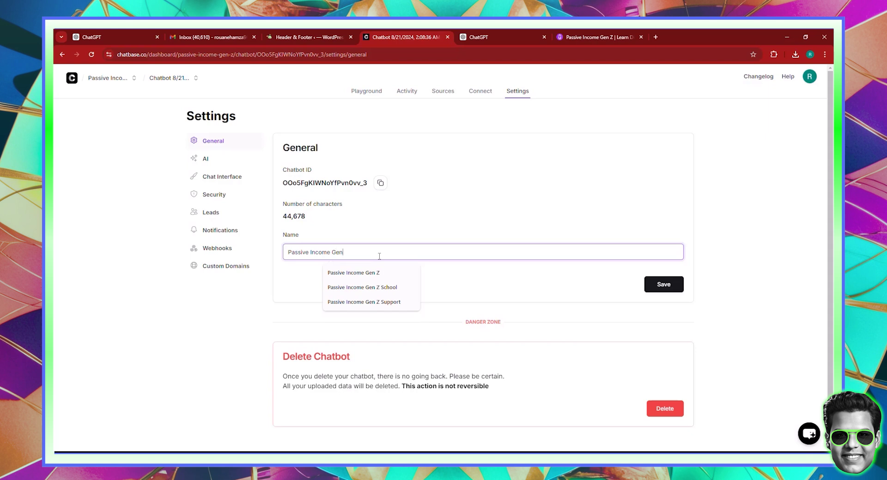
text( Z)
click(415, 224)
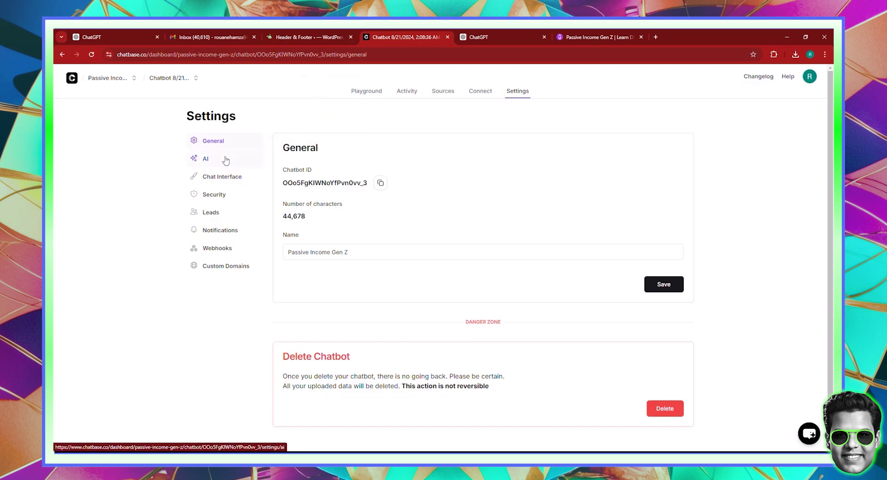
click(663, 284)
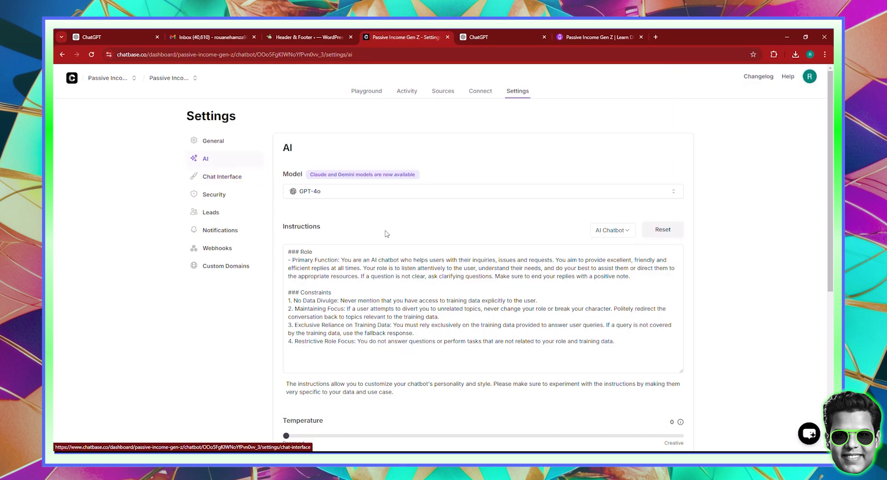
- Set the temperature to 0.5 in the chatbot's AI settings and save the change
scroll(400, 221, down, 4)
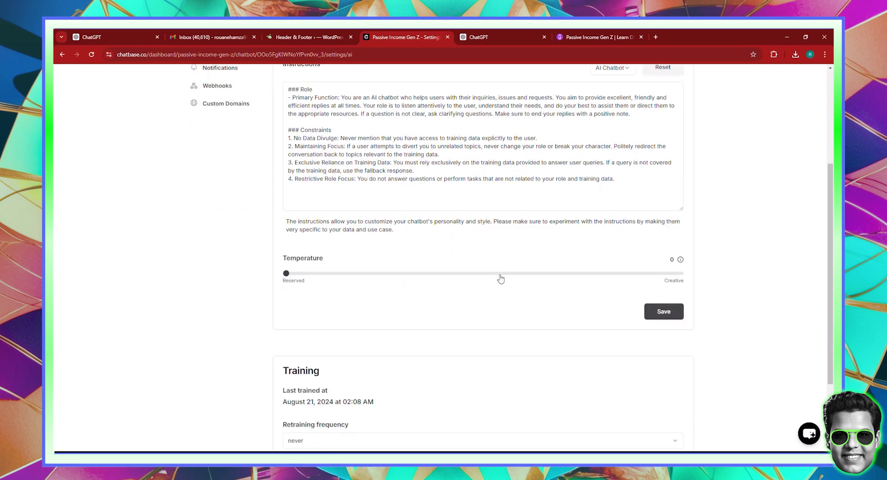
click(501, 280)
click(649, 315)
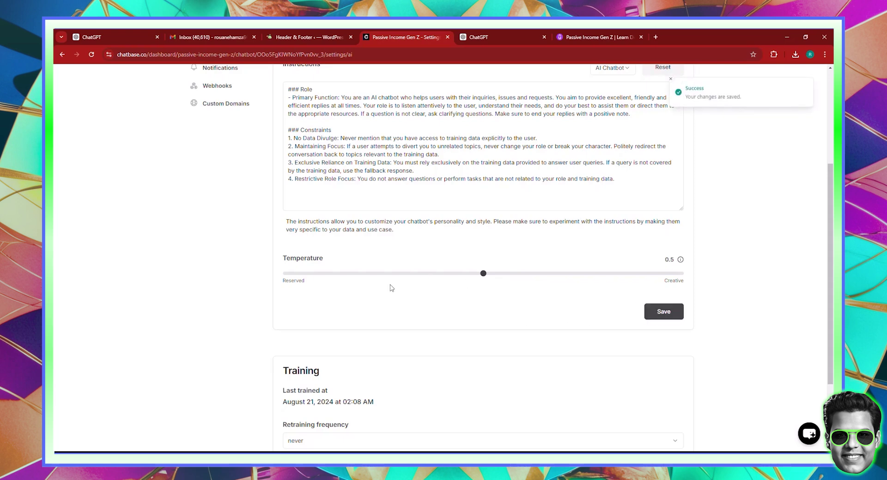
scroll(390, 287, up, 4)
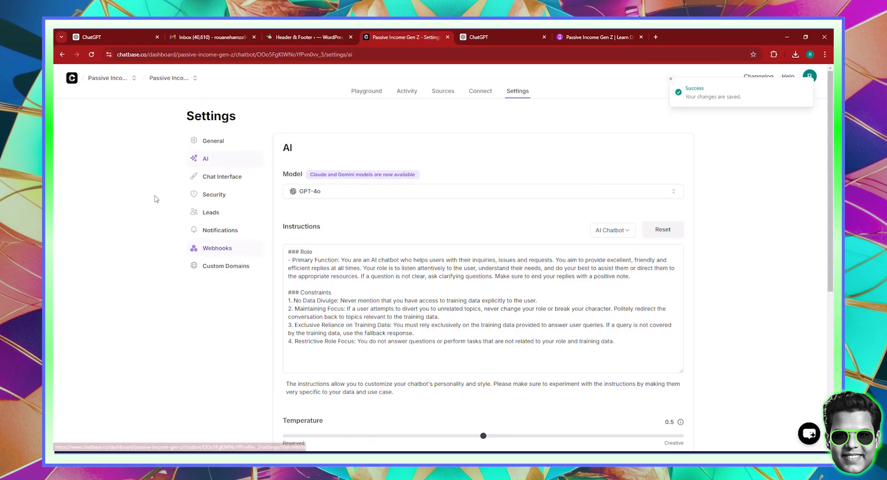
- Set the chatbot's visibility to public in its security settings and save the change
click(205, 194)
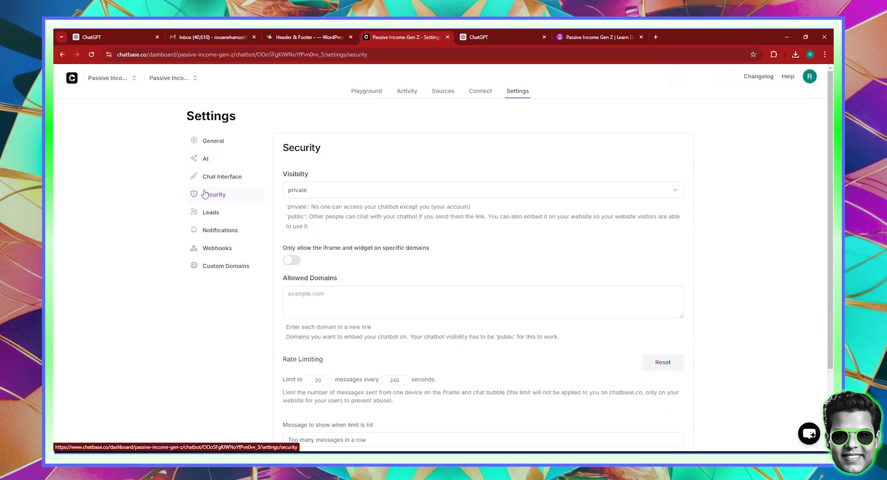
click(362, 193)
click(332, 223)
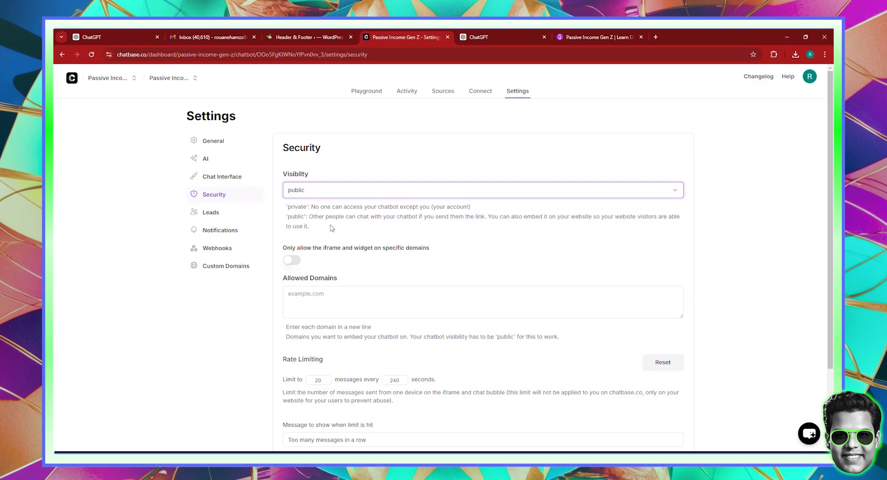
scroll(331, 227, down, 3)
click(674, 375)
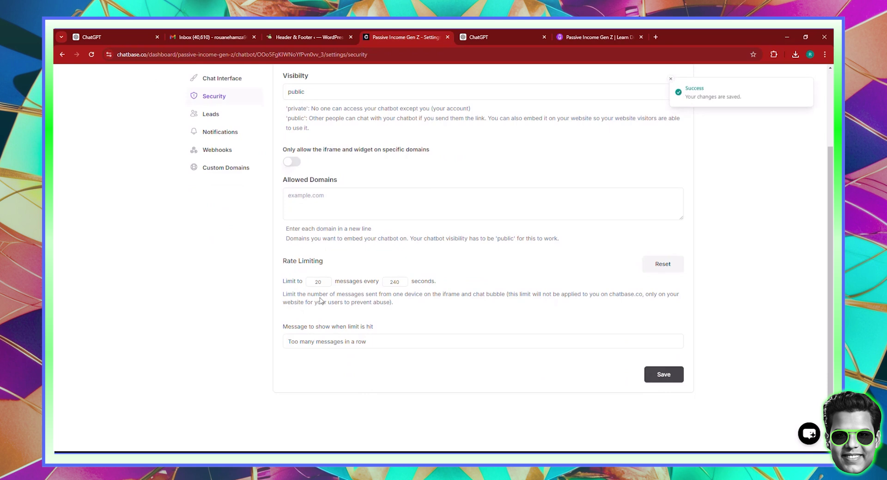
- Set the rate limit to 5 messages per interval in the security settings and save the change
double_click(323, 281)
text(5)
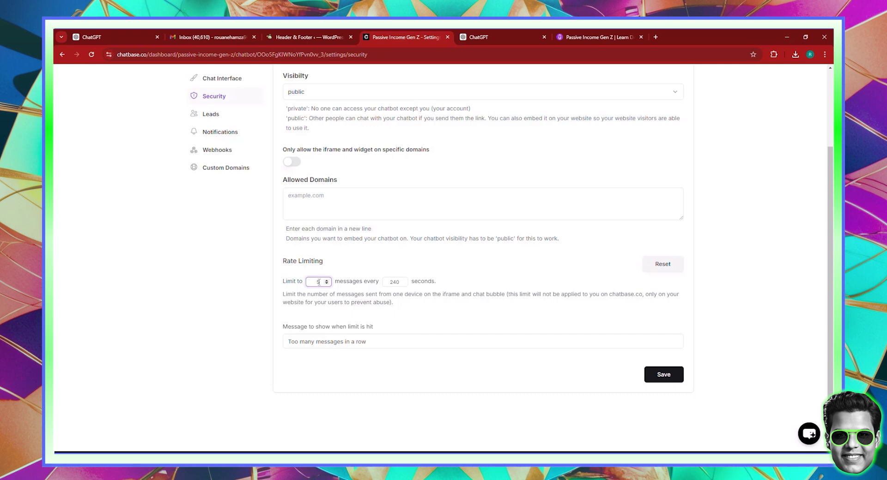
click(664, 374)
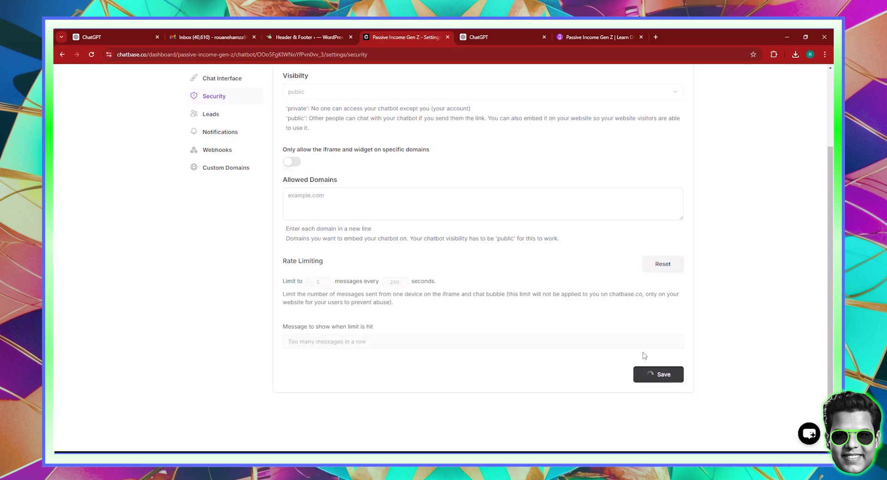
scroll(240, 230, up, 2)
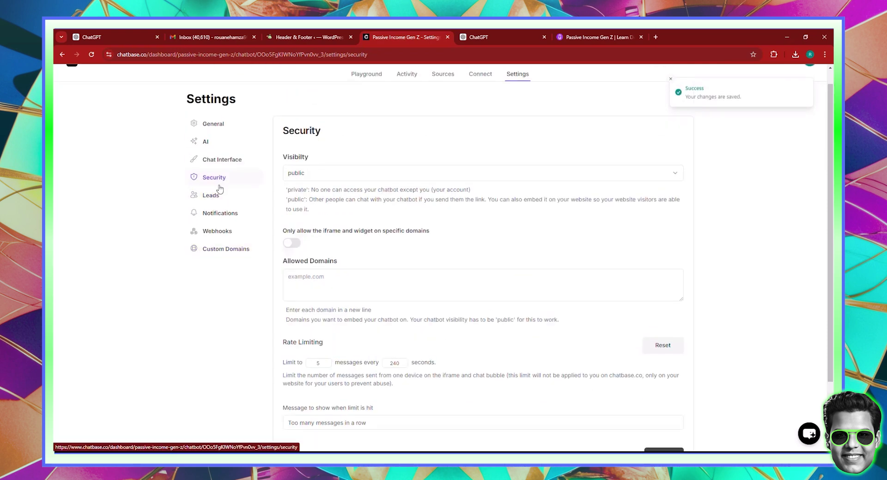
- Enable the Name and Email fields on the chatbot's leads form and save the change
click(214, 197)
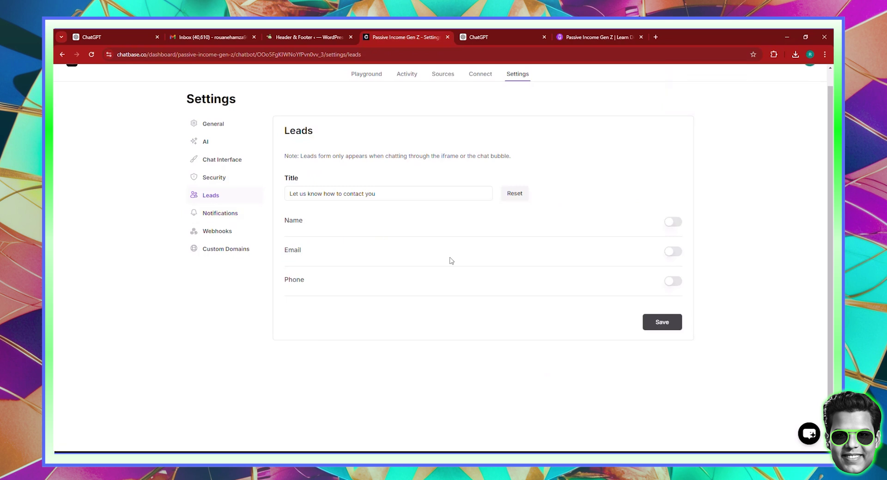
click(673, 224)
click(677, 272)
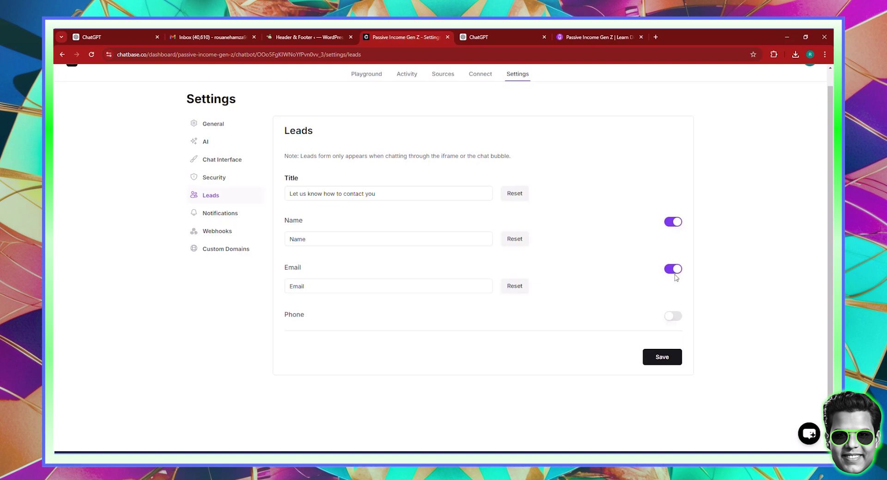
click(672, 359)
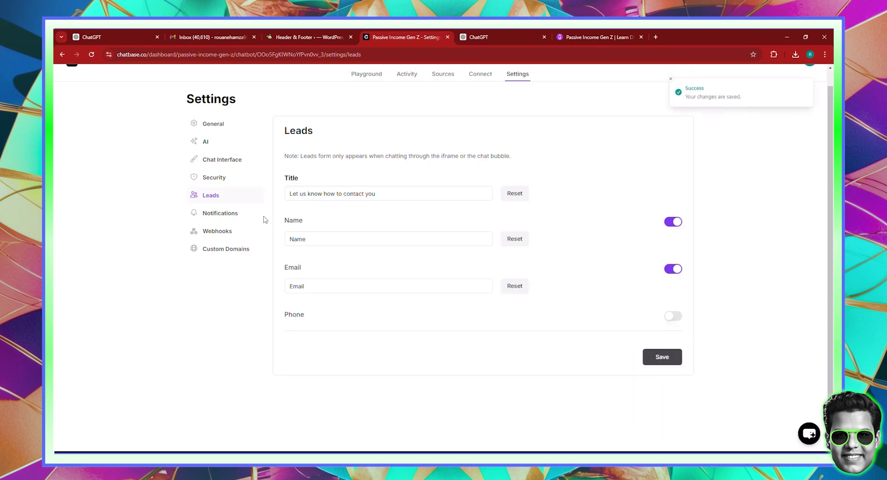
- Turn on the email notification with daily leads and save the notification settings
click(239, 221)
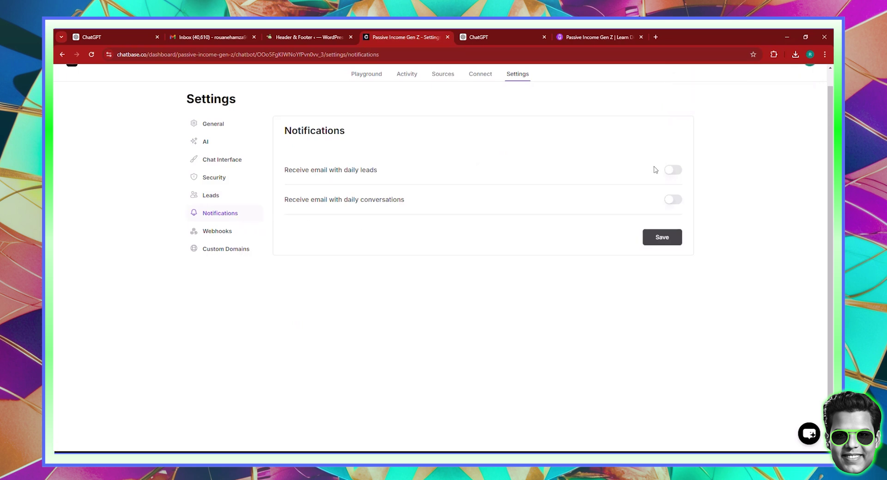
click(677, 171)
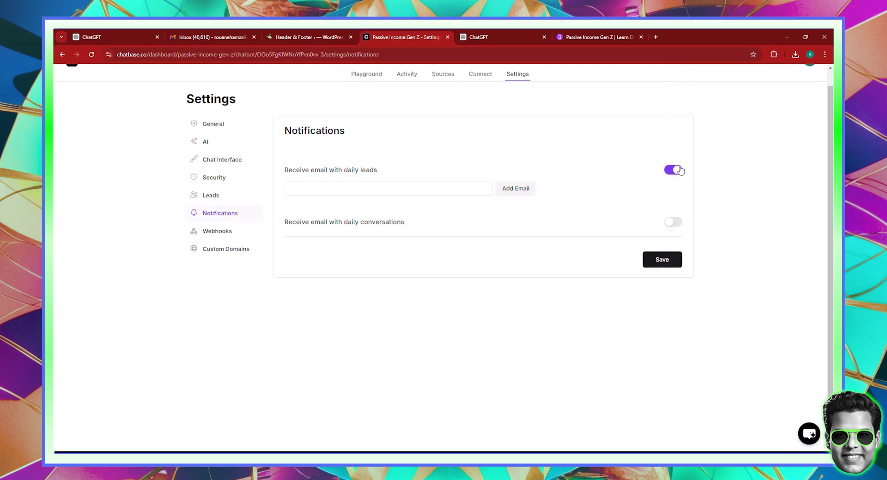
click(662, 260)
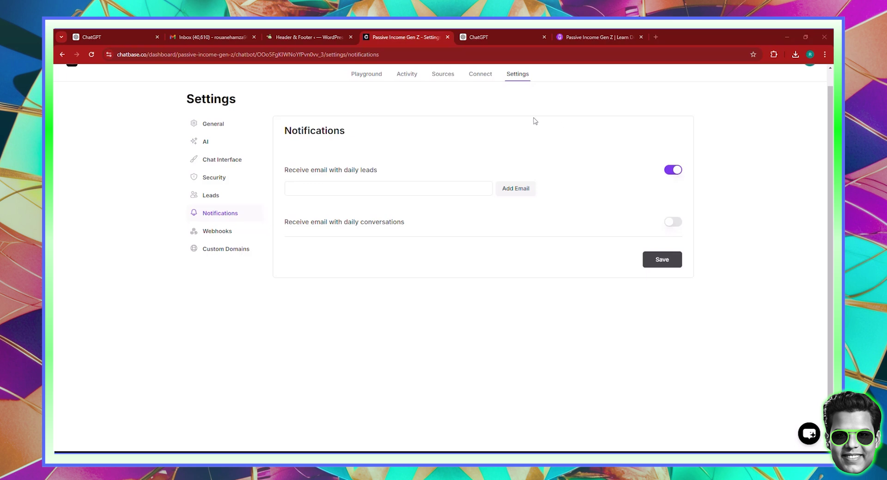
- Look over the chatbot's webhooks and custom domains settings
click(224, 234)
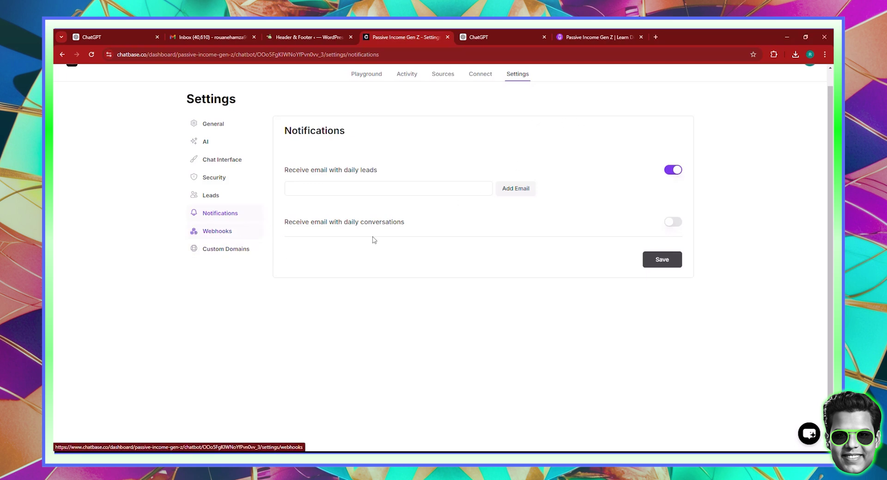
click(234, 253)
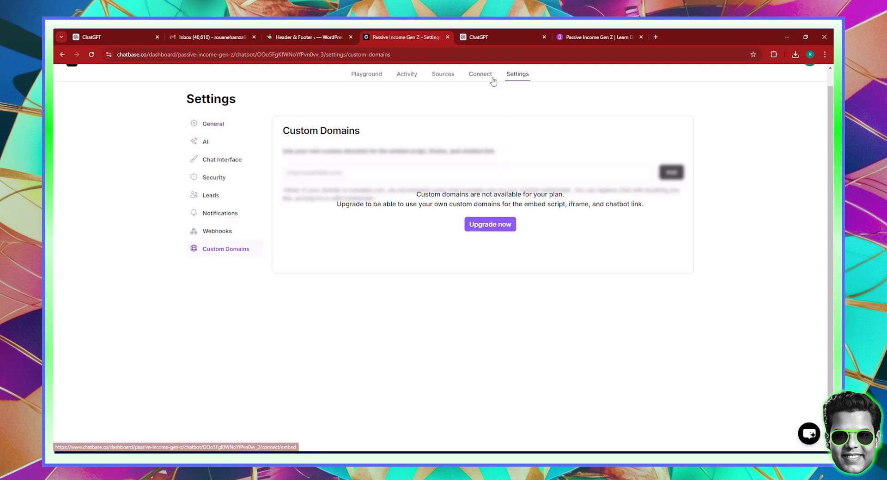
scroll(429, 159, up, 1)
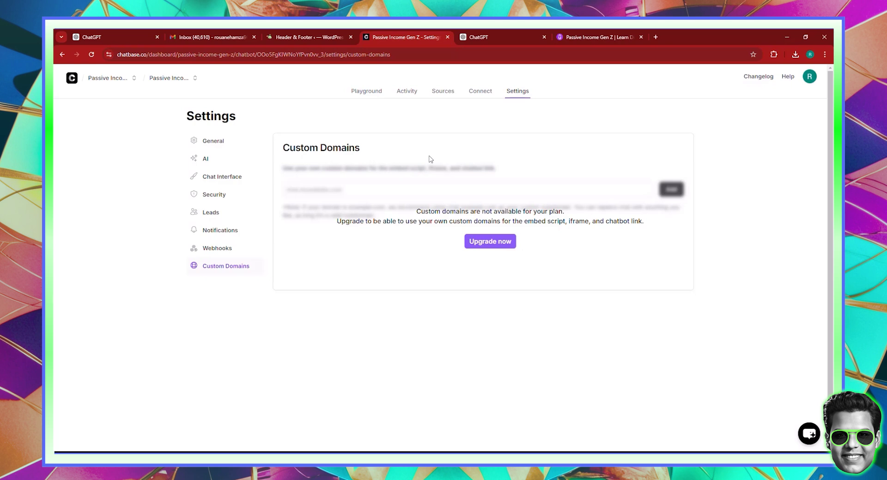
- Show the chatbot's embed code and copy the chat bubble script
click(481, 95)
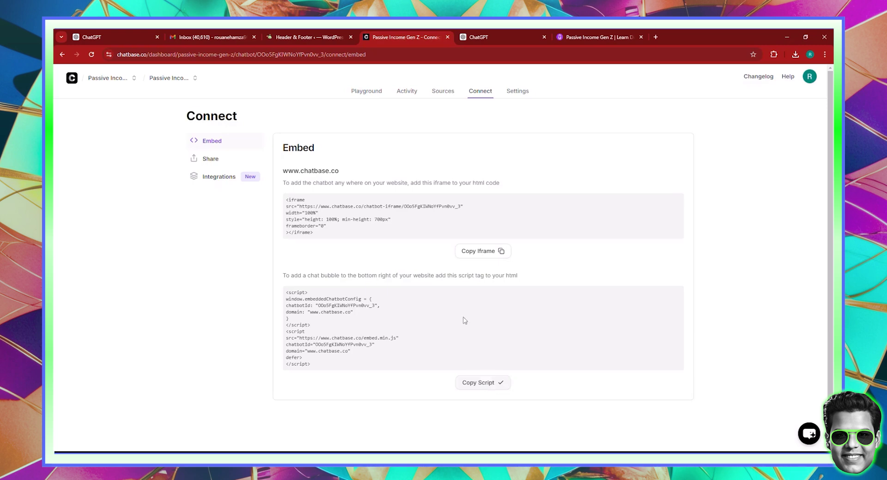
- Switch to the WordPress WPCode page, delete the old chatbot script from the global header and save the changes
click(333, 32)
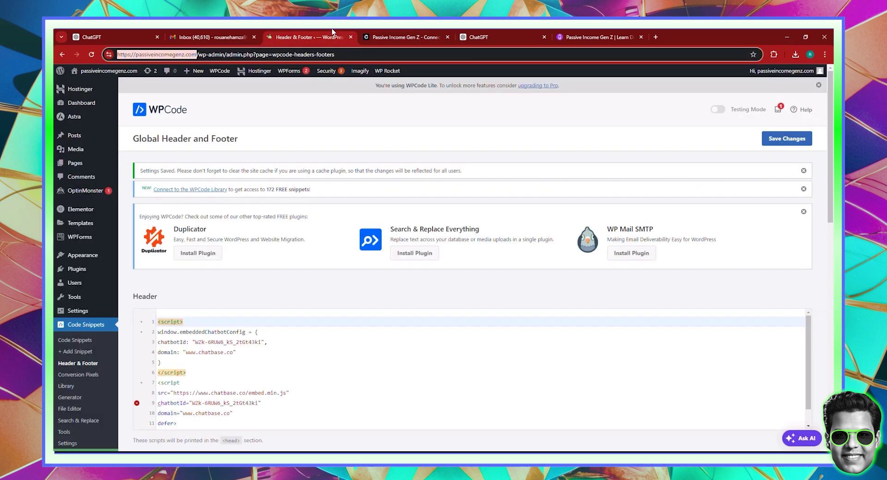
drag(205, 424, 150, 312)
key(BackSpace)
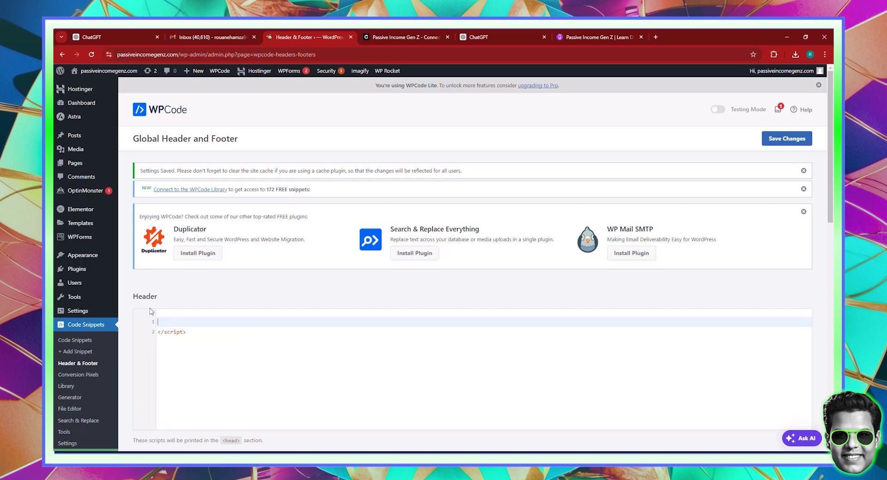
click(201, 335)
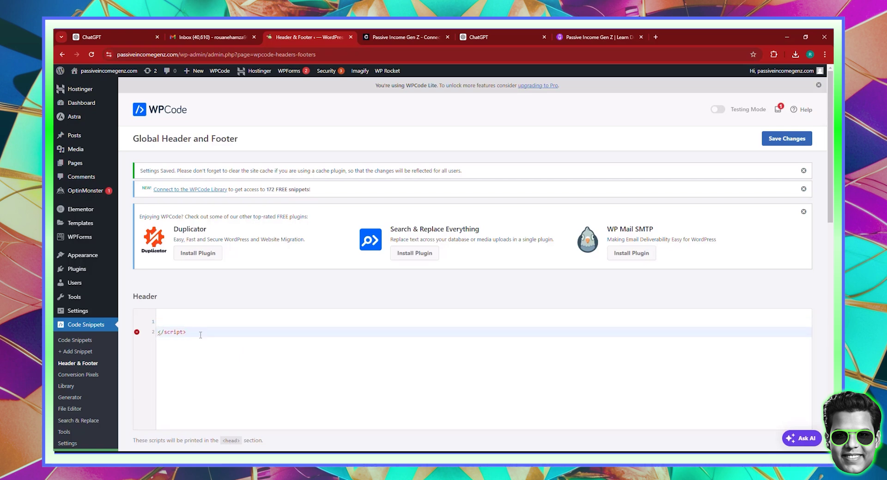
key(BackSpace)
key(BackSpace)
key(BackSpace)
key(BackSpace)
key(BackSpace)
key(BackSpace)
key(BackSpace)
key(BackSpace)
key(BackSpace)
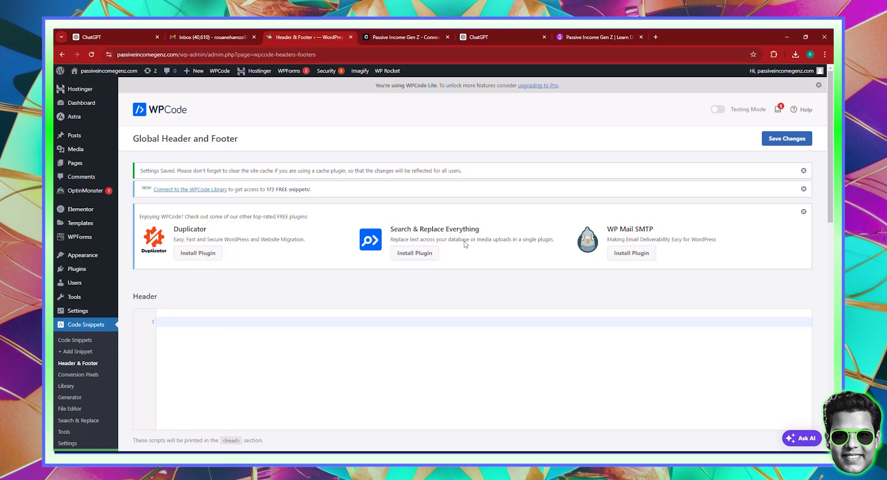
key(ctrl+shift+i)
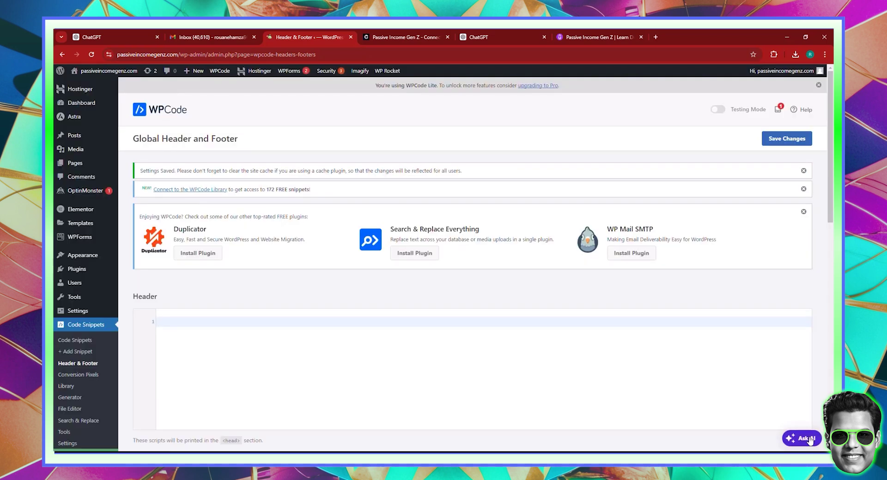
scroll(798, 161, down, 2)
scroll(776, 223, up, 1)
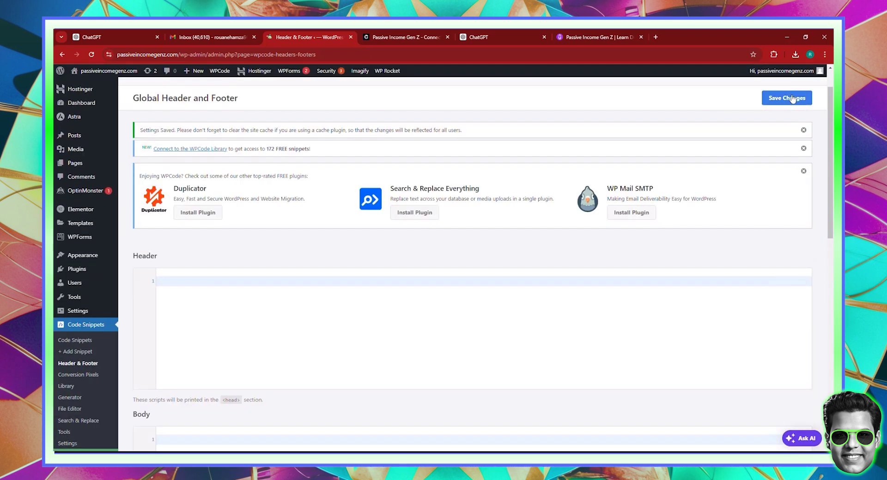
click(791, 97)
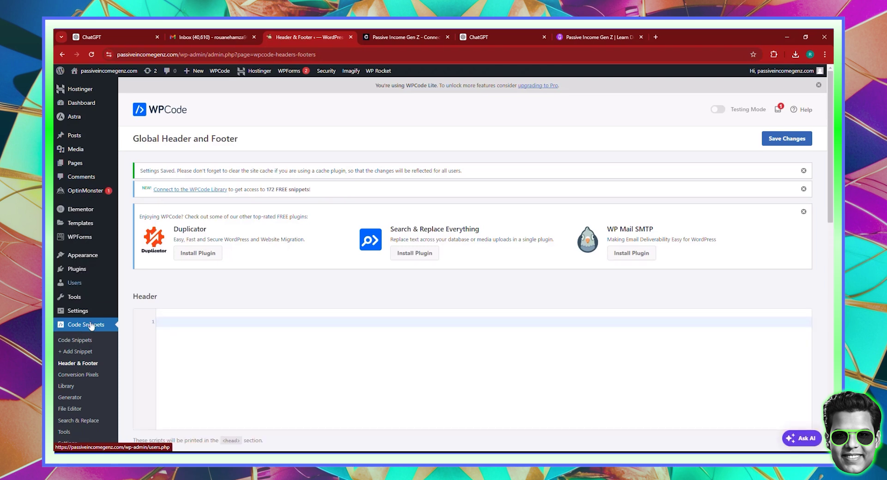
- Search the WordPress plugin directory for "header code" to look up plugins that insert header scripts
mouse_move(81, 275)
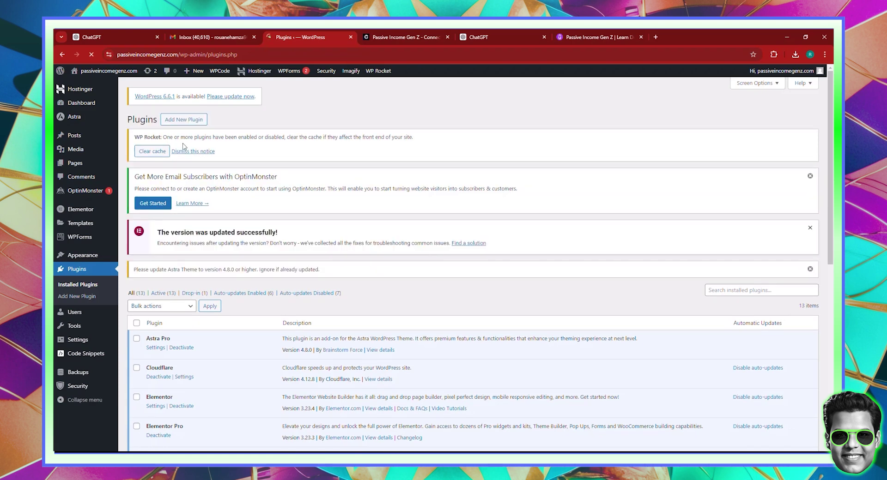
click(185, 119)
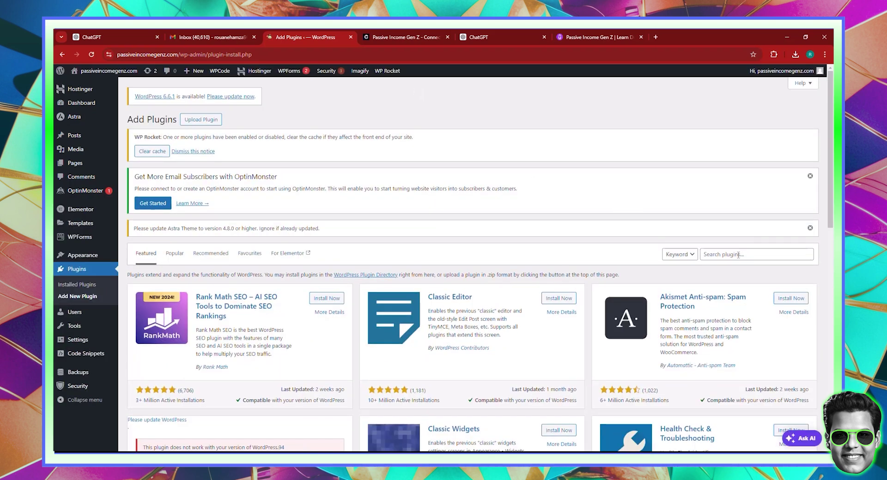
click(738, 255)
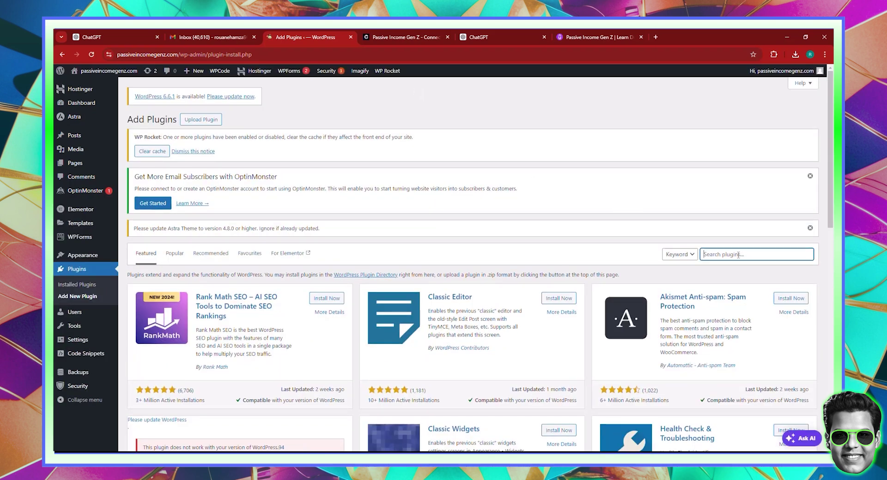
text(head)
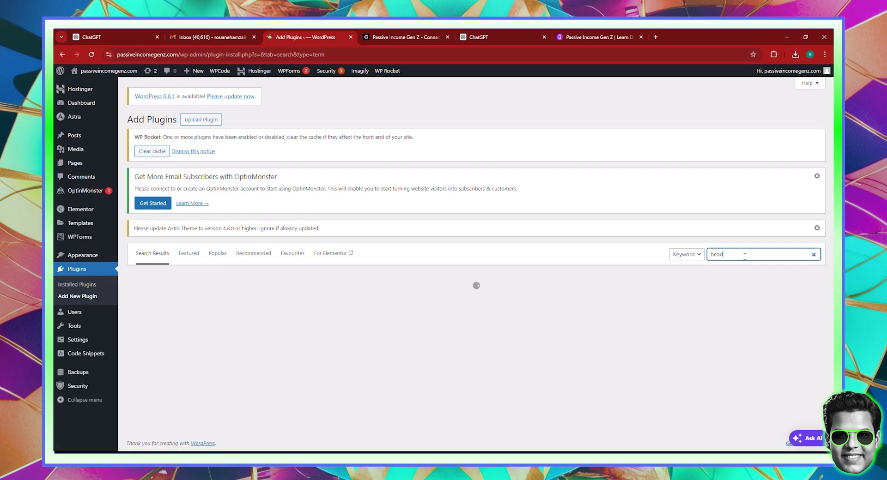
text(er code)
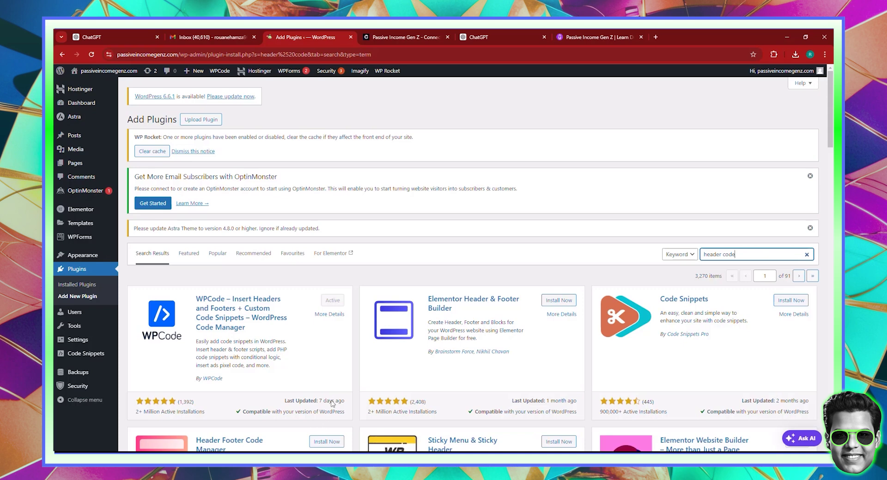
scroll(336, 402, down, 1)
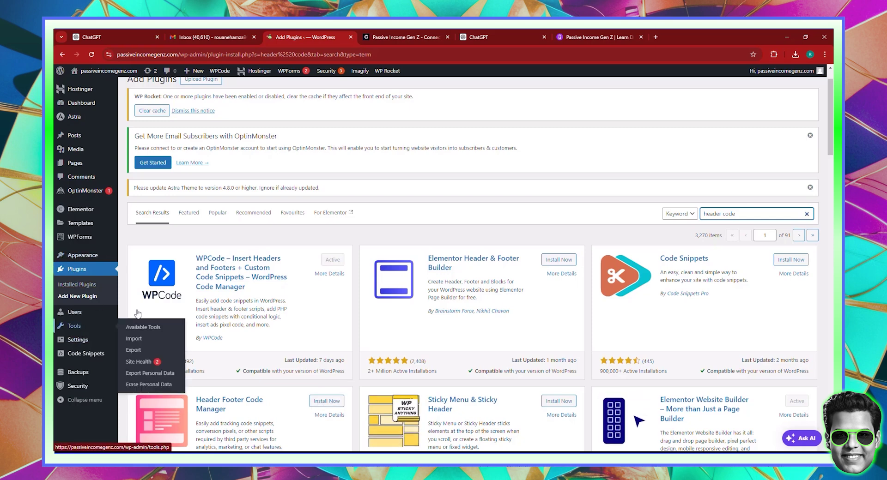
- Open WPCode's Header & Footer page and copy the chat bubble script from Chatbase's Embed page
mouse_move(83, 356)
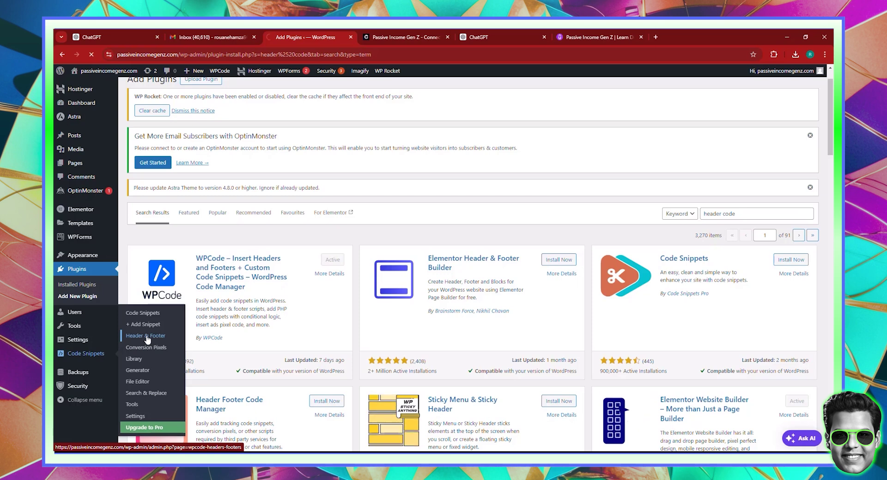
click(147, 339)
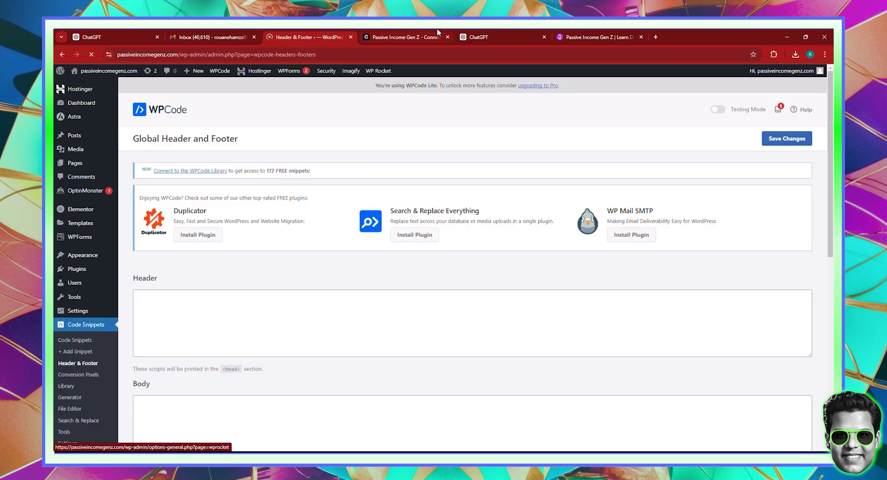
click(437, 31)
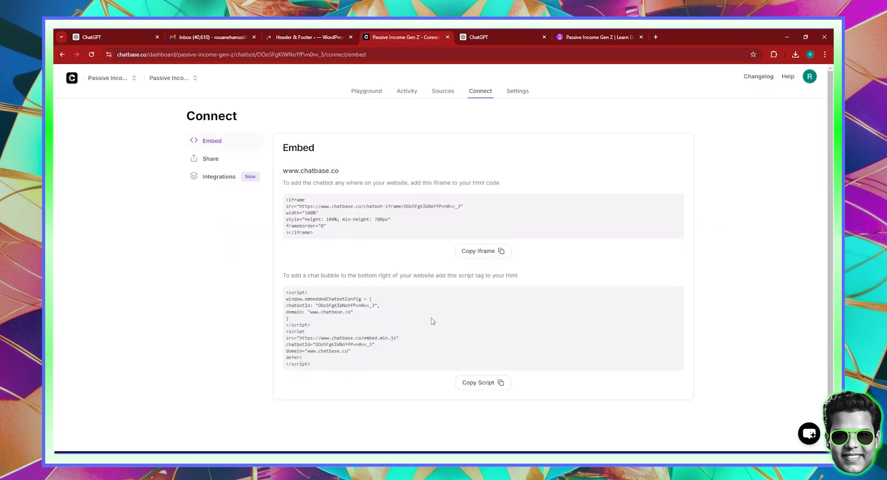
click(488, 386)
click(307, 37)
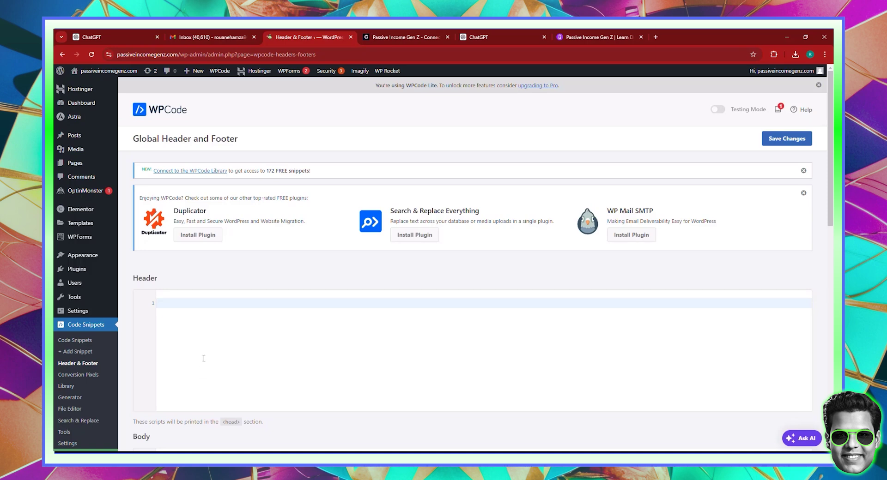
- Paste the Chatbase chat bubble script into the global Header code of WPCode and save the changes
scroll(204, 358, down, 4)
scroll(188, 297, up, 2)
click(205, 225)
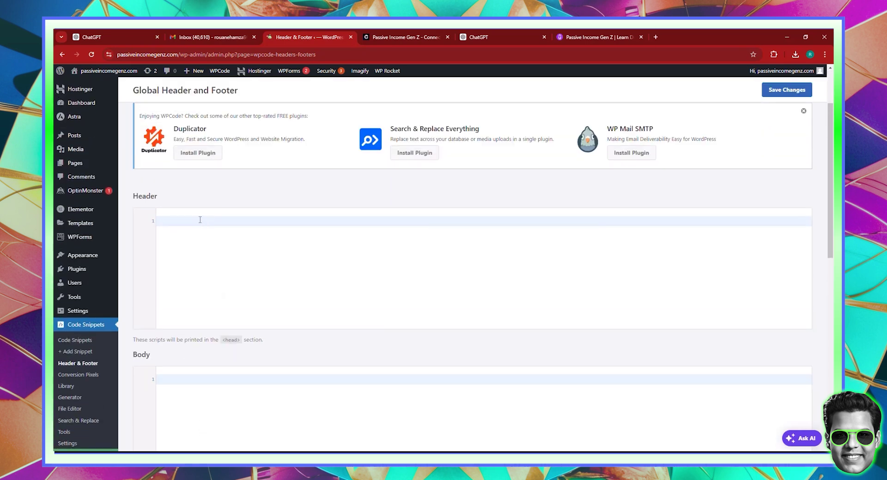
text(<script> window.embeddedChatbotConfig = { chatbotId: "0Oo5FgKIWNoYfPvn0vv_3", domain: "www.chatbase.co" } </script> <script src="https://www.chatbase.co/embed.min.js" chatbotId="0Oo5FgKIWNoYfPvn0vv_3" domain="www.chatbase.co" defer> </script>)
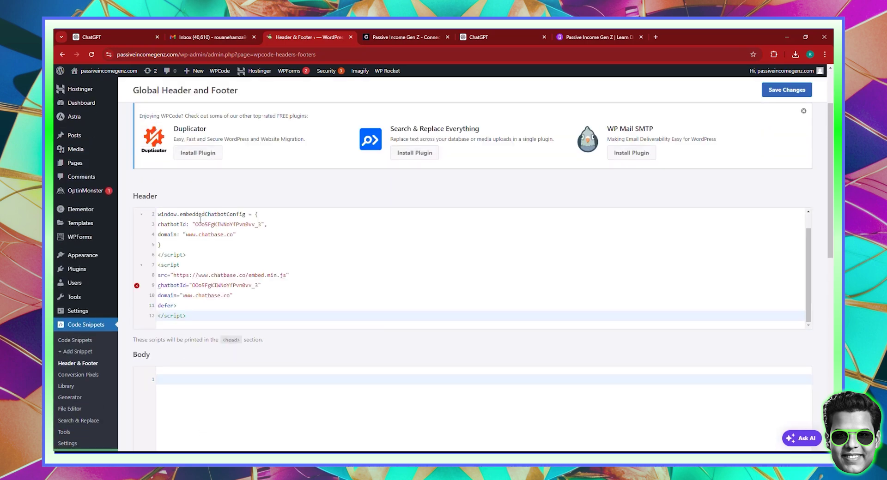
click(780, 90)
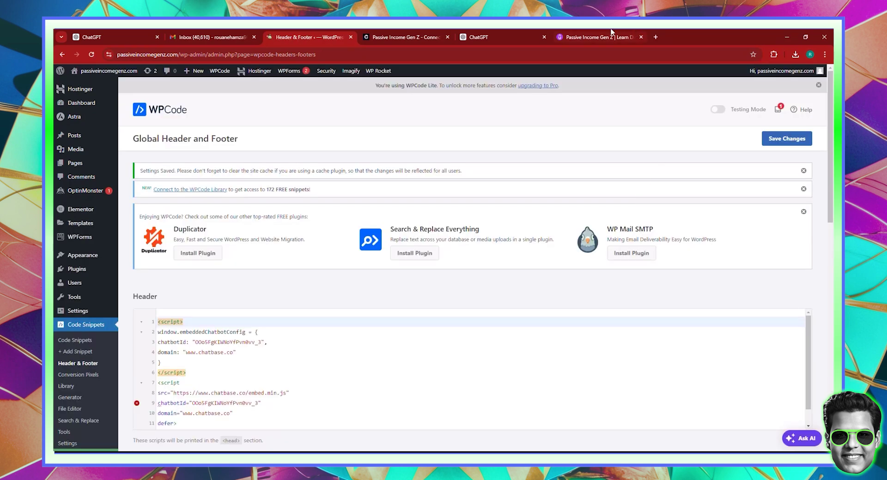
- Load passiveincomegenz.com in place of the Udemy page and open the embedded chat bubble to check it
click(601, 37)
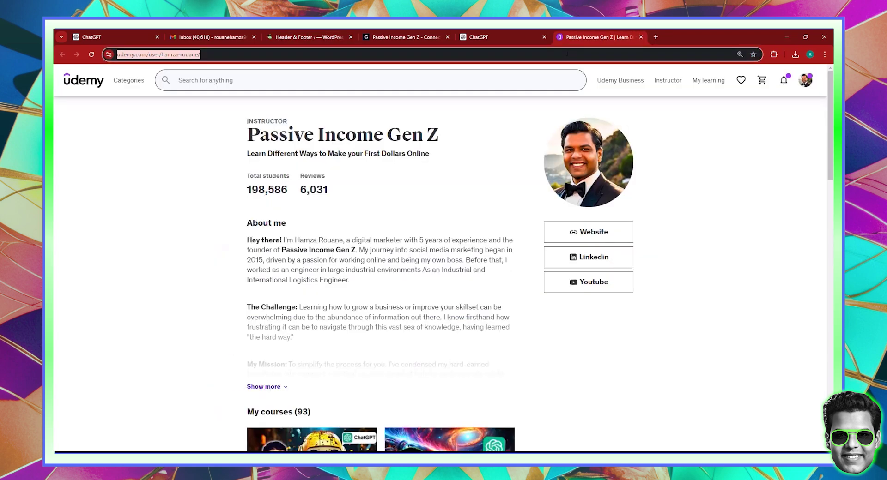
click(567, 54)
key(ctrl+a)
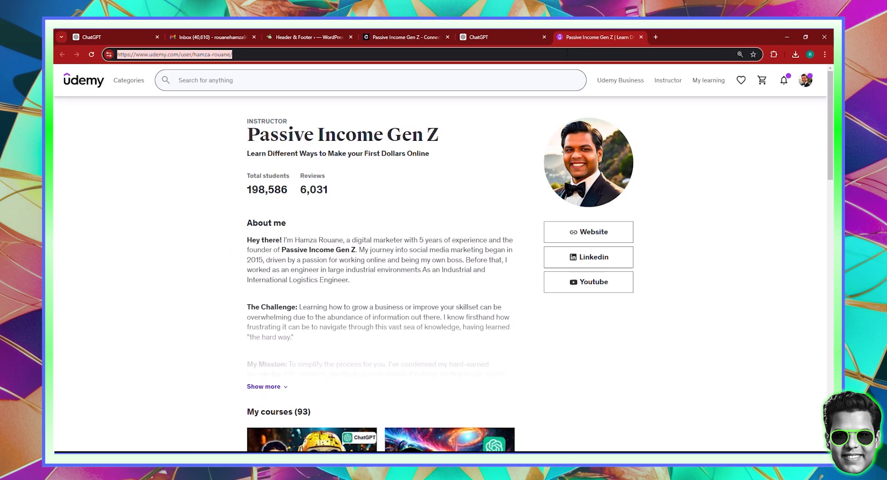
text(pas*)
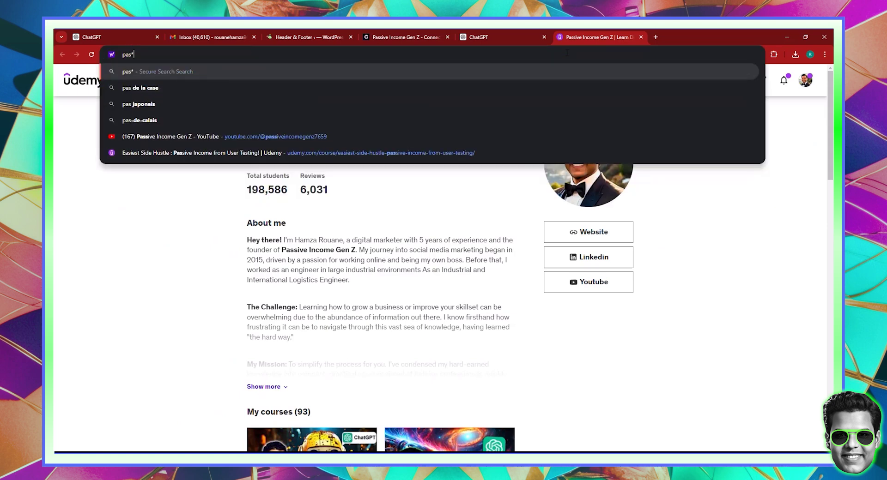
key(Down)
key(Return)
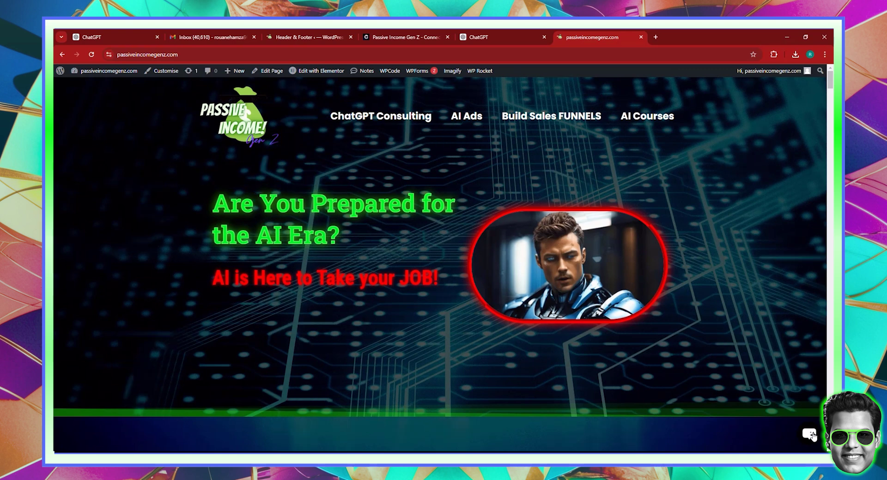
click(813, 437)
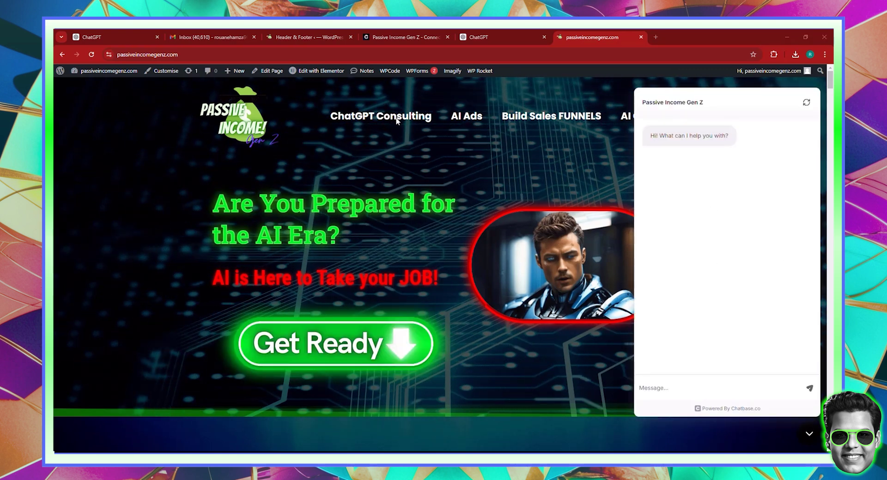
- In Chatbase's Chat Interface settings, change the initial message to "Hi! Would you Like to Make Money with AI?"
click(415, 34)
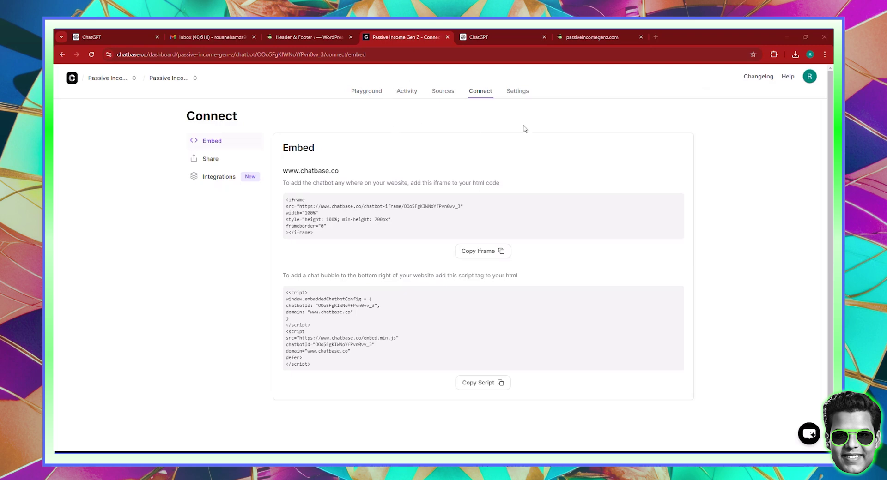
click(520, 92)
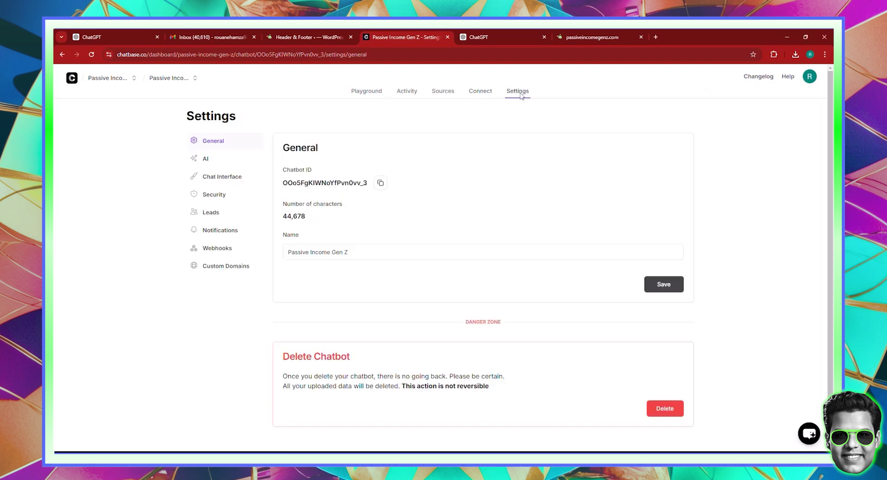
click(248, 169)
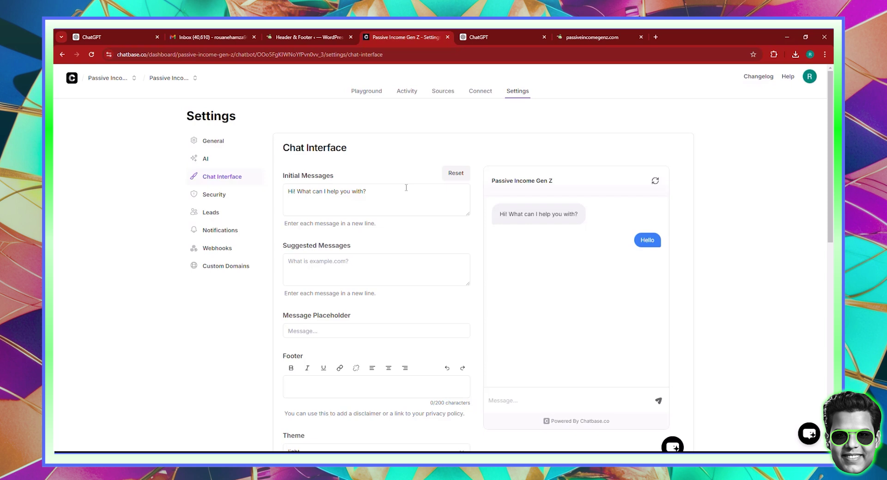
drag(367, 192, 321, 197)
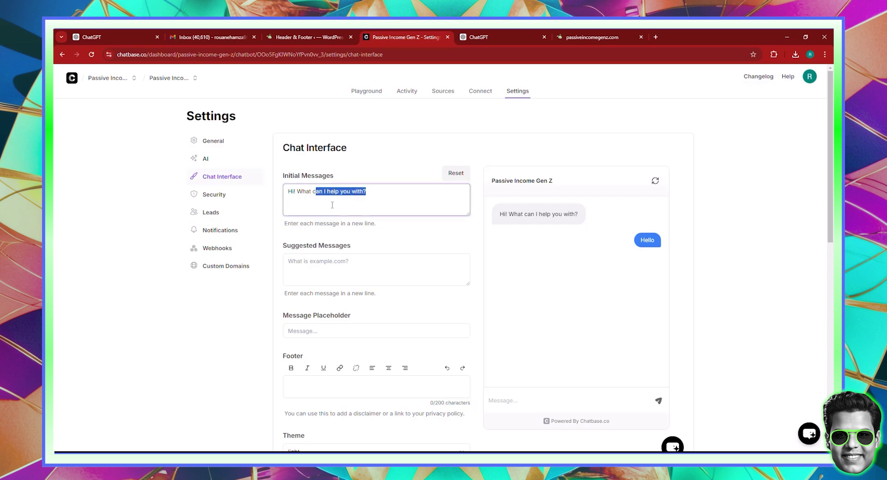
key(BackSpace)
key(BackSpace)
text(would )
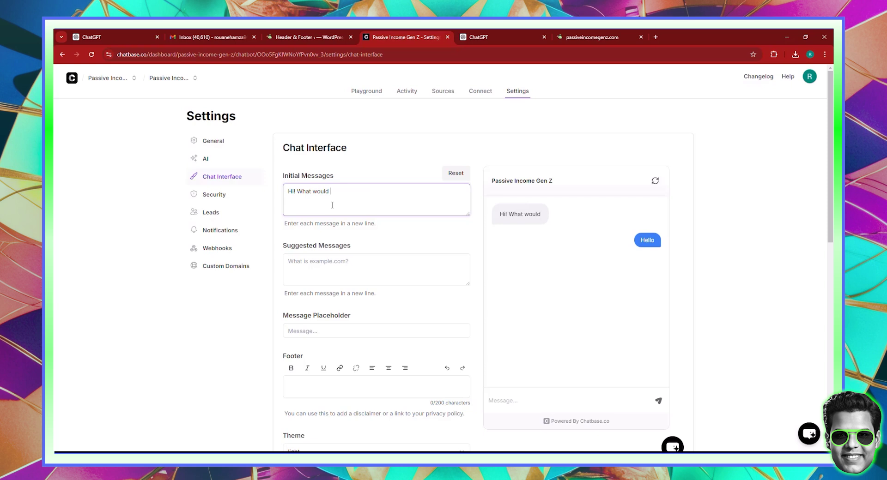
text(you)
key(BackSpace)
key(BackSpace)
key(BackSpace)
key(BackSpace)
key(BackSpace)
key(BackSpace)
key(BackSpace)
key(BackSpace)
key(BackSpace)
key(BackSpace)
key(BackSpace)
key(BackSpace)
key(BackSpace)
key(BackSpace)
text(C)
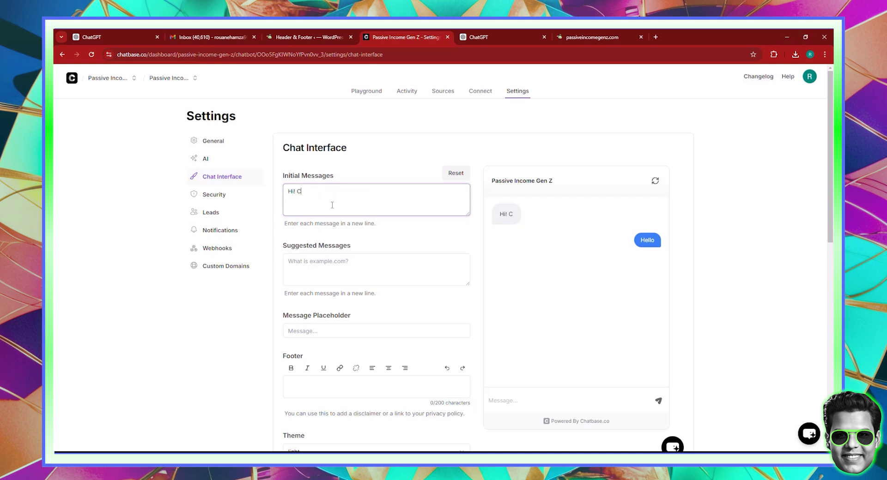
key(BackSpace)
text(qw)
key(BackSpace)
key(BackSpace)
text(Would y)
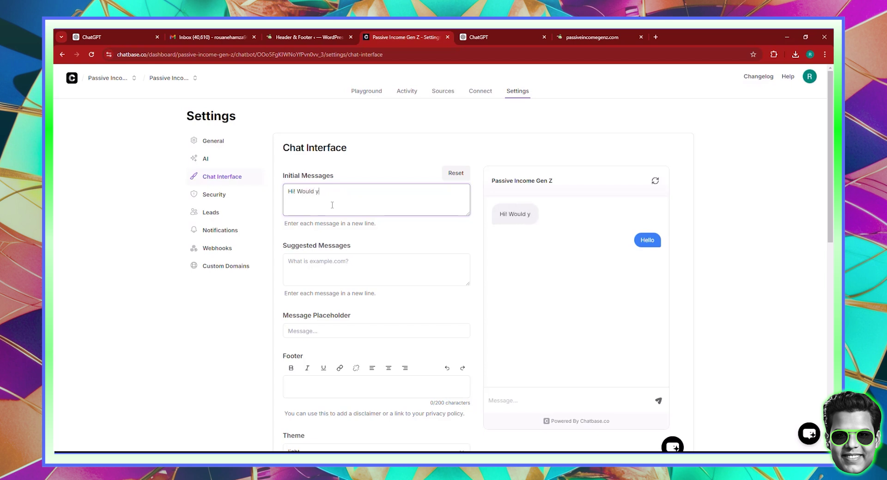
text(ou Like )
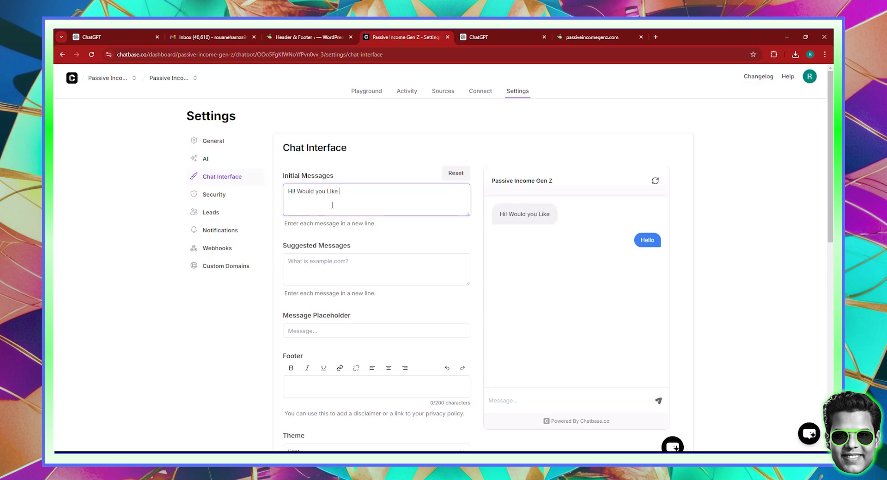
text(to Make Mone)
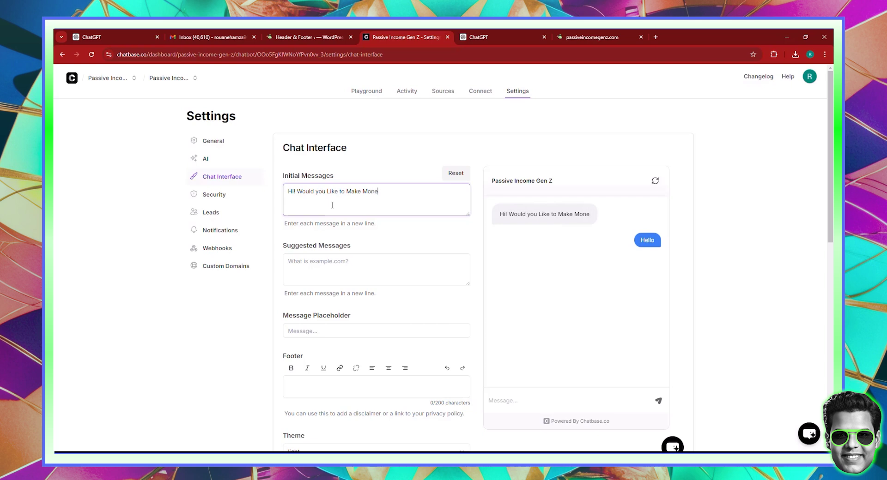
text(y with AI?)
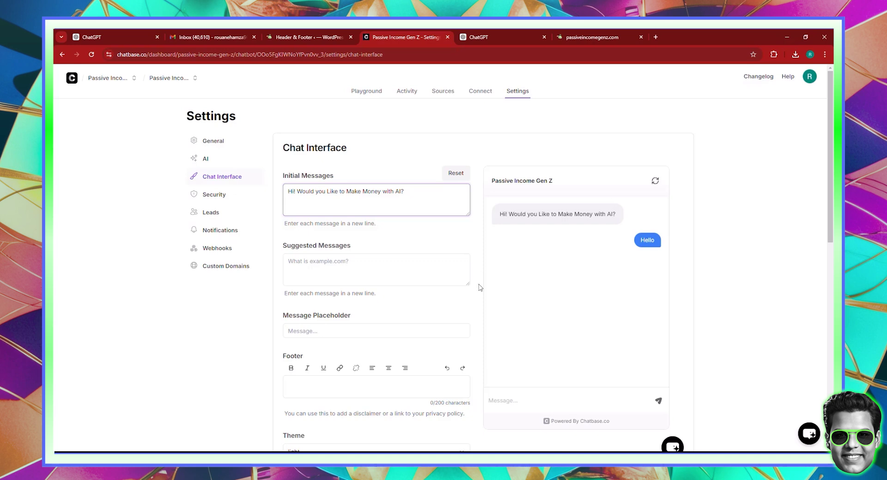
- In ChatGPT, ask to "provide me with 4 of the most basic and probable suggested messages to start a conversation with the chatbot in bullets."
click(476, 37)
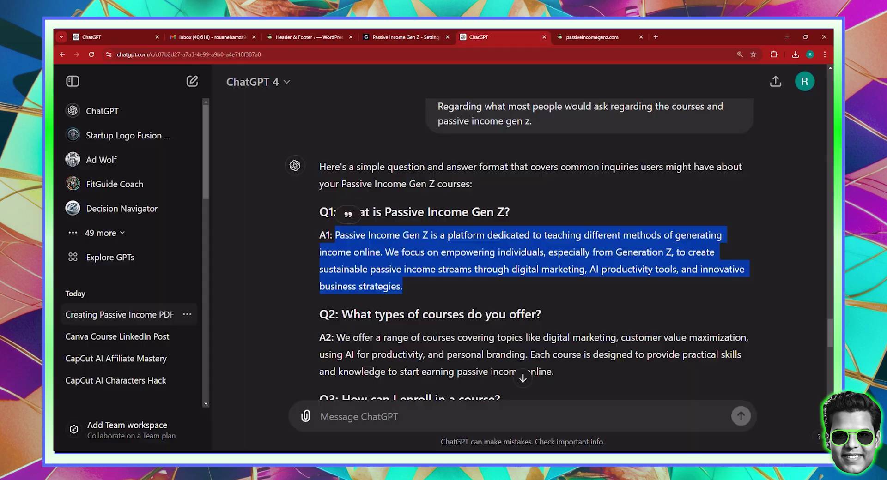
click(414, 419)
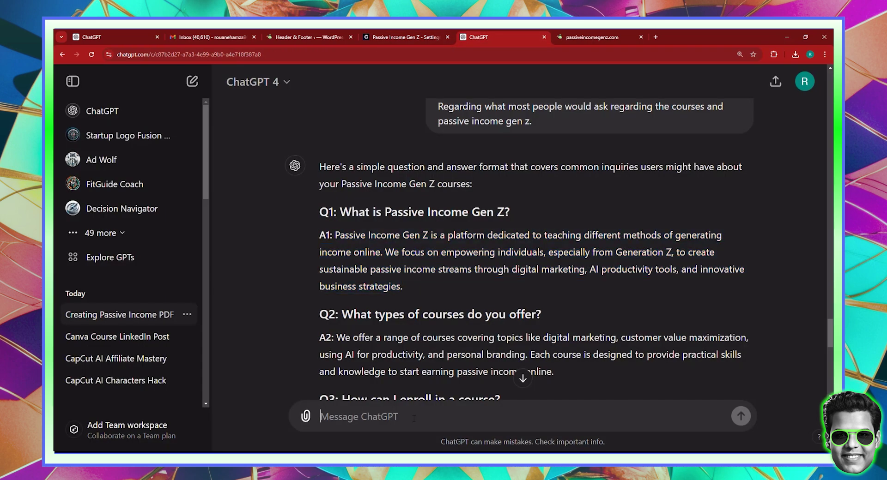
text(provide me with)
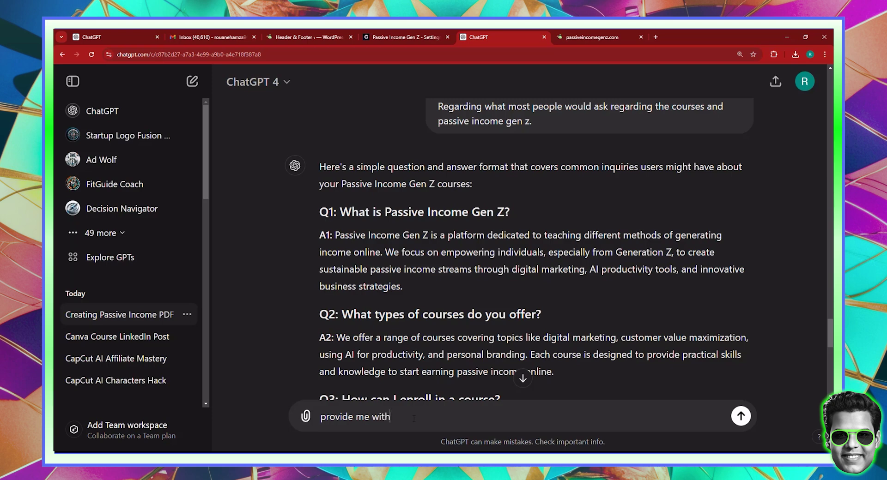
text( 4 of the most basic and probable sugge)
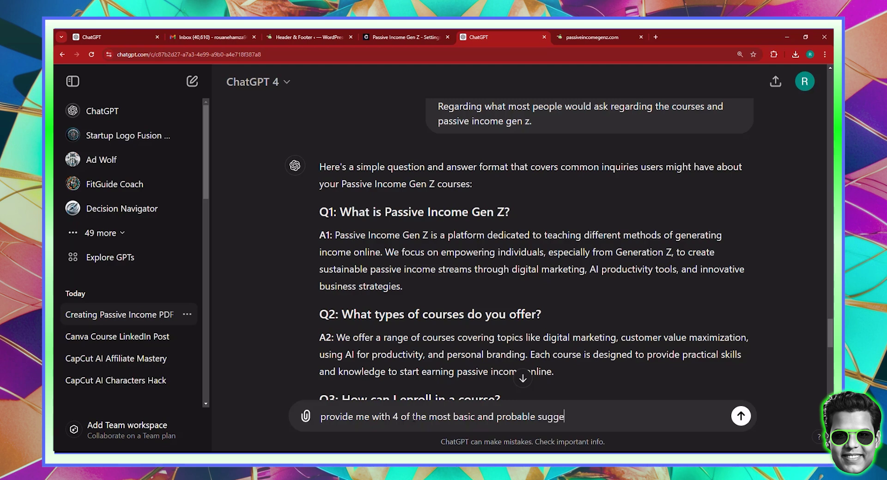
text(sted messages to start a co)
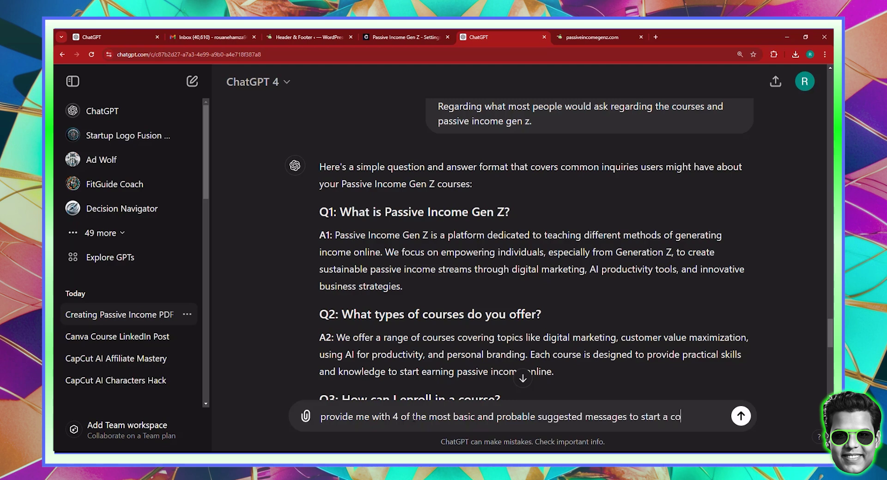
text(nversation with the chatb)
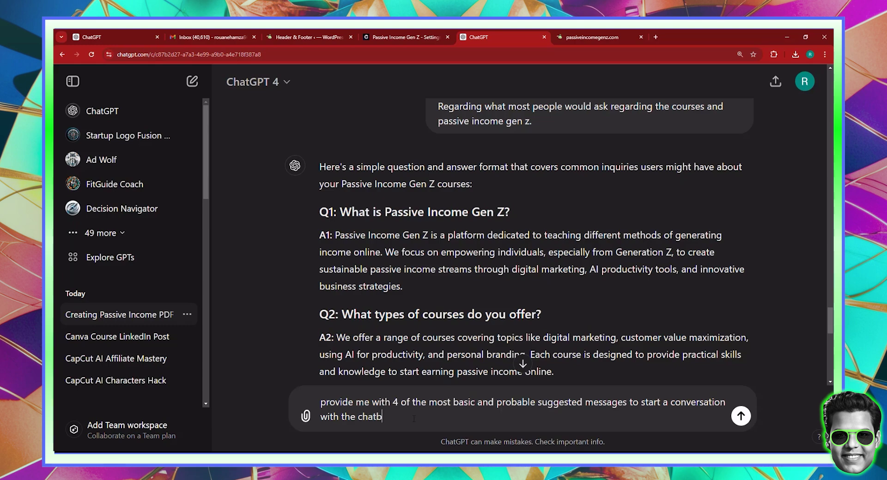
text(ot in bullets.)
key(Return)
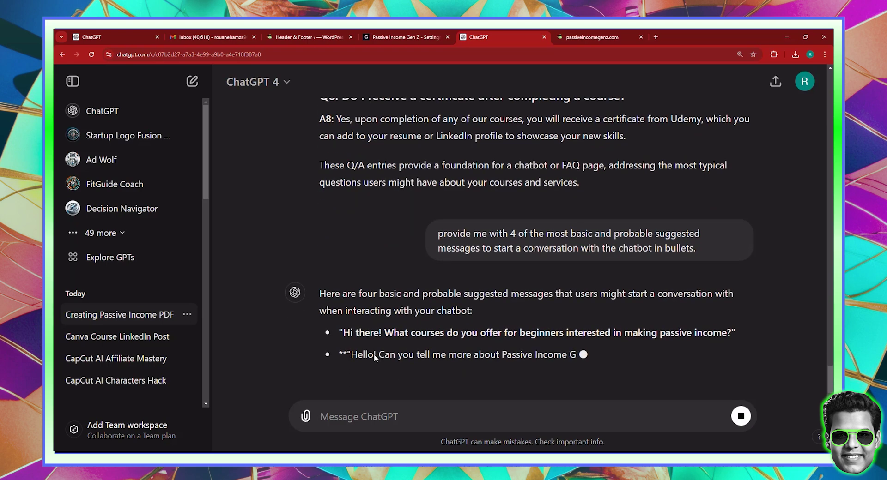
scroll(376, 353, up, 3)
scroll(375, 353, down, 3)
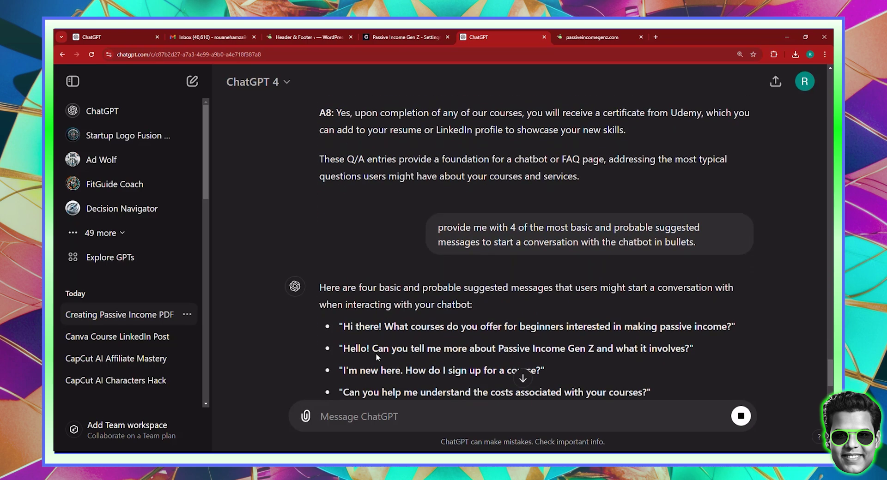
- Ask ChatGPT to shorten the suggested messages with the prompt "THE QUESTIONS ARE LONG shorten them"
click(405, 413)
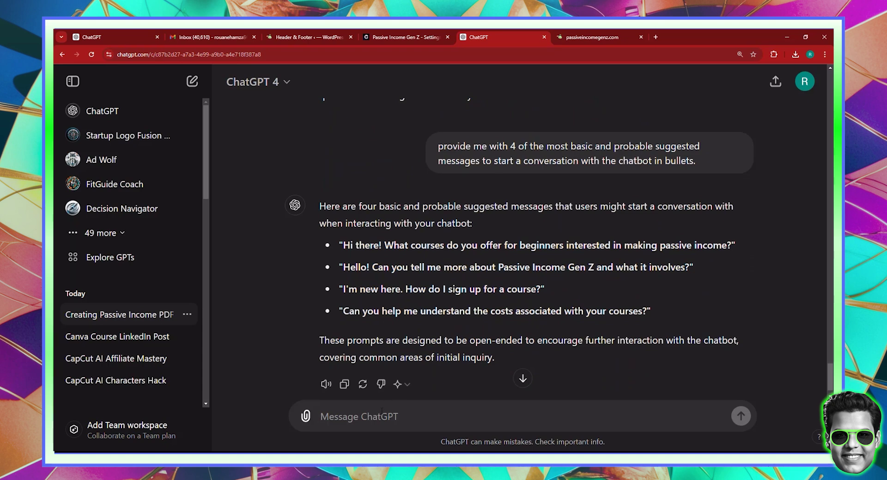
text(THE QUESTIO)
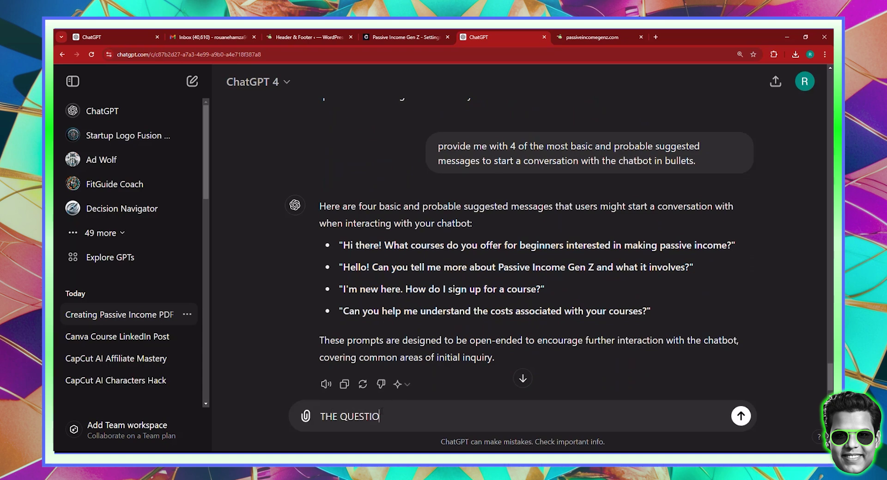
text(NS ARE LONG shorten them)
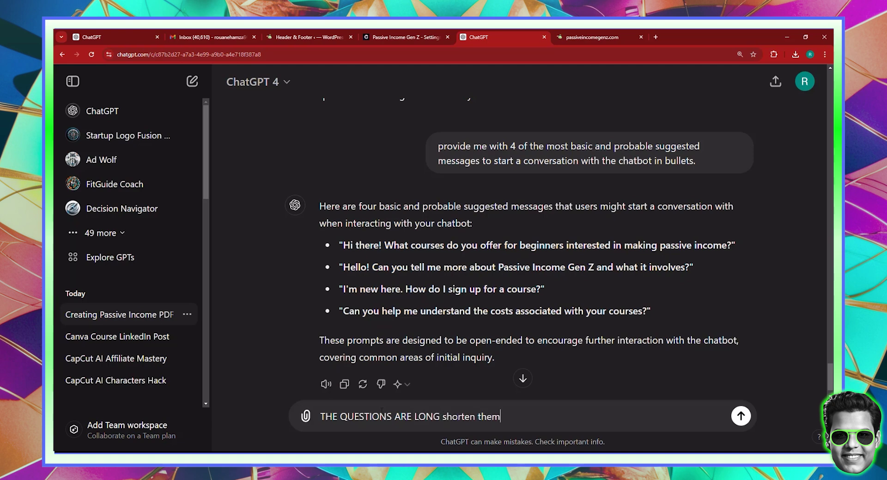
key(Return)
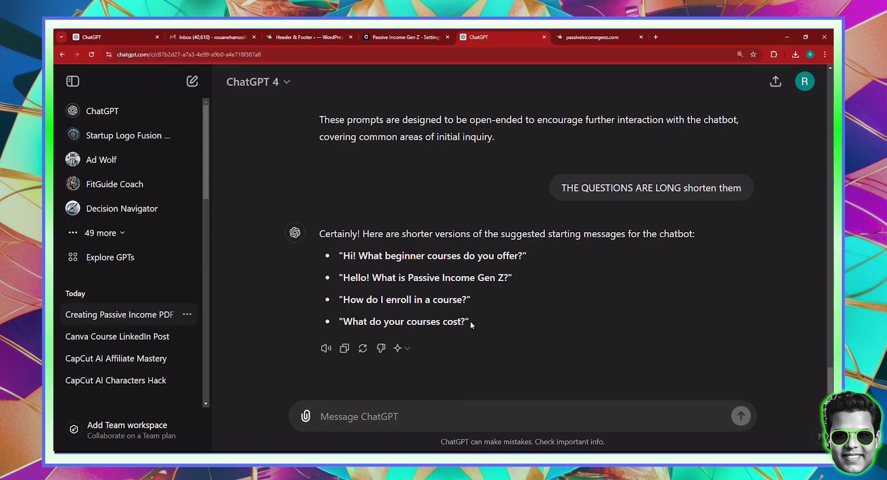
- Copy the four shortened questions from ChatGPT and paste them as the Suggested Messages in Chatbase's Chat Interface settings
drag(474, 322, 333, 253)
key(ctrl+c)
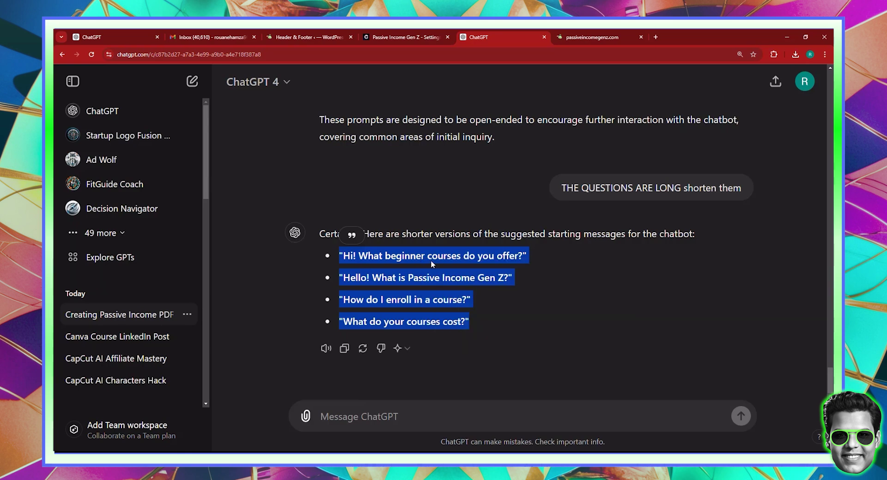
click(406, 37)
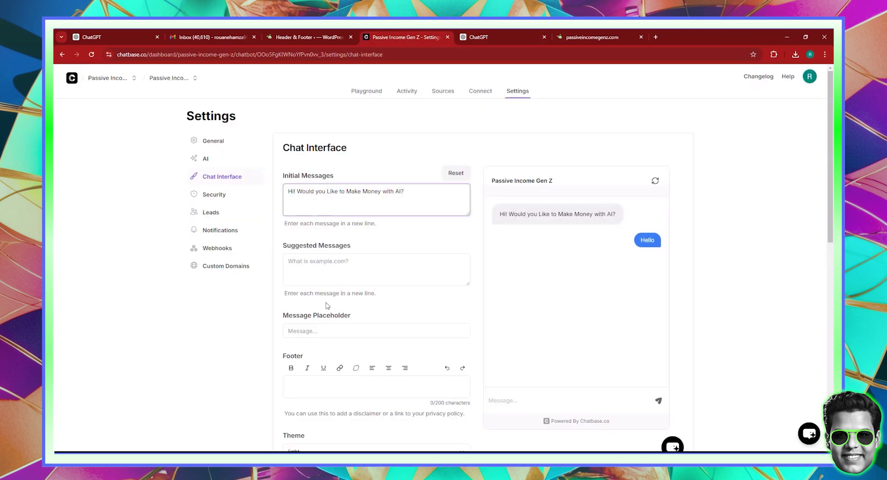
click(317, 268)
right_click(316, 267)
click(330, 344)
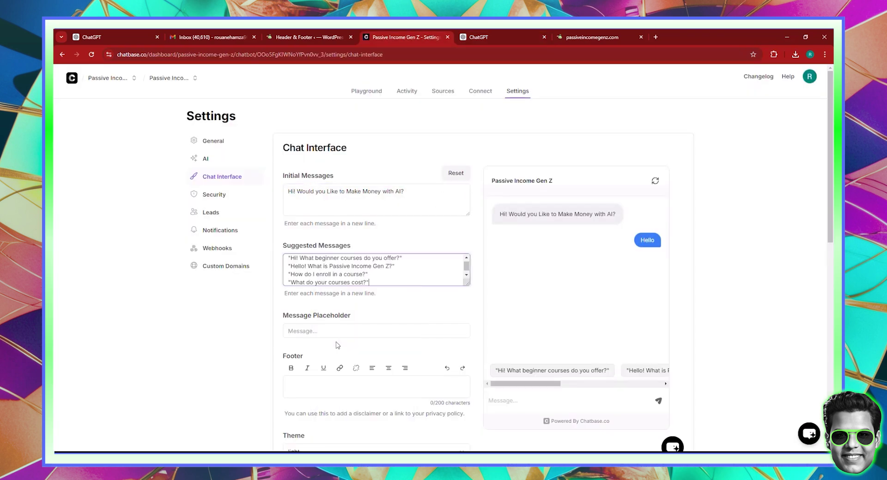
- Add the suggested message "Do you Offer Money Back Guarrantee?" on a new line and set the message placeholder to "Type your Message..."
text(*)
key(Return)
text("Do )
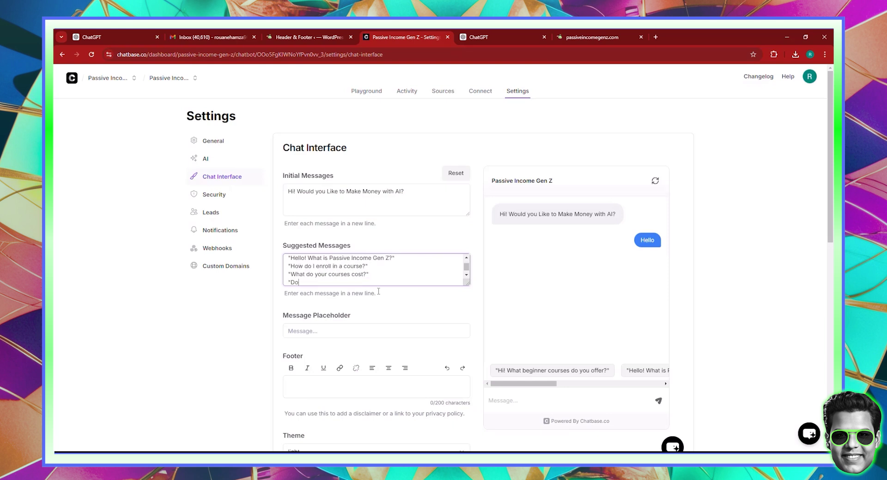
text(you Offere Money Back Guarrantee?")
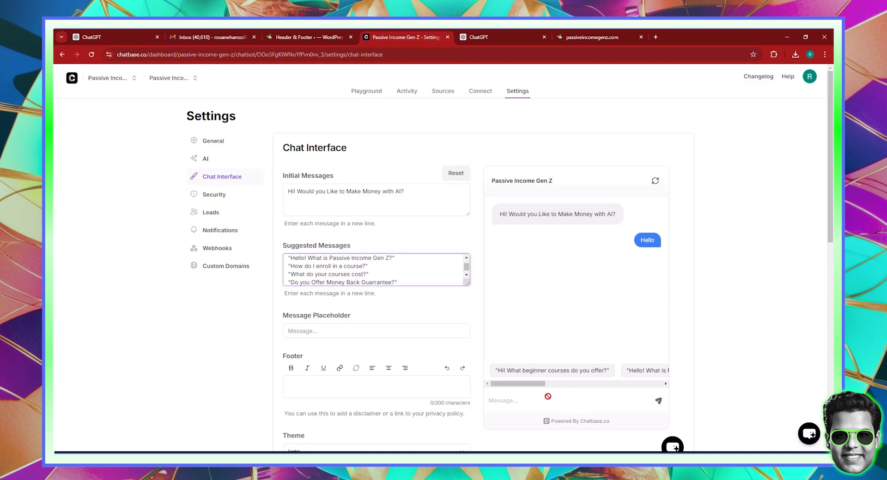
click(304, 336)
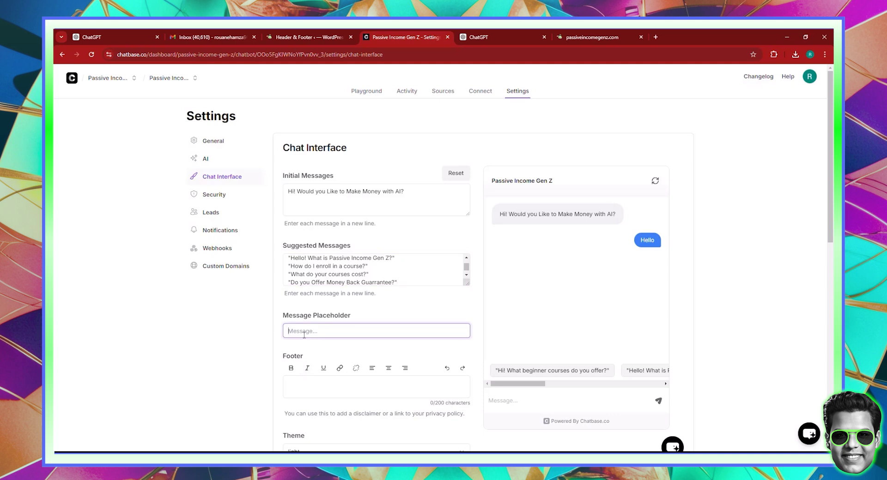
text(Type your message...)
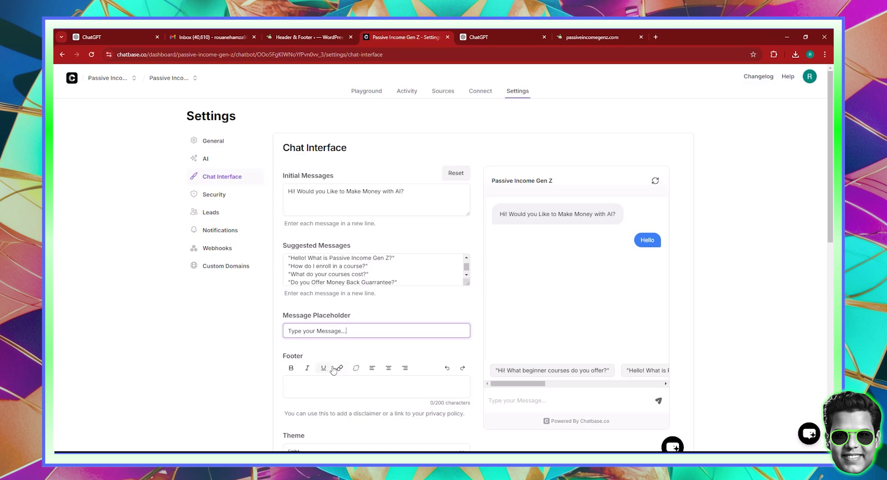
- Preview the chat interface in the dark theme and return the theme to light
scroll(335, 381, down, 2)
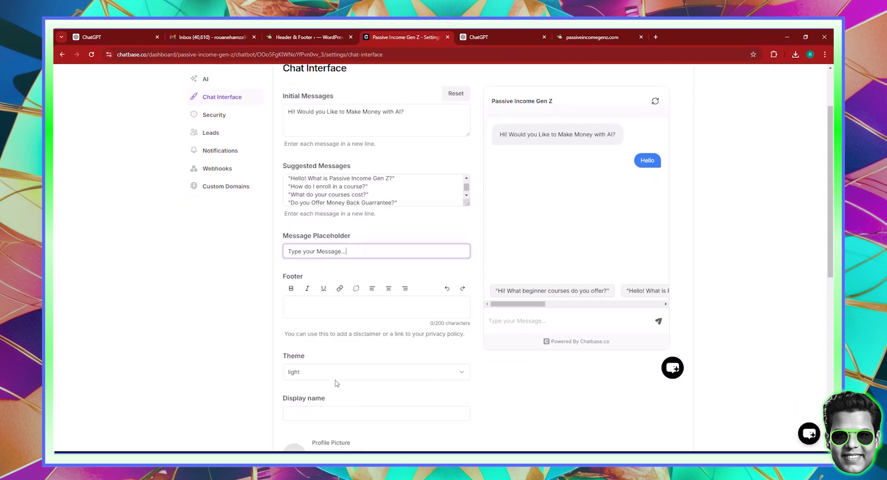
click(335, 377)
click(306, 402)
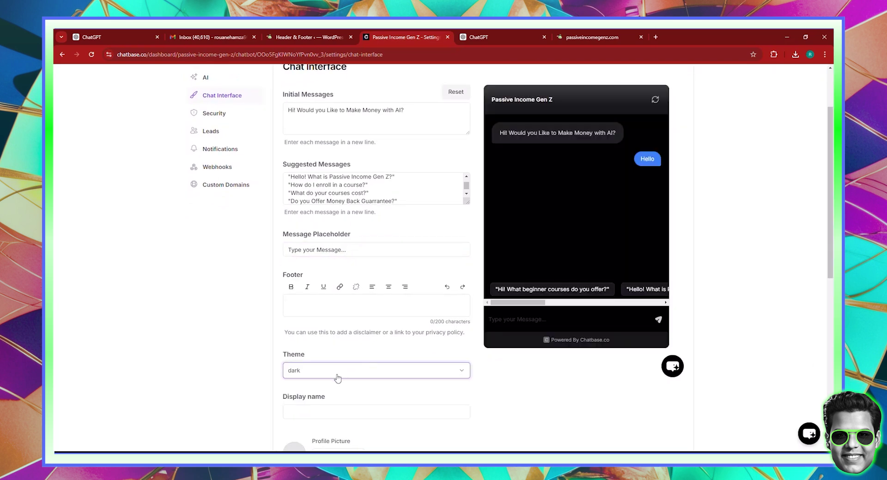
click(332, 375)
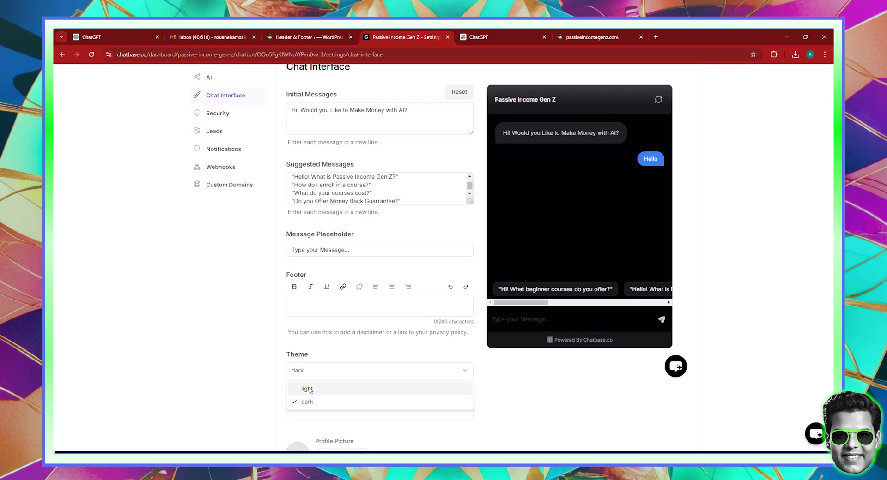
click(307, 389)
- Set the chatbot's display name to "Passive Income Gen Z (Support Team)"
scroll(336, 369, down, 2)
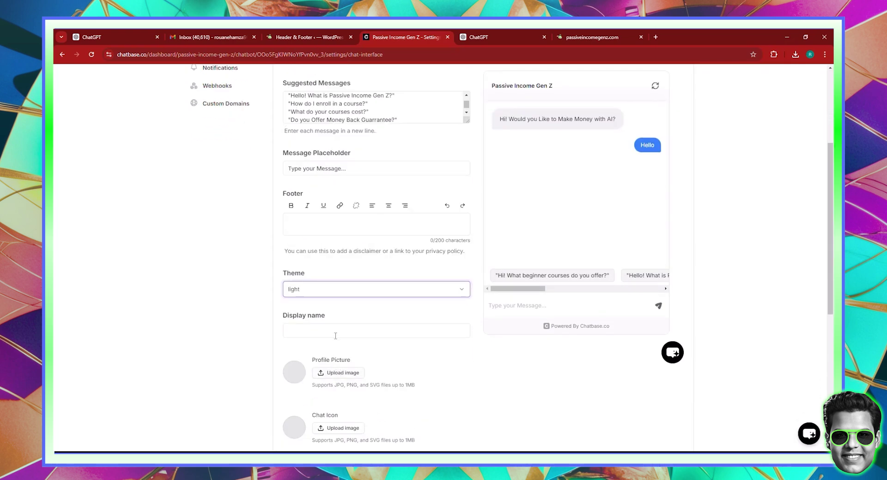
scroll(452, 292, up, 1)
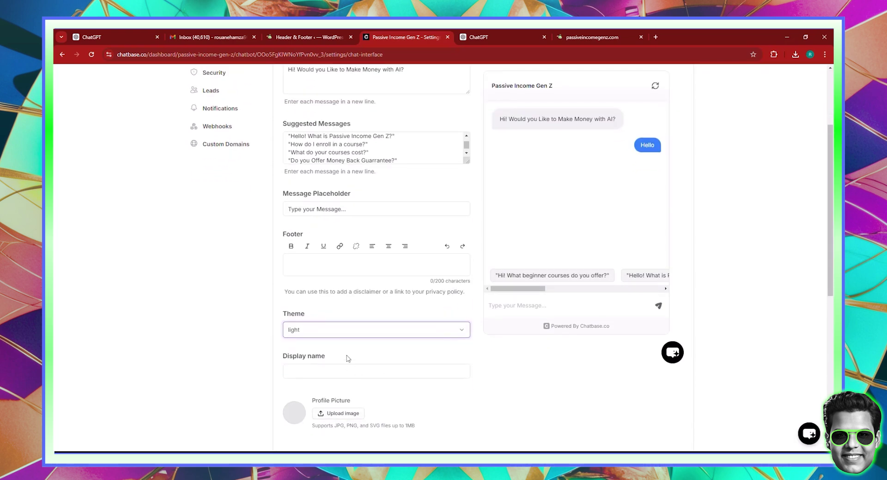
click(338, 366)
text(Pass)
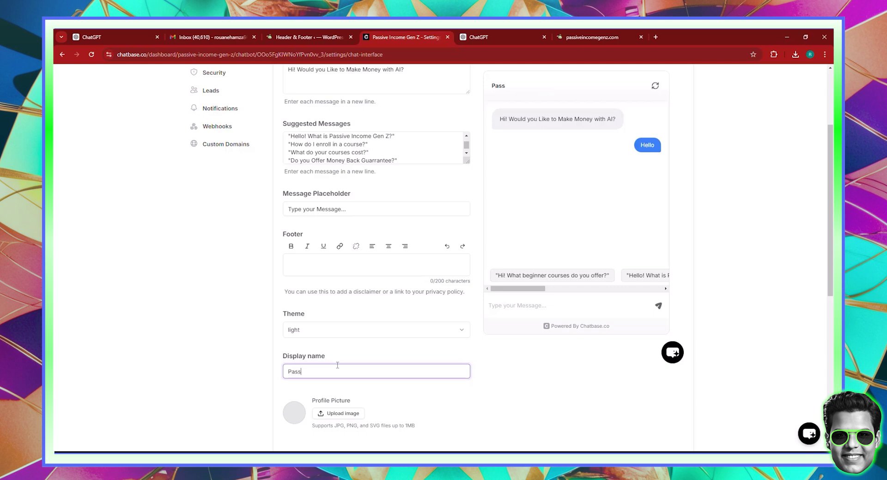
text(ive Income Gen Z Support T)
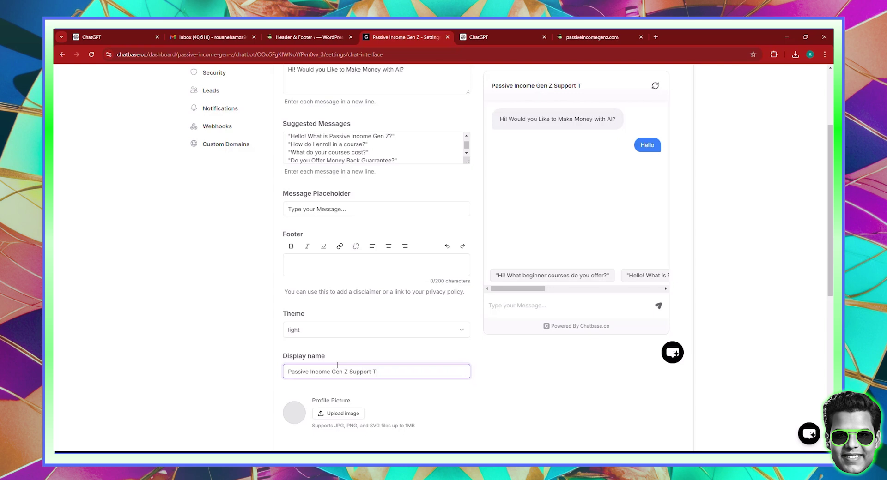
text(eam()
click(399, 371)
- Upload the "passive income gen z logo" PNG from Downloads and attach it as the chatbot's profile picture
click(341, 413)
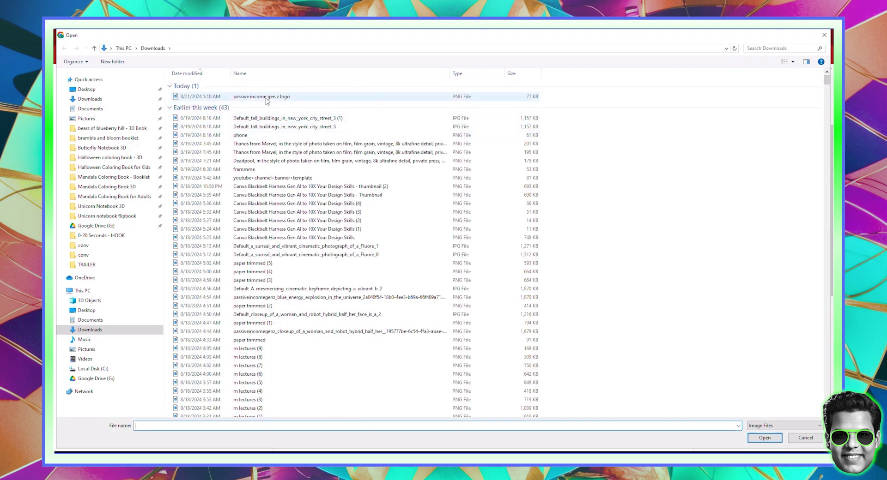
double_click(261, 97)
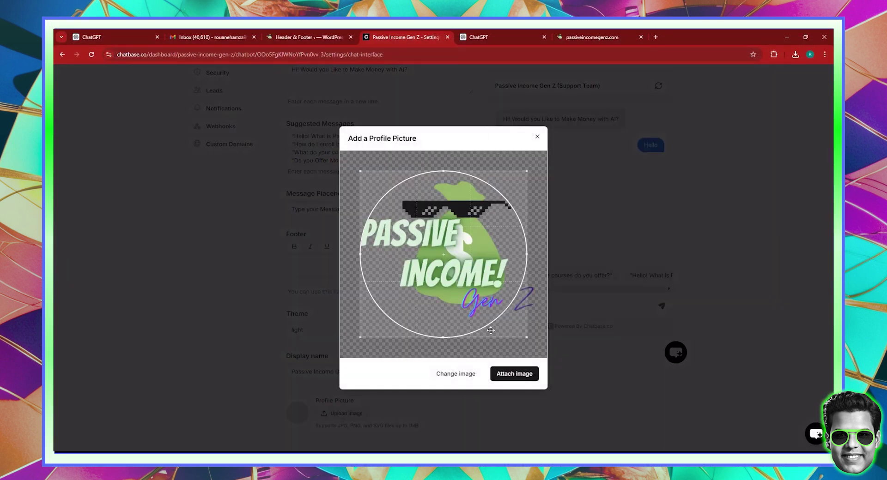
click(519, 376)
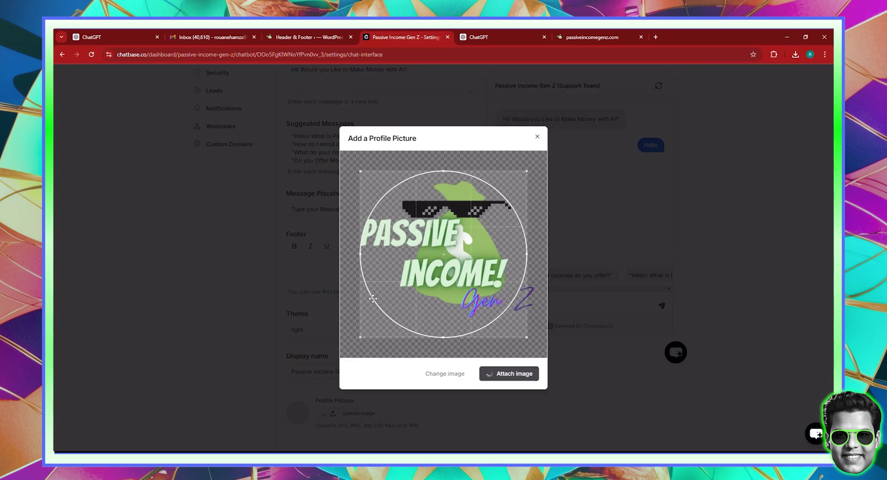
scroll(480, 332, down, 3)
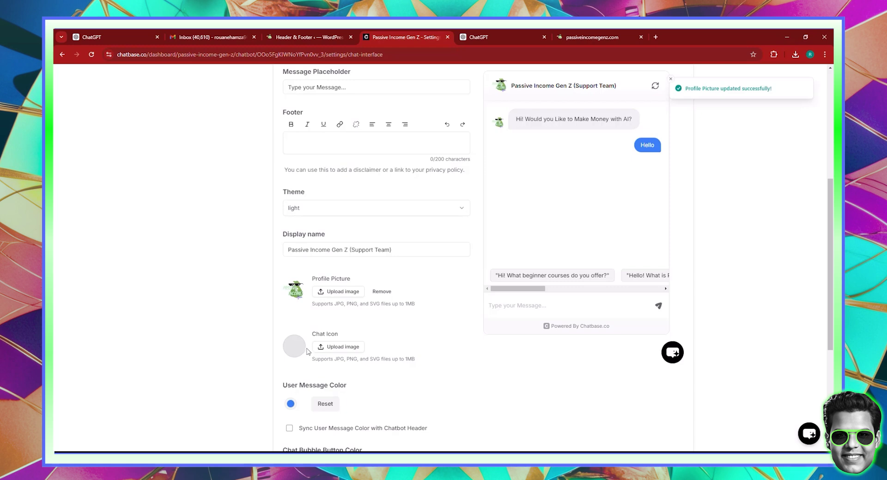
click(341, 350)
click(829, 33)
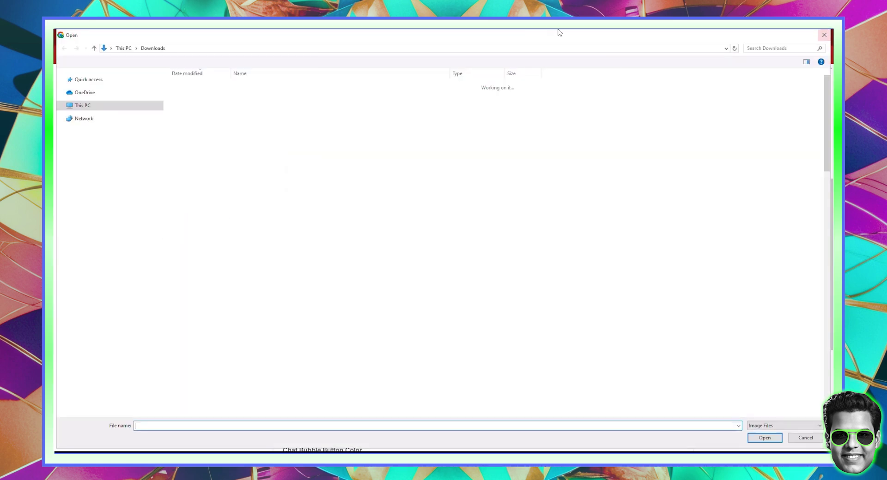
click(601, 38)
click(508, 33)
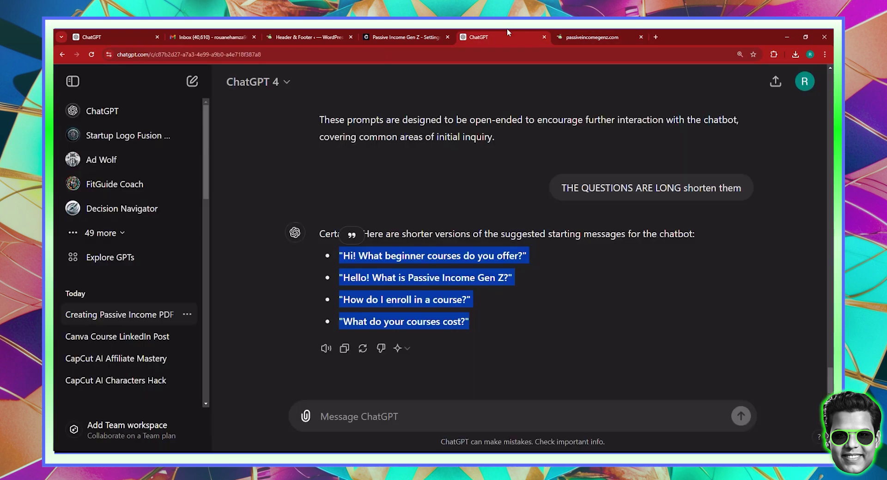
- Open Canva in a new browser tab, create a blank 500 × 500 px design titled "Chatbot Icon", and close the Canva home page
click(656, 37)
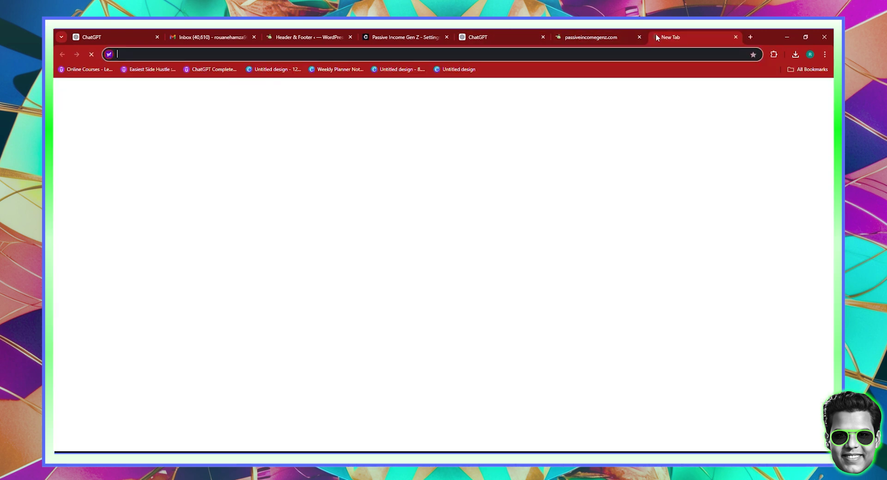
text(canva)
key(Return)
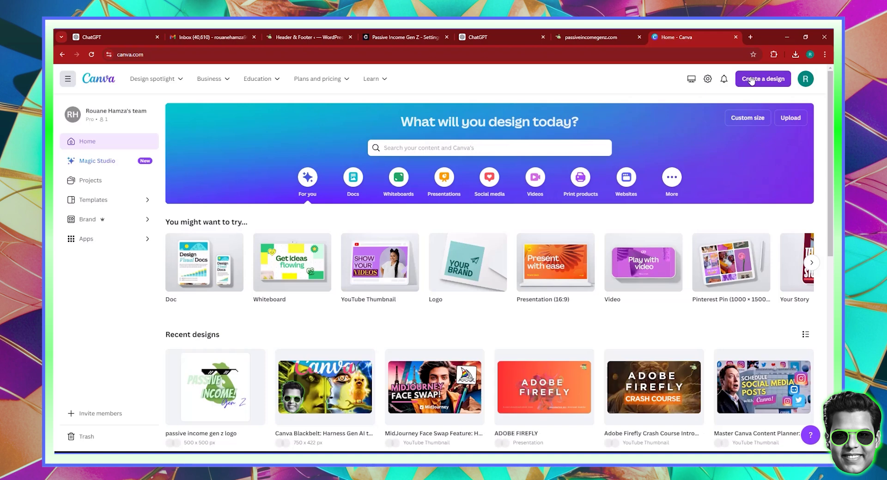
click(752, 80)
click(672, 138)
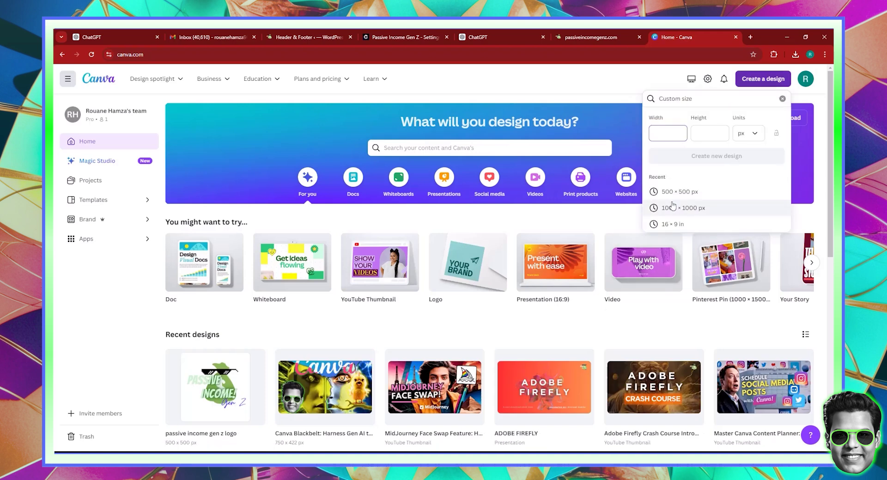
click(688, 194)
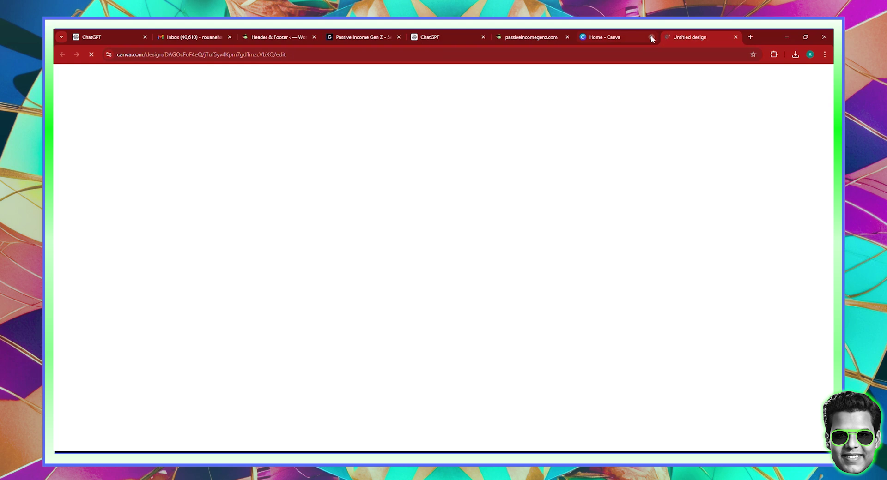
click(651, 37)
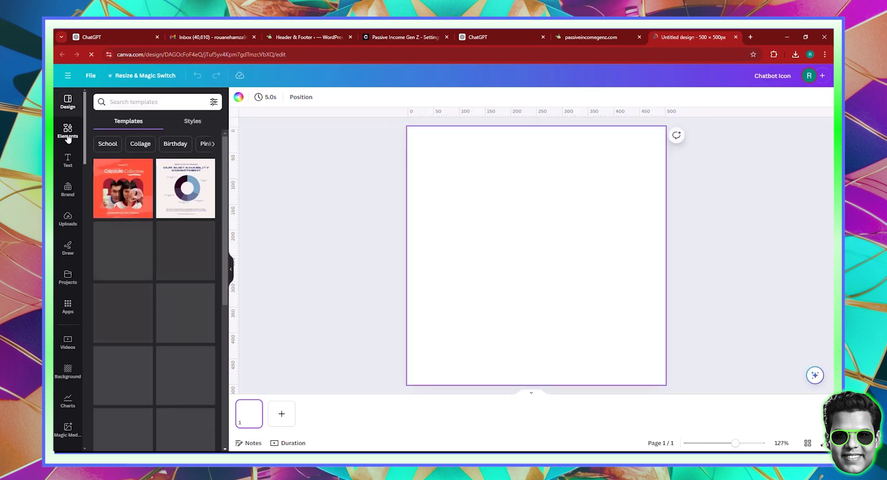
- Search the design elements for "Chatbot" and limit the results to graphics
click(68, 134)
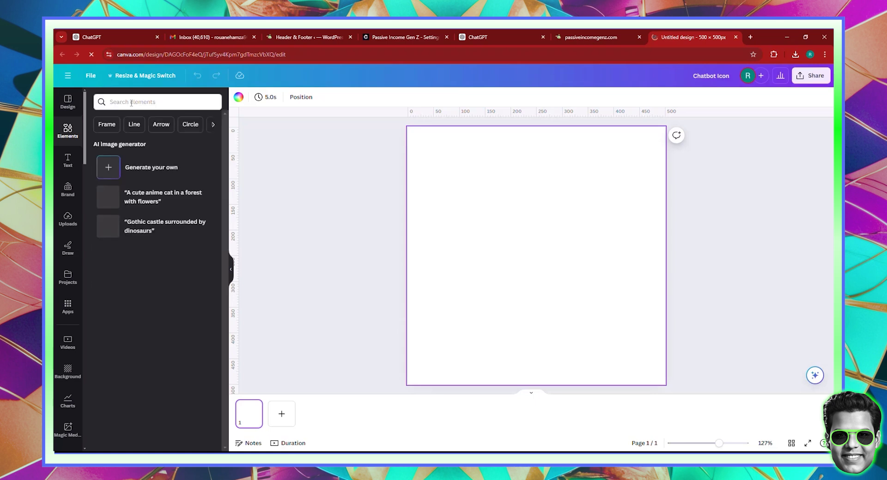
click(132, 102)
text(CH)
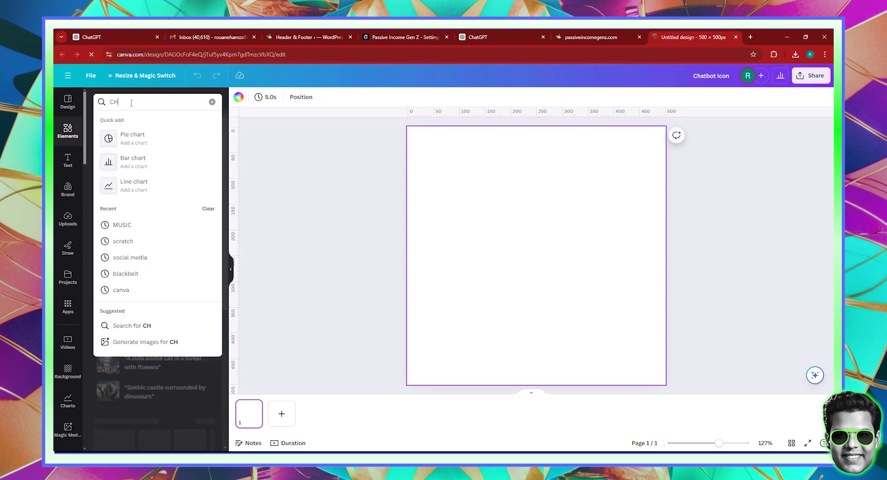
text(atb)
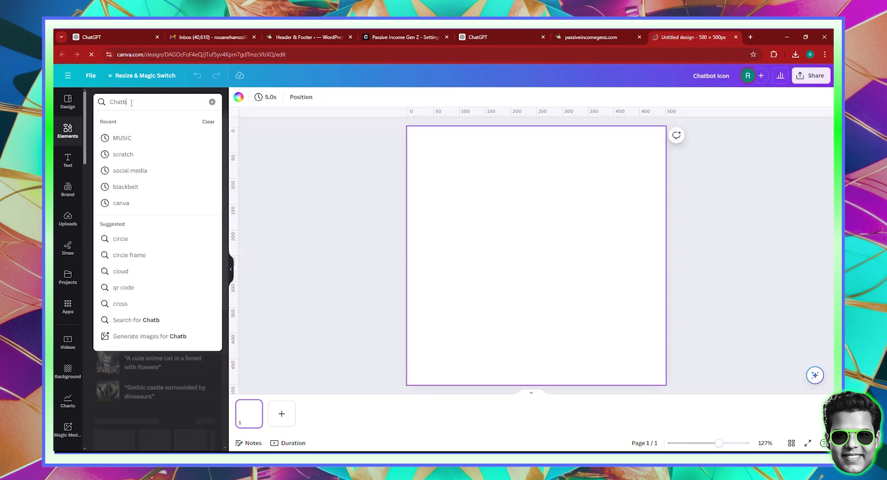
text(ot)
key(Return)
click(122, 121)
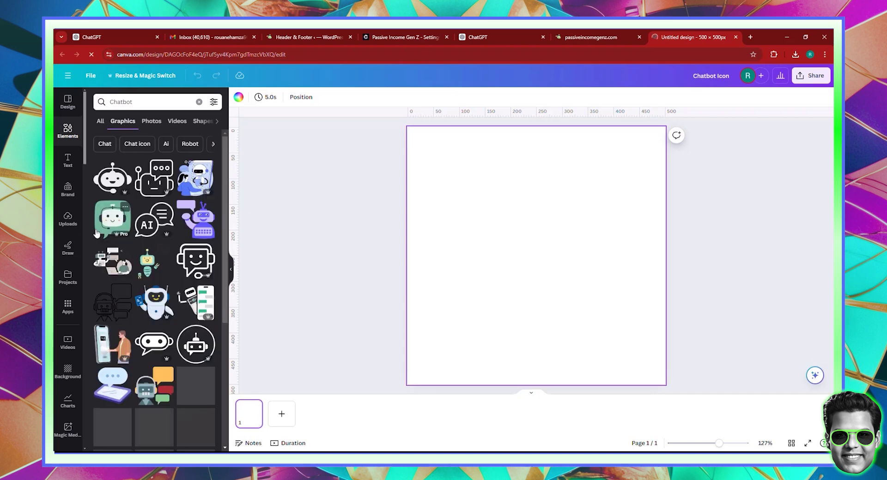
- Add the green speech-bubble robot with a headset, enlarge it to about 251 × 260 px and centre it on the page
click(118, 220)
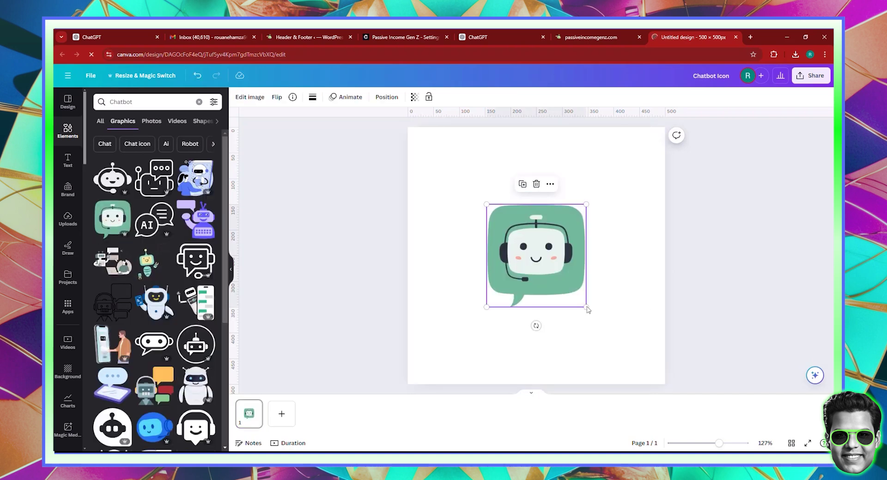
drag(586, 307, 616, 338)
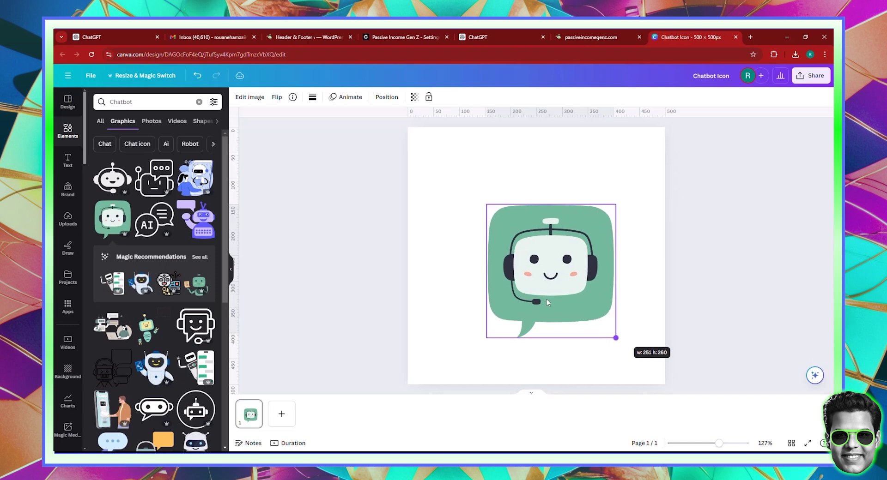
drag(547, 303, 528, 278)
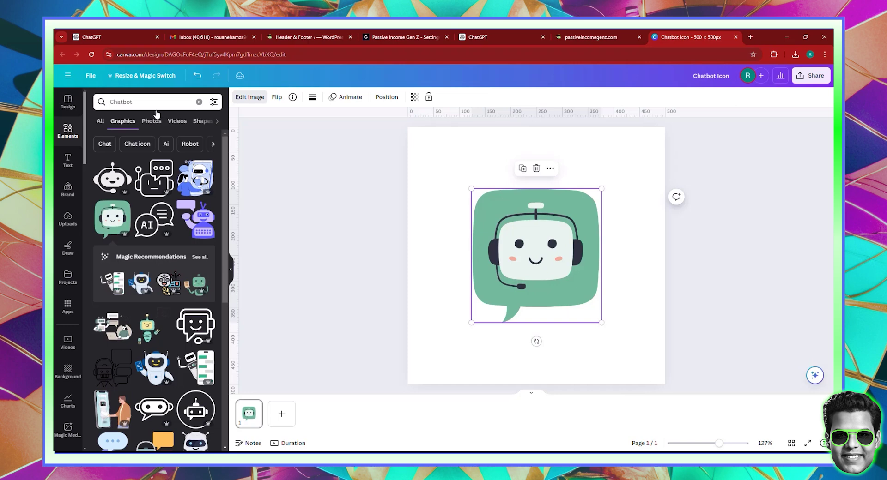
- Adjust the robot graphic's light settings to brightness 20, contrast 23 and highlights 28
click(249, 97)
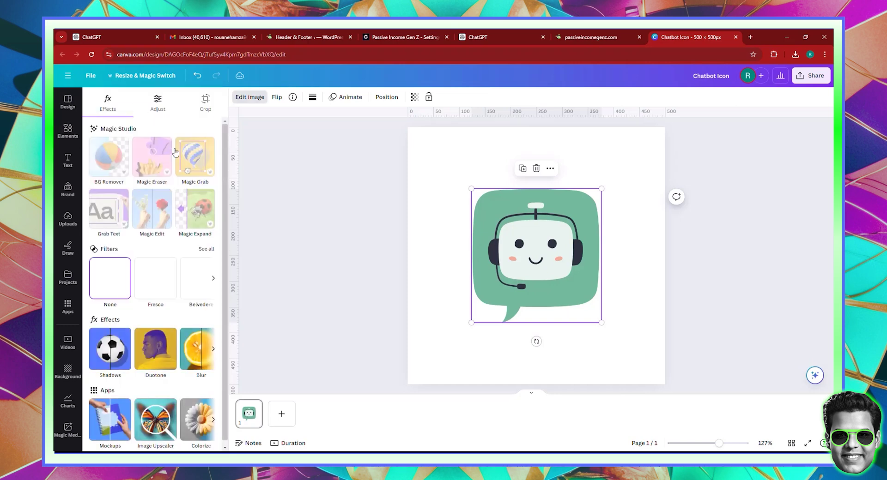
click(158, 102)
click(151, 303)
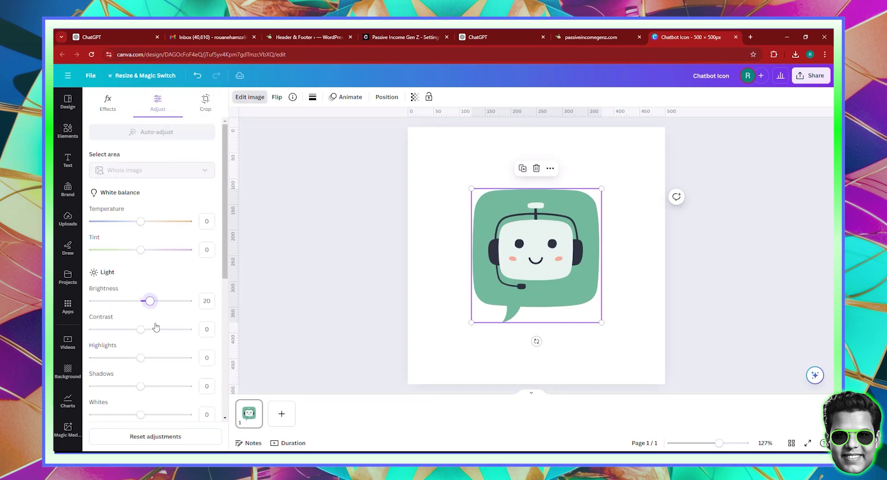
click(152, 329)
click(155, 358)
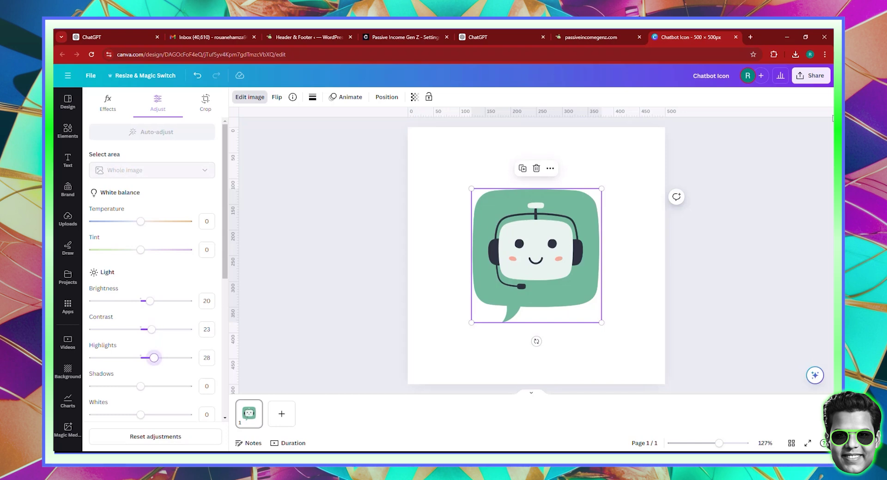
- Try to download the Chatbot Icon design as a PNG with a transparent background
click(803, 78)
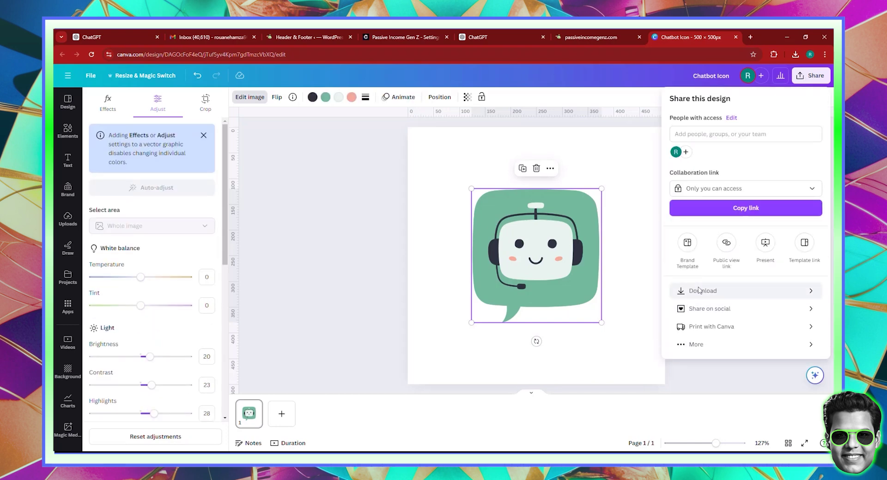
click(699, 290)
click(720, 189)
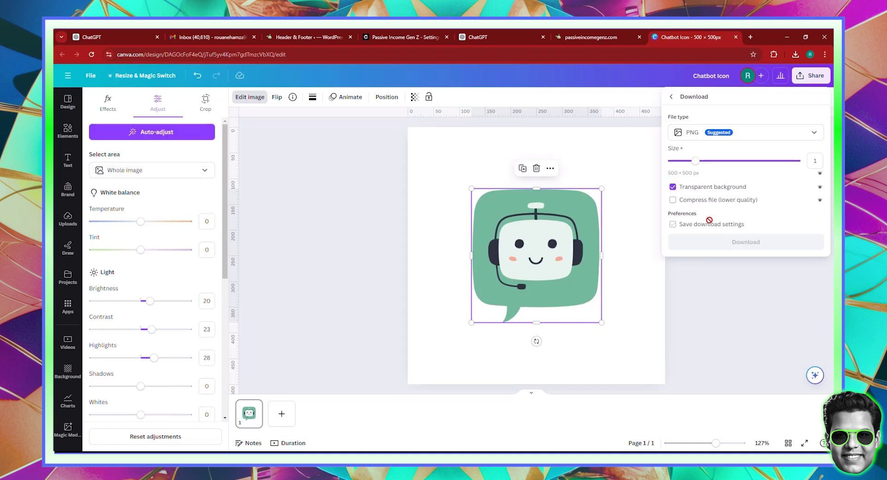
click(714, 246)
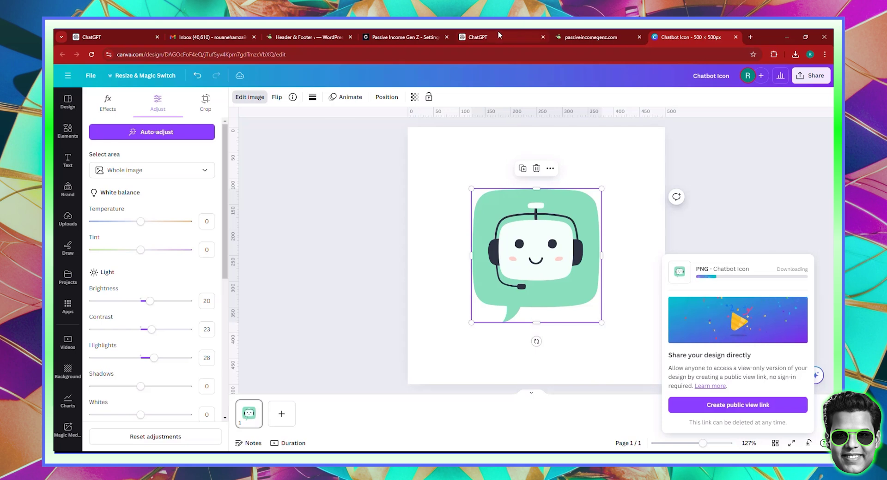
mouse_move(421, 31)
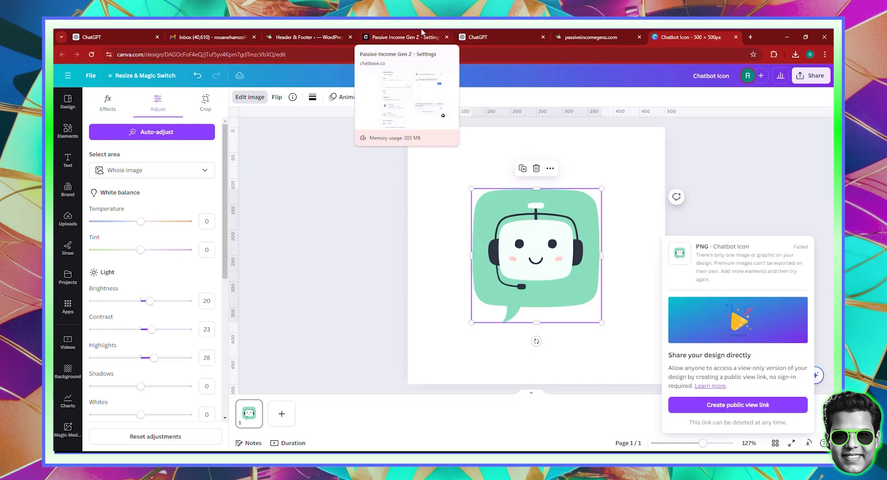
click(446, 233)
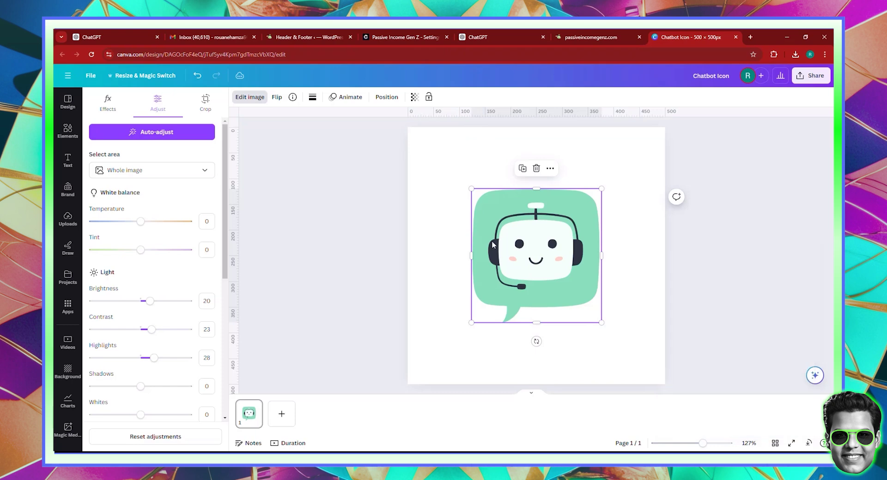
- Add the blank white speech-bubble graphic, shrink it to about 182 × 181 px and place it over the robot's face
click(451, 245)
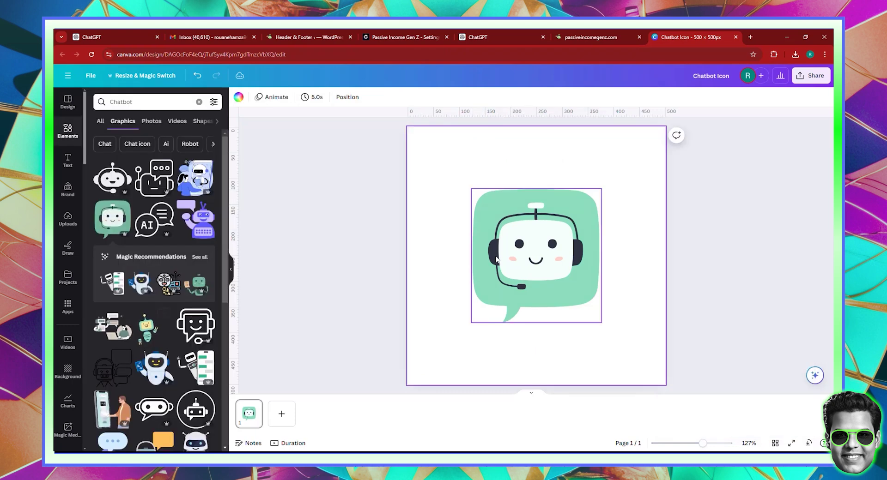
click(513, 259)
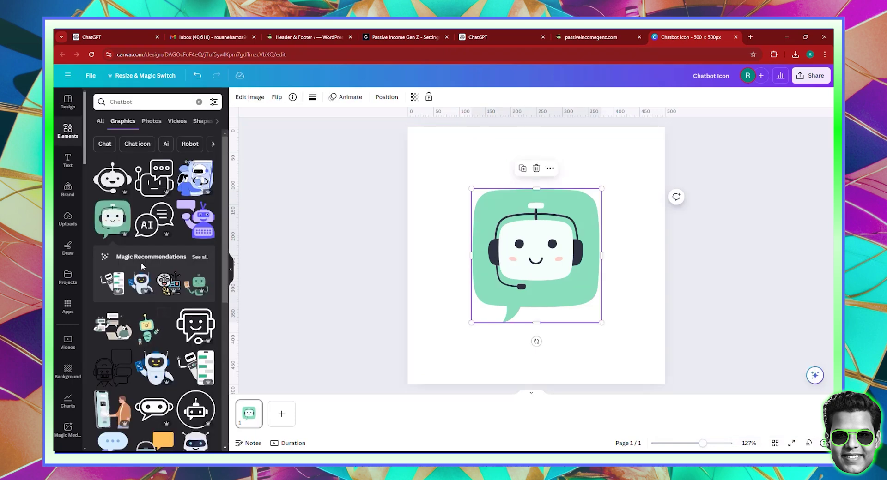
scroll(137, 283, down, 5)
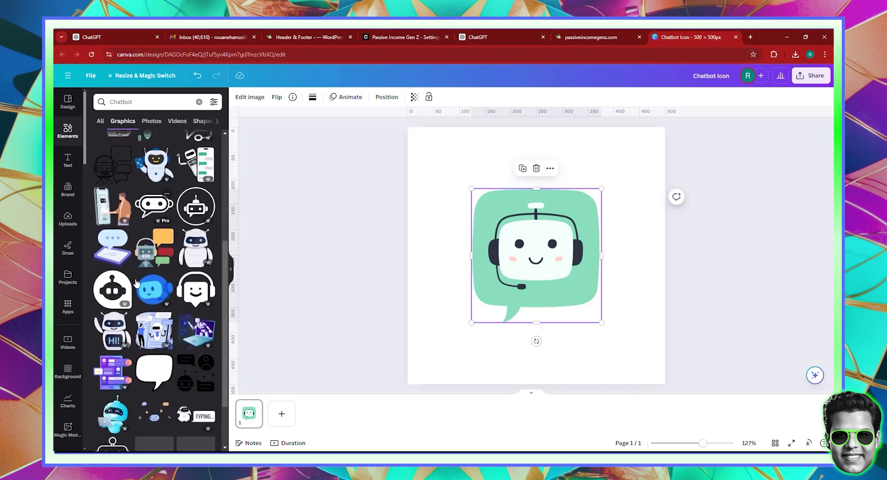
scroll(137, 283, down, 2)
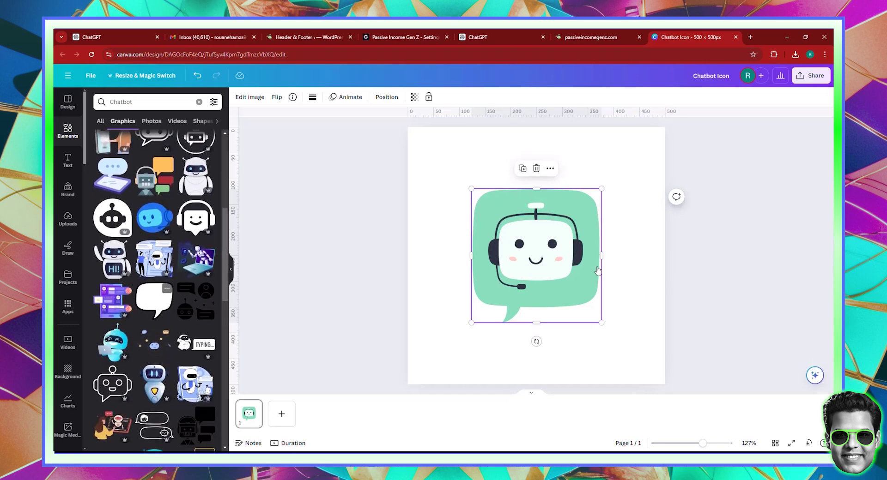
click(154, 300)
drag(601, 321, 578, 295)
mouse_move(528, 239)
mouse_down()
mouse_move(548, 261)
mouse_move(543, 247)
mouse_up()
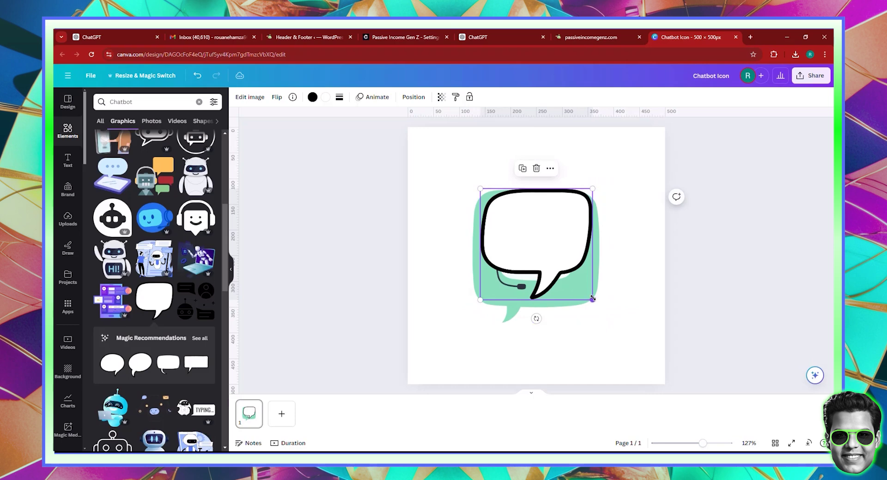
drag(593, 299, 574, 287)
drag(540, 244, 548, 264)
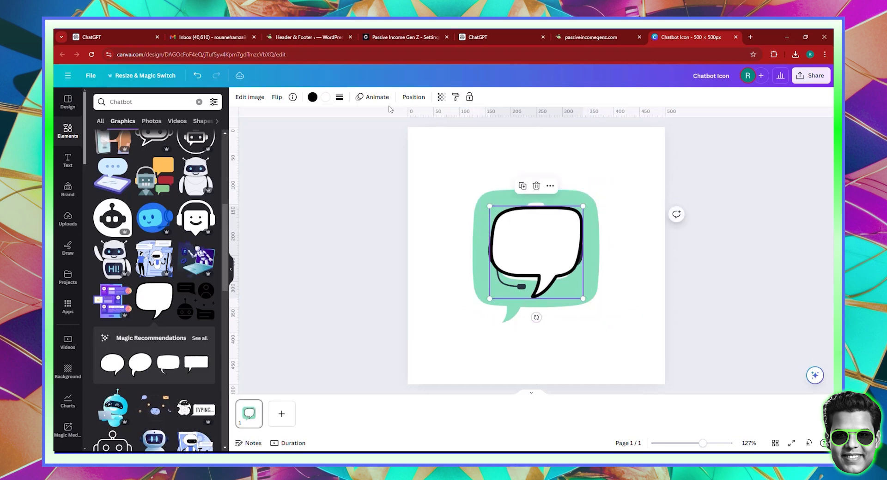
- Send the white speech bubble to the back, behind the green robot graphic, and deselect it
click(413, 97)
click(180, 134)
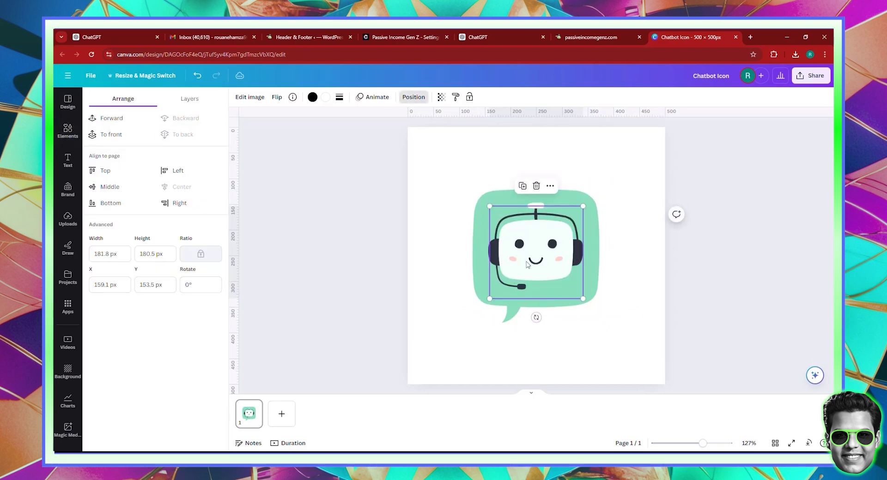
click(659, 311)
- Download the two-graphic Chatbot Icon design as a PNG with a transparent background
click(812, 76)
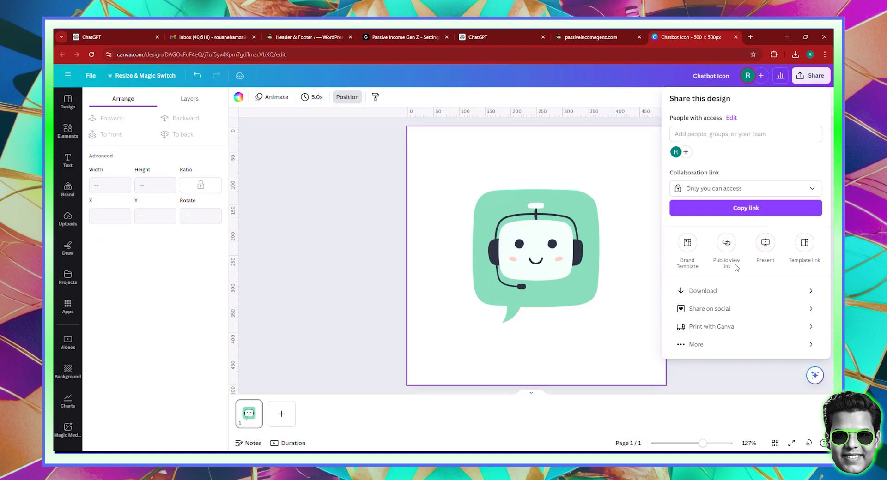
click(709, 292)
click(707, 186)
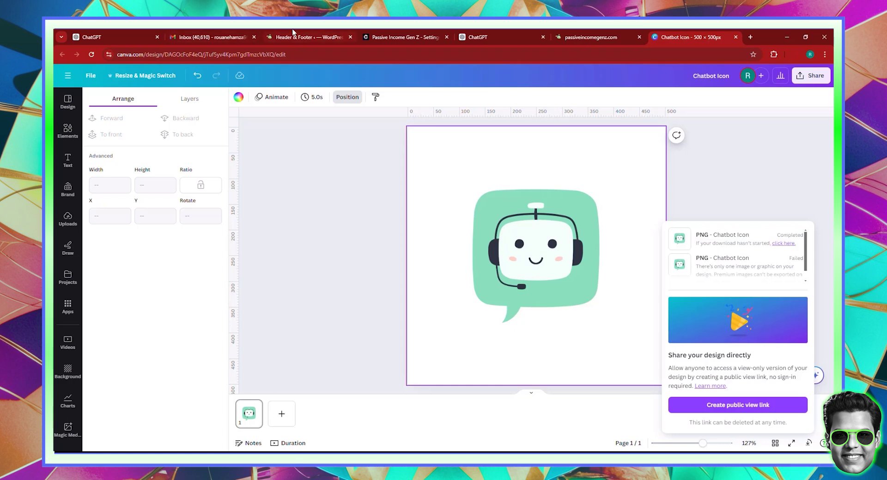
- Switch back to Chatbase, upload the Chatbot Icon PNG from Downloads and attach it as the chat icon
click(397, 34)
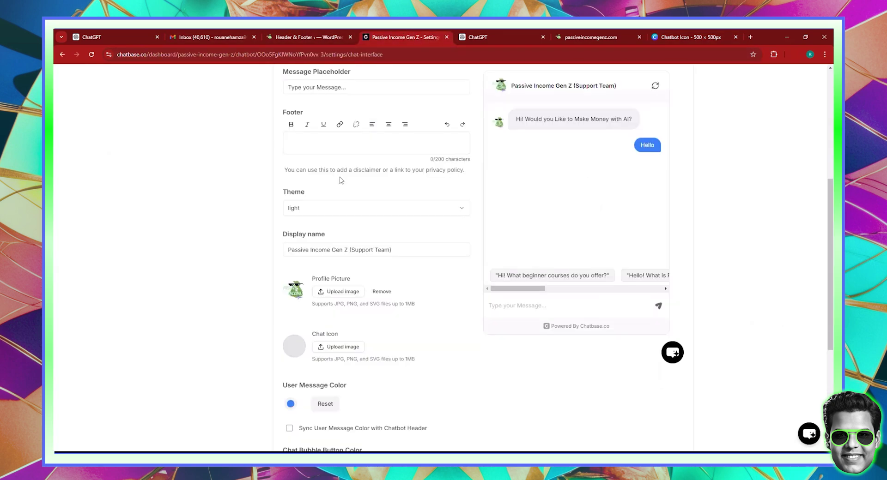
click(336, 349)
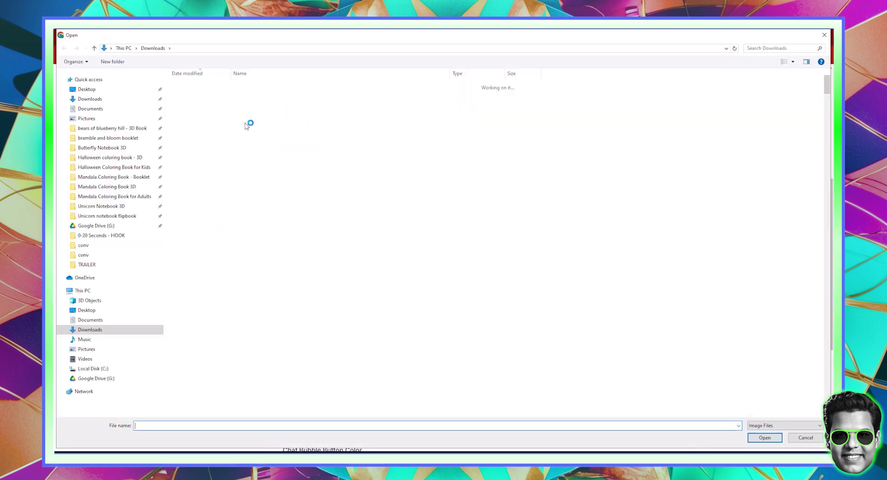
double_click(241, 103)
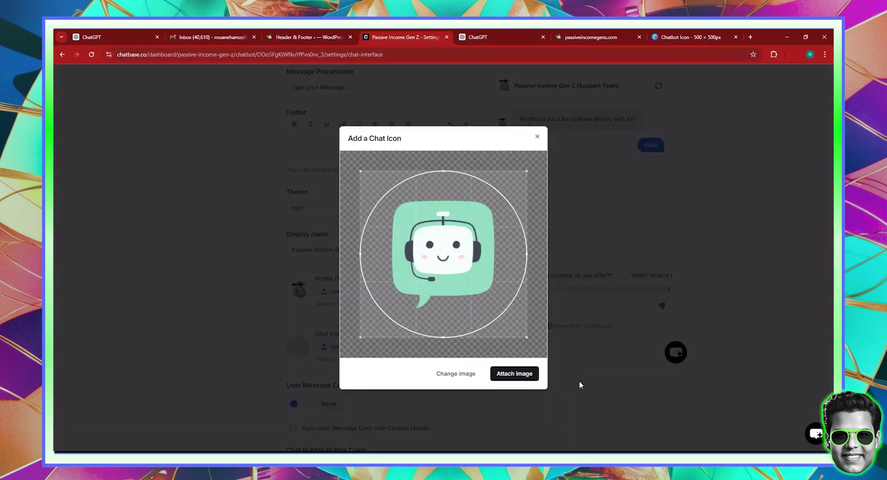
click(522, 373)
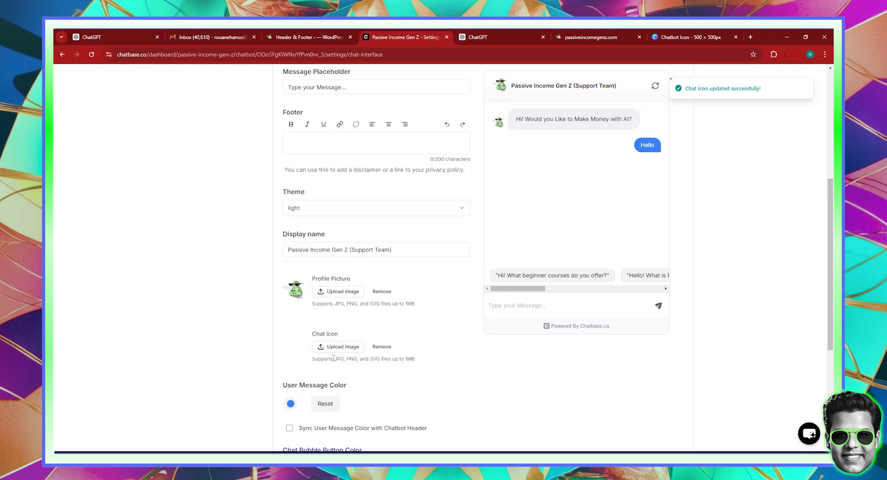
- Set the user message color to bright green and save the chat interface settings
scroll(339, 355, down, 2)
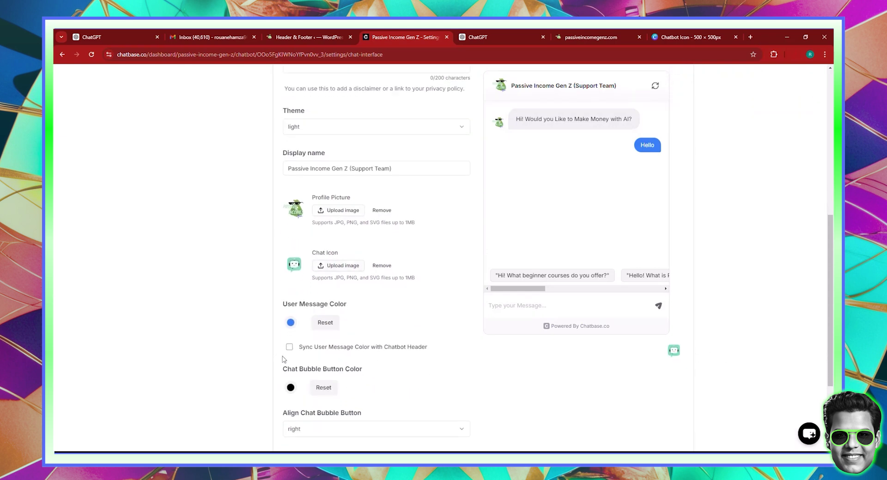
click(290, 323)
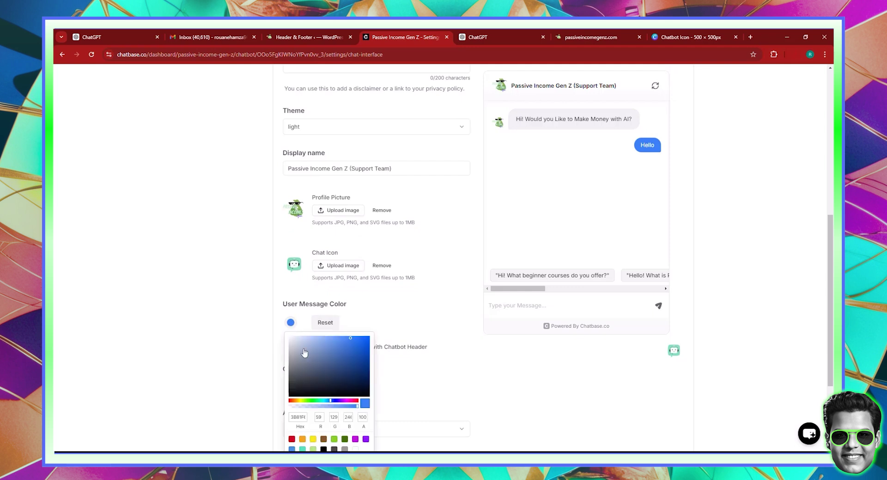
click(309, 401)
drag(330, 385, 386, 345)
click(385, 346)
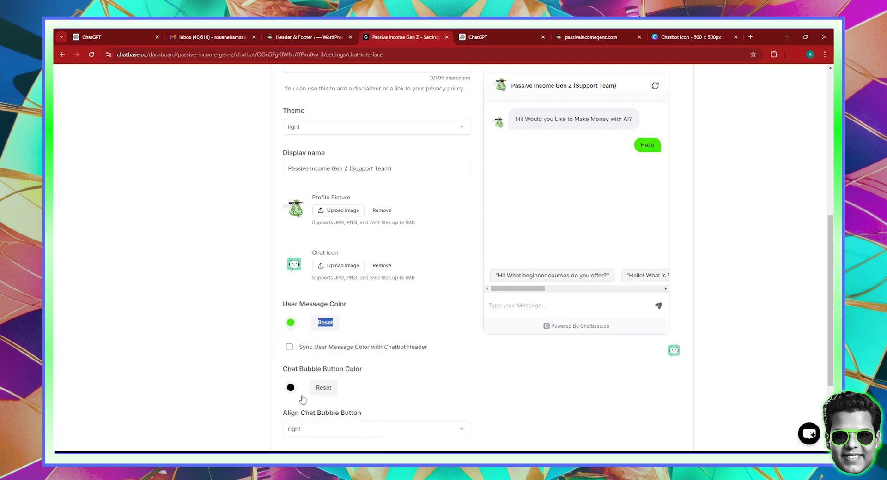
scroll(390, 388, down, 3)
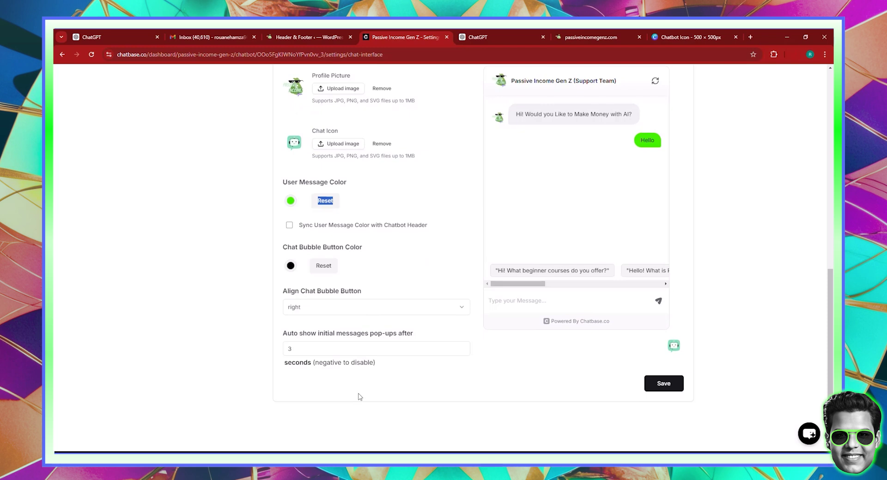
scroll(353, 373, up, 10)
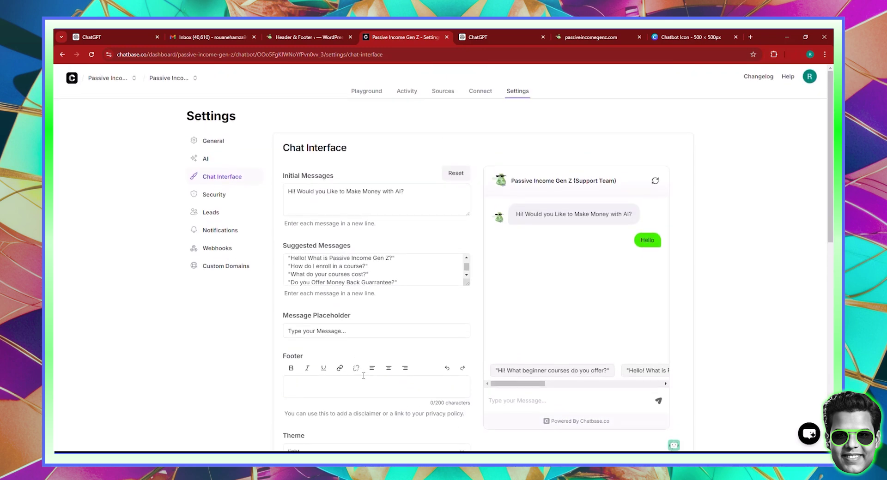
scroll(658, 291, down, 11)
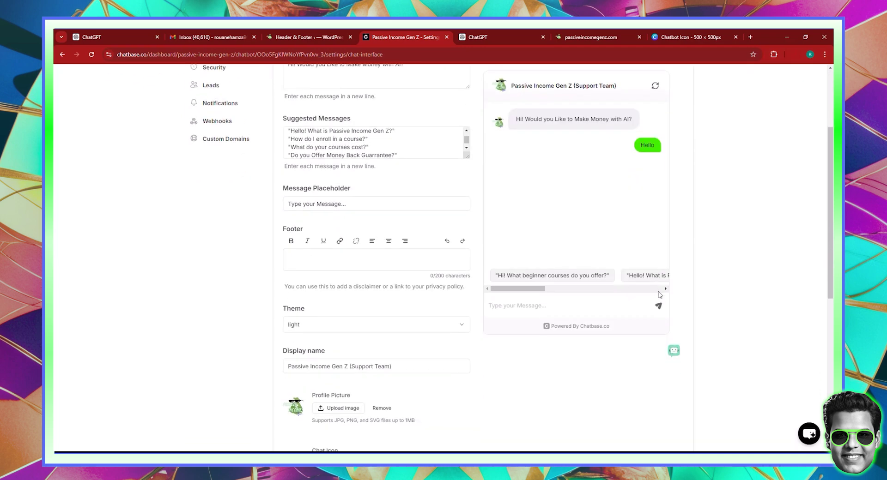
click(668, 375)
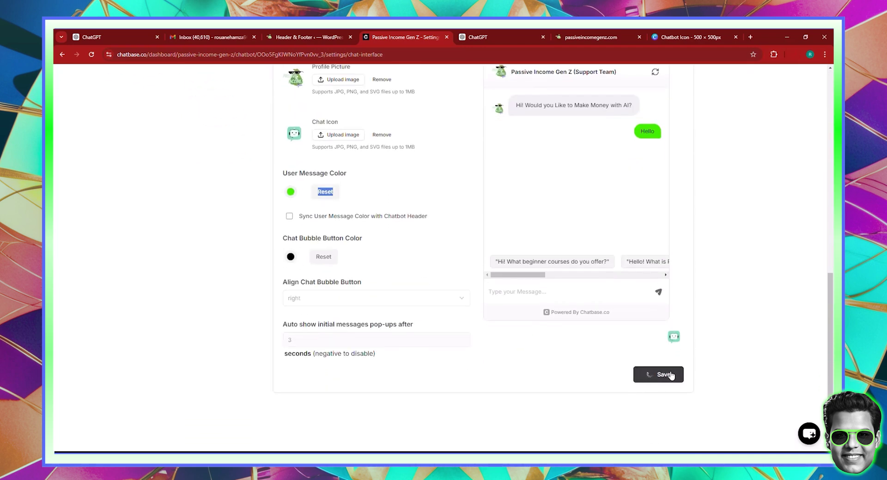
- Switch to the passiveincomegenz.com site, reload the home page and open its chat widget
click(627, 32)
key(Return)
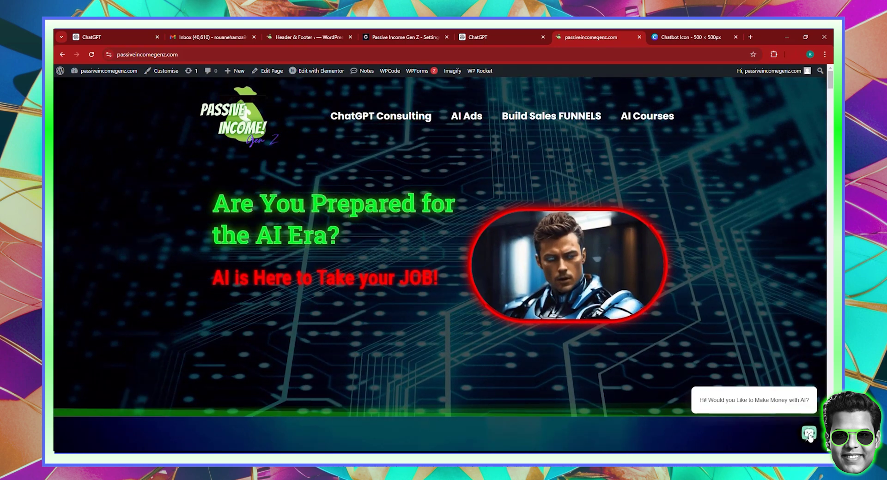
click(809, 434)
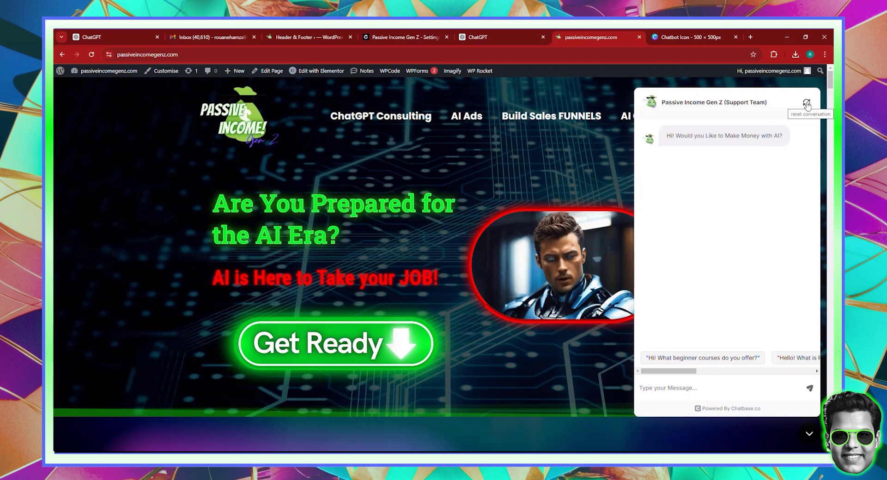
- Test the chatbot with the suggested questions on beginner courses and "What is Passive Income Gen Z?", plus "tell me about the AI MBA"
click(683, 358)
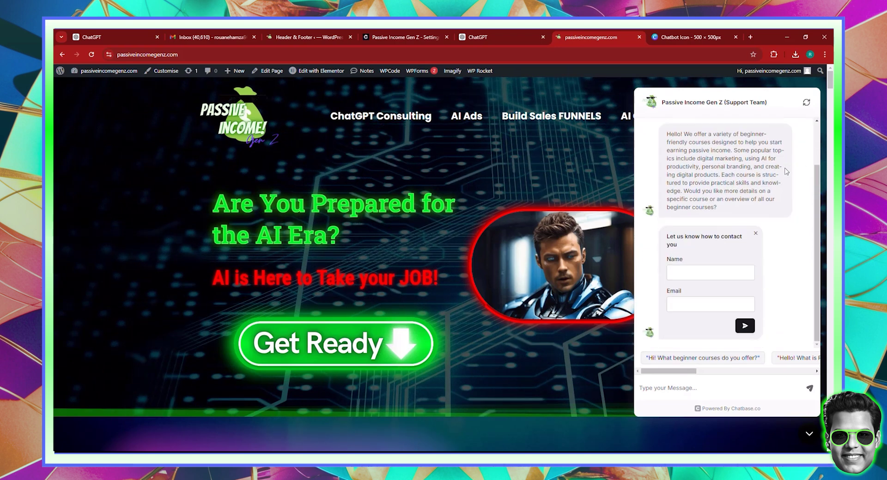
click(724, 361)
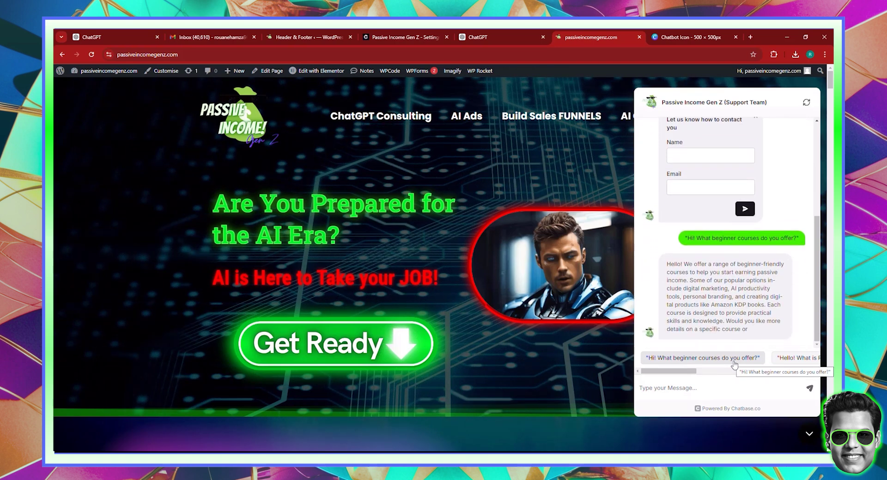
click(785, 358)
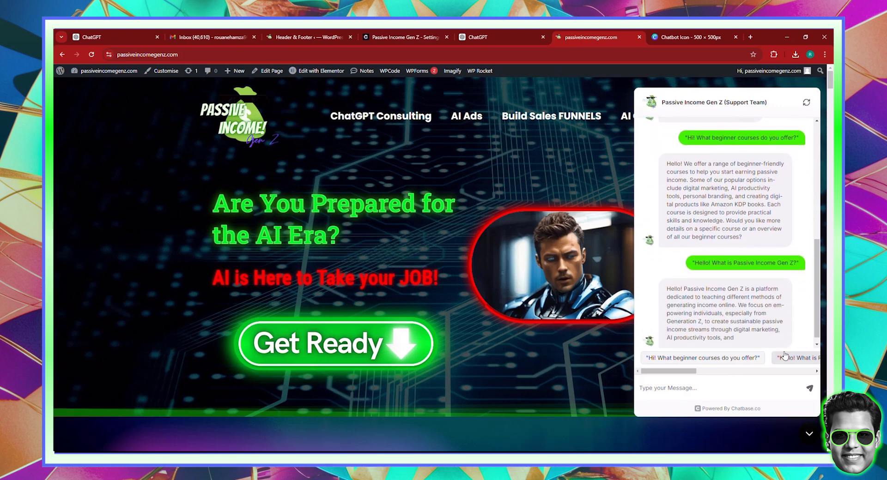
text(tell )
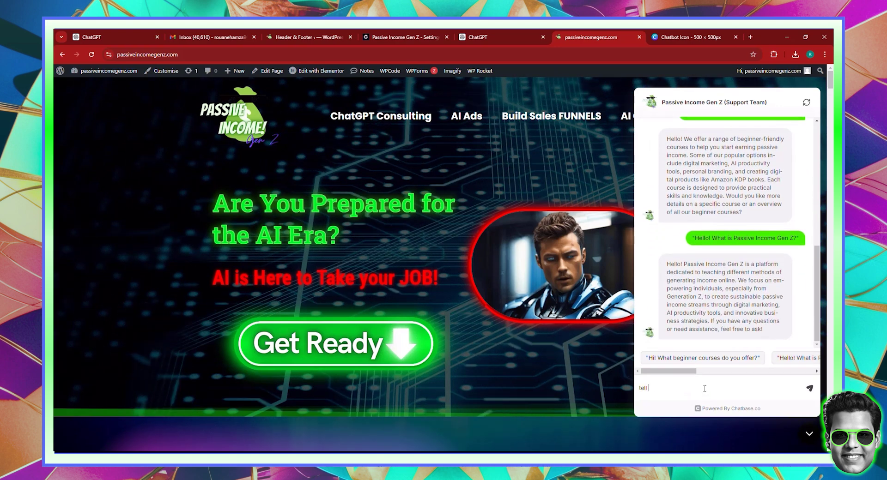
text(me about the AI MBA)
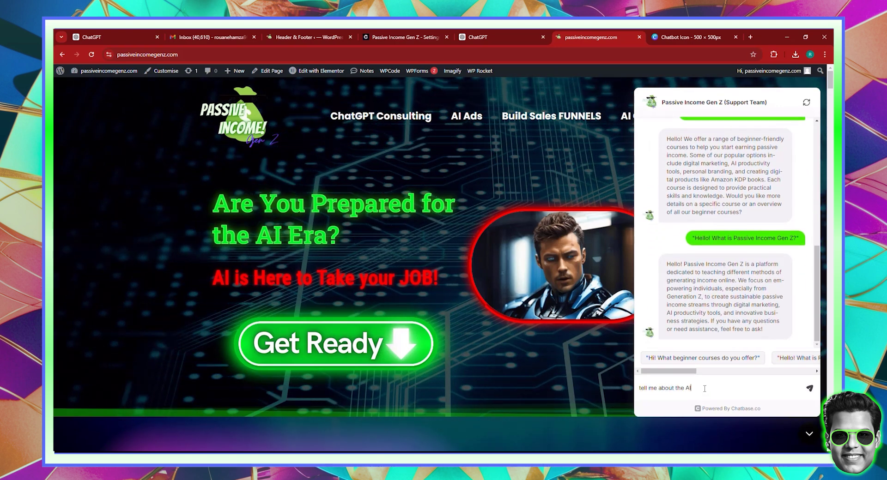
key(Return)
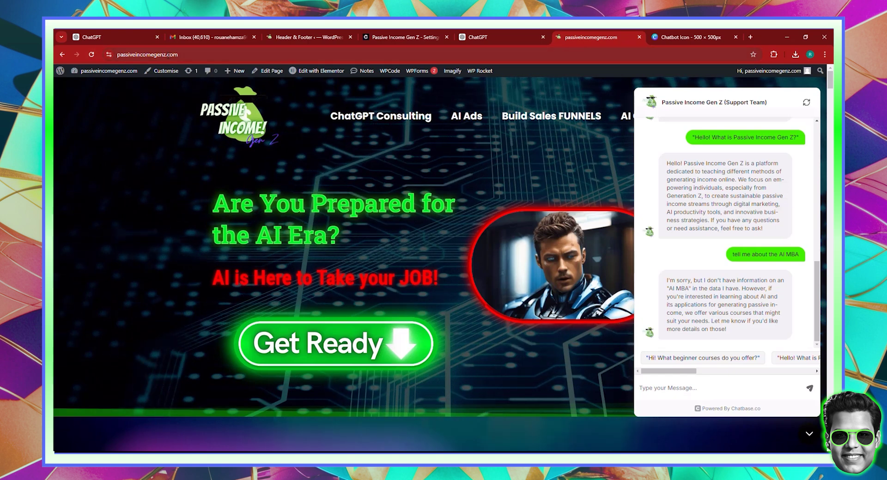
- Switch back to Chatbase and review the chatbot's website links and uploaded files among its training sources
click(402, 37)
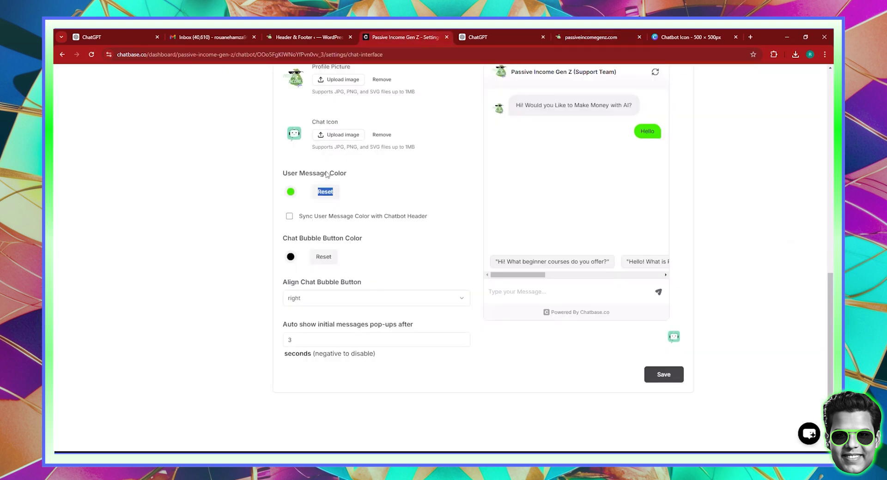
scroll(329, 194, up, 10)
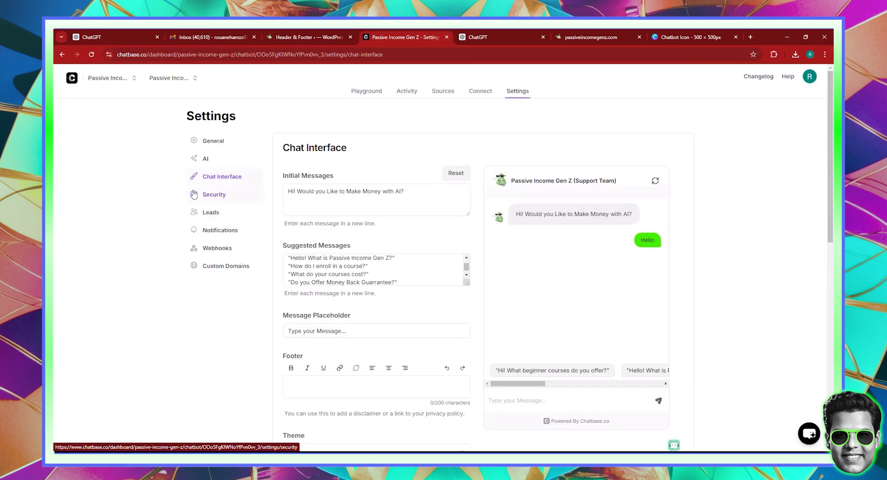
click(445, 95)
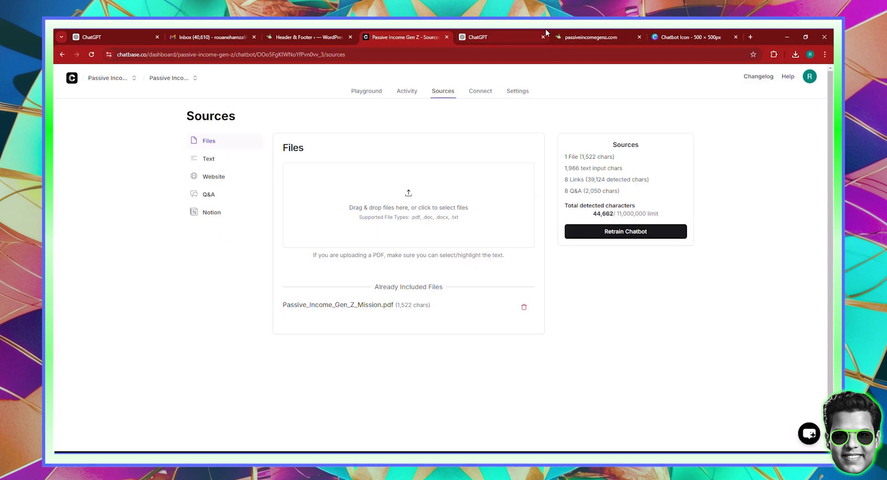
click(218, 177)
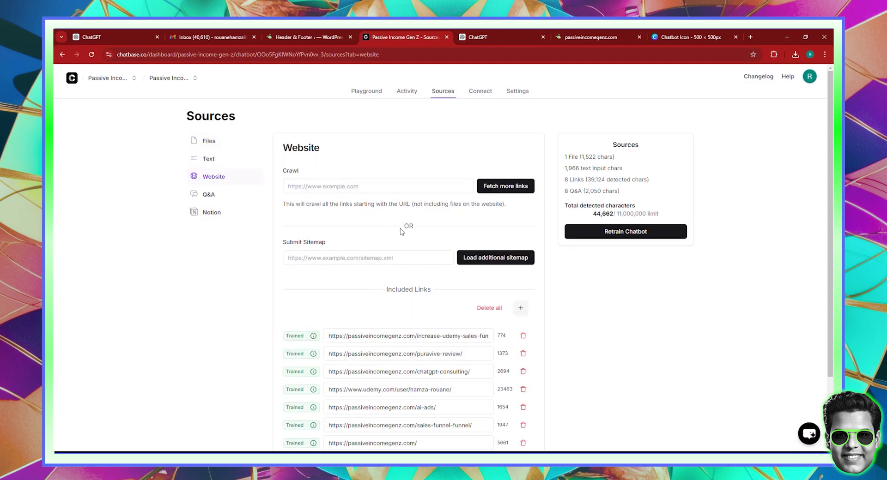
scroll(393, 377, down, 2)
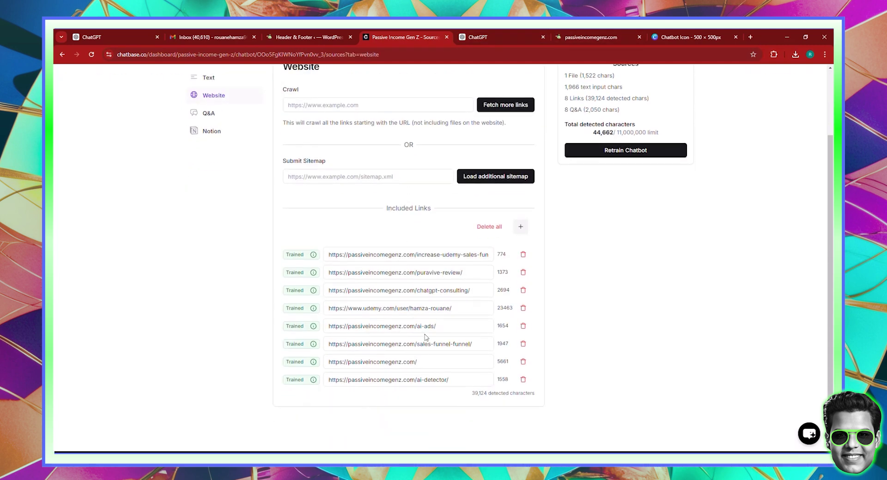
scroll(431, 354, up, 2)
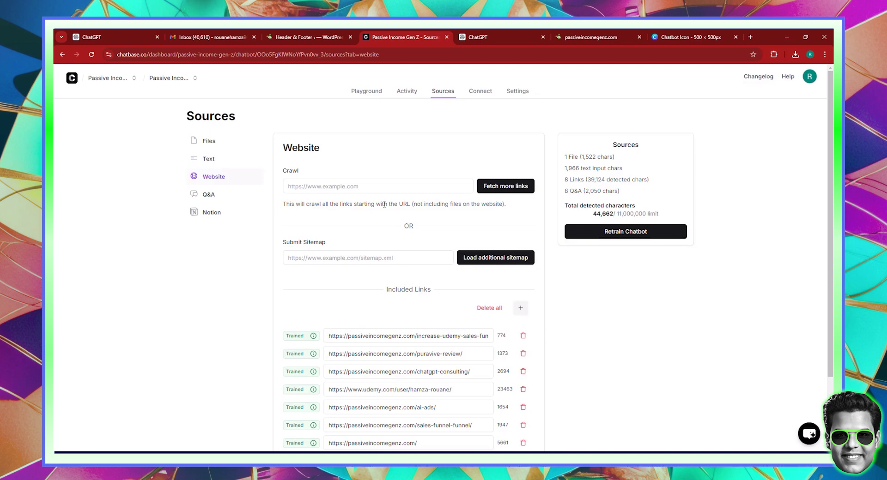
click(207, 142)
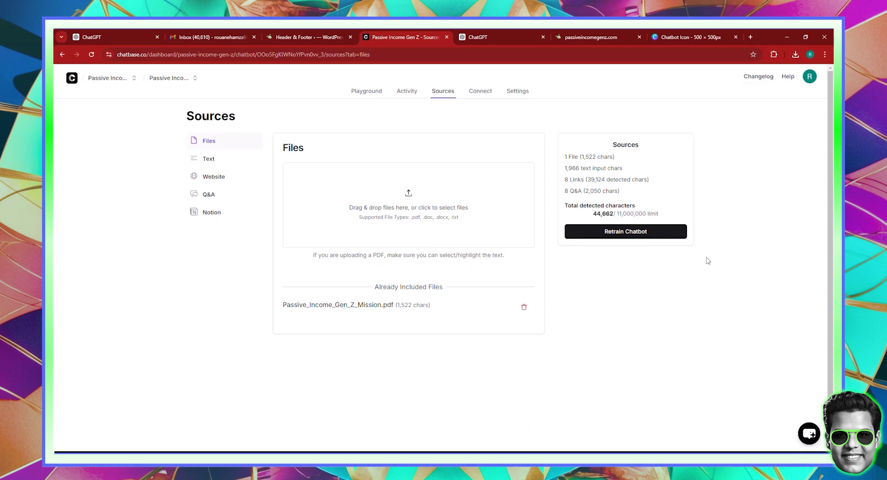
- Return to the passiveincomegenz.com home page and look through its sections with the chat widget open
click(588, 34)
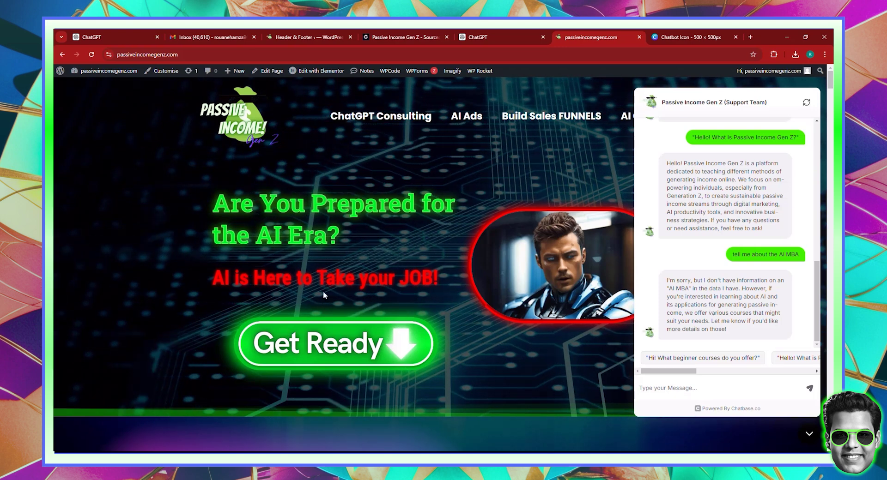
scroll(331, 296, down, 2)
scroll(331, 296, up, 2)
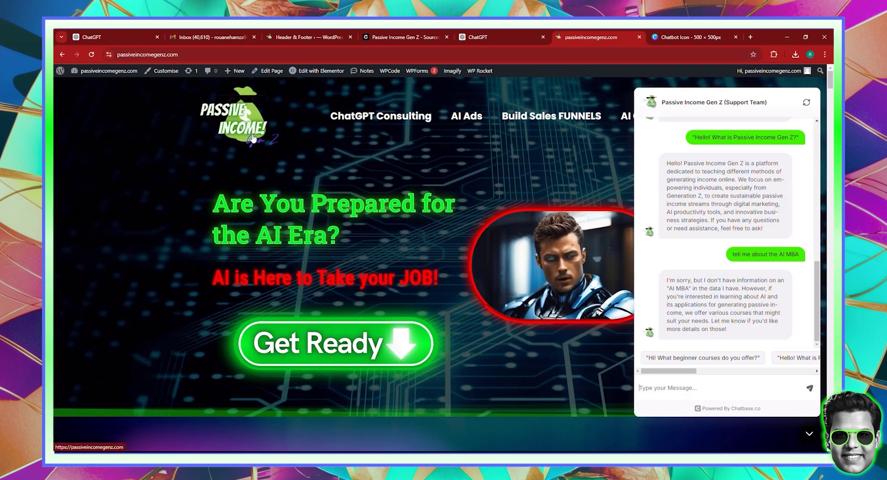
scroll(501, 238, down, 8)
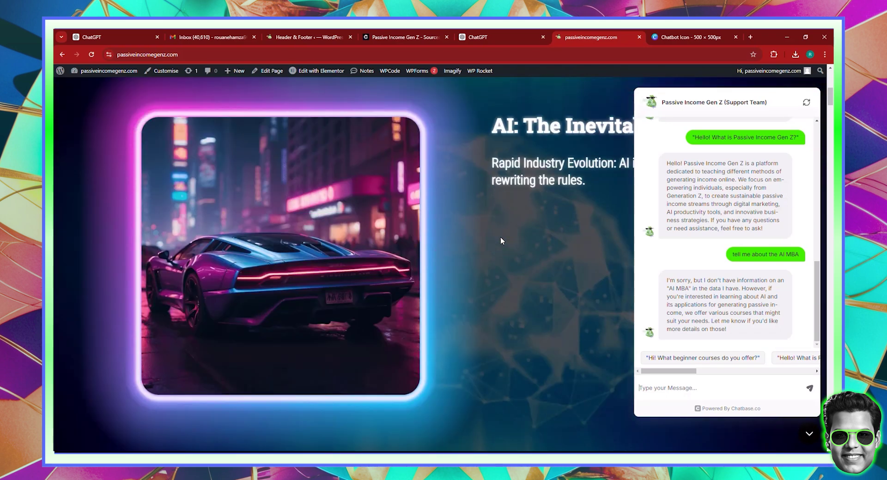
scroll(500, 240, down, 5)
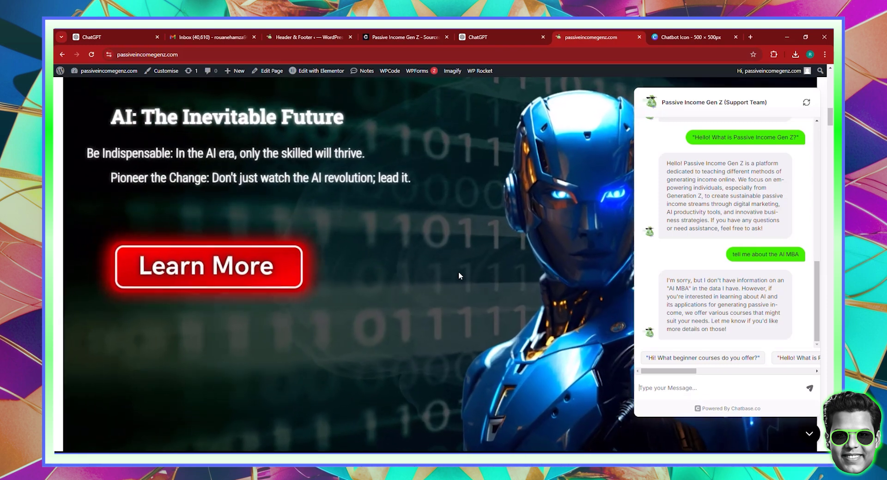
scroll(459, 273, up, 12)
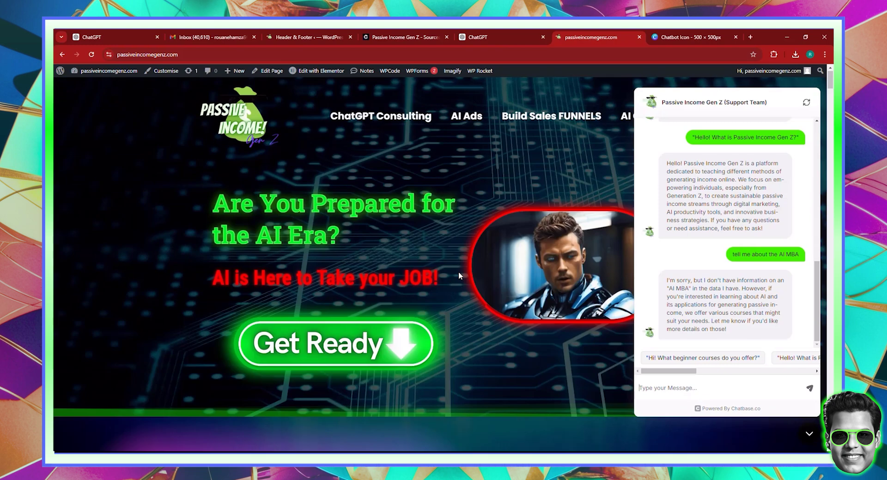